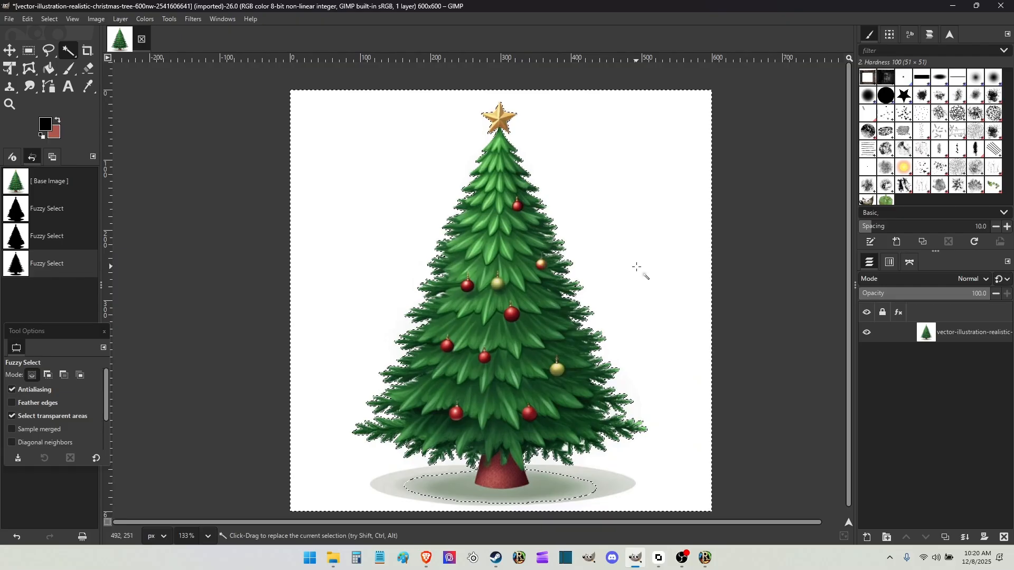
Delete the selected white background around the Christmas tree and drop the selection
key(Delete)
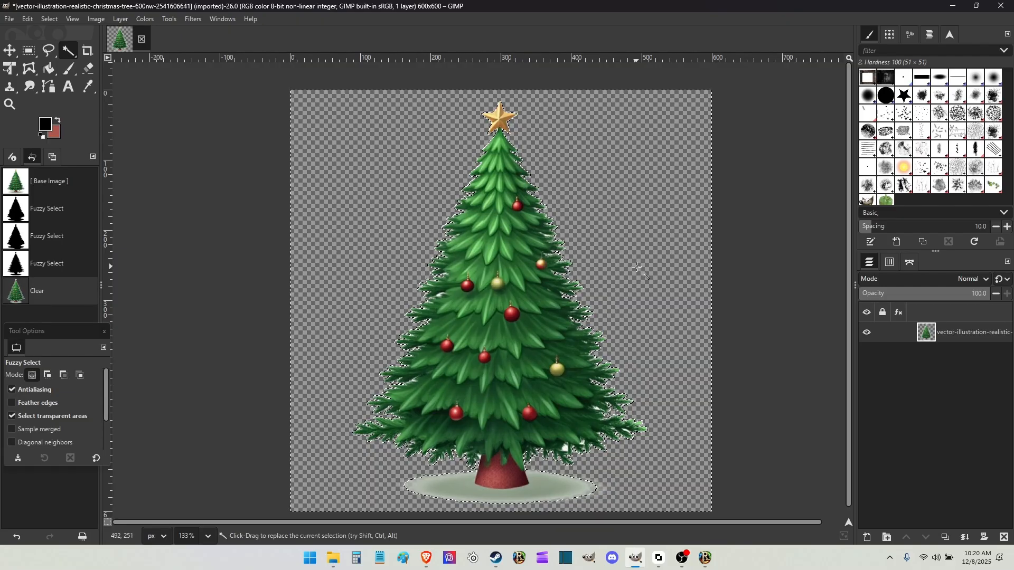
click(345, 178)
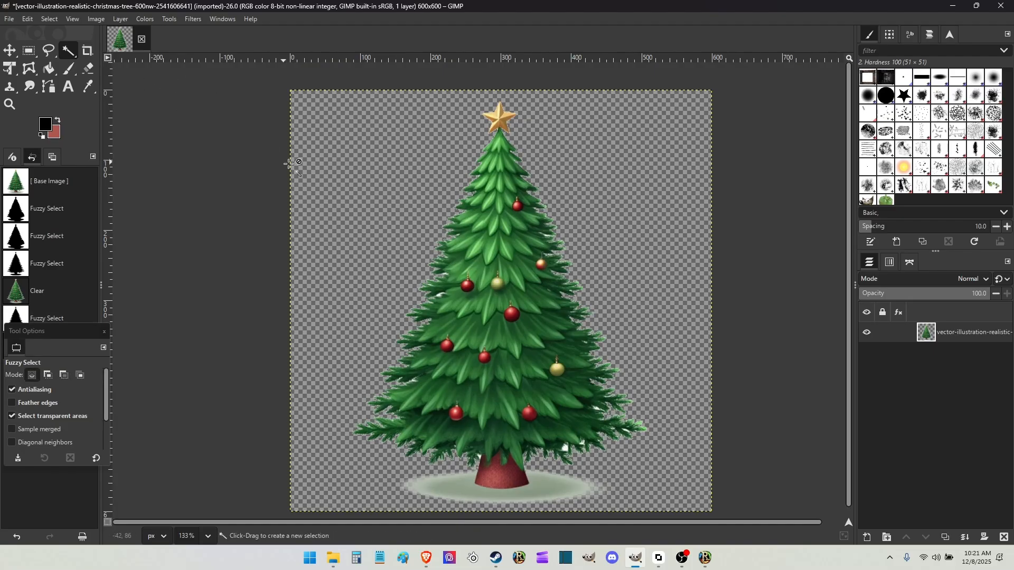
Fuzzy-select the transparent background around the tree and subtract it from the selection, repeating this until nothing is selected
drag(324, 176, 375, 195)
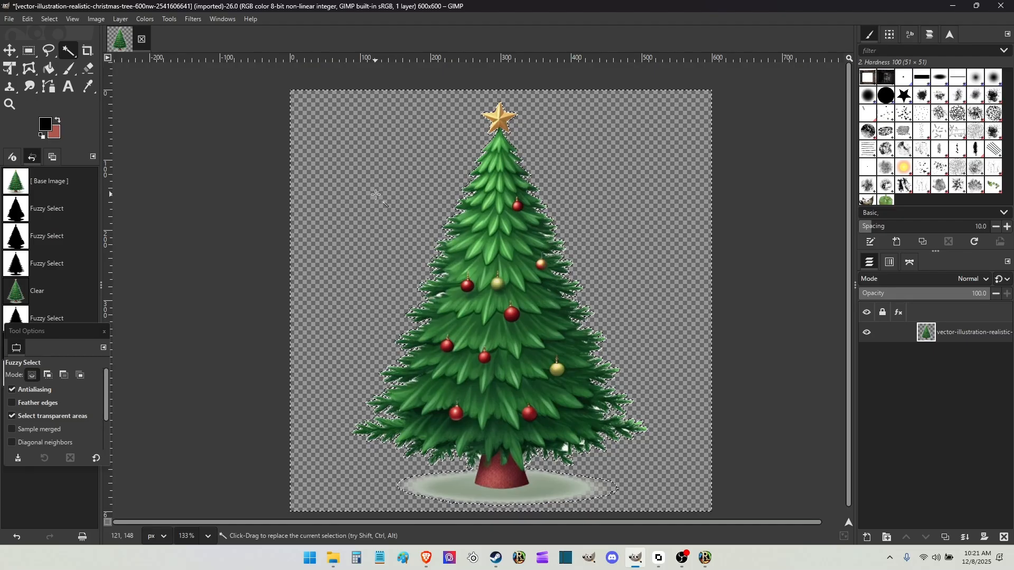
key(ctrl)
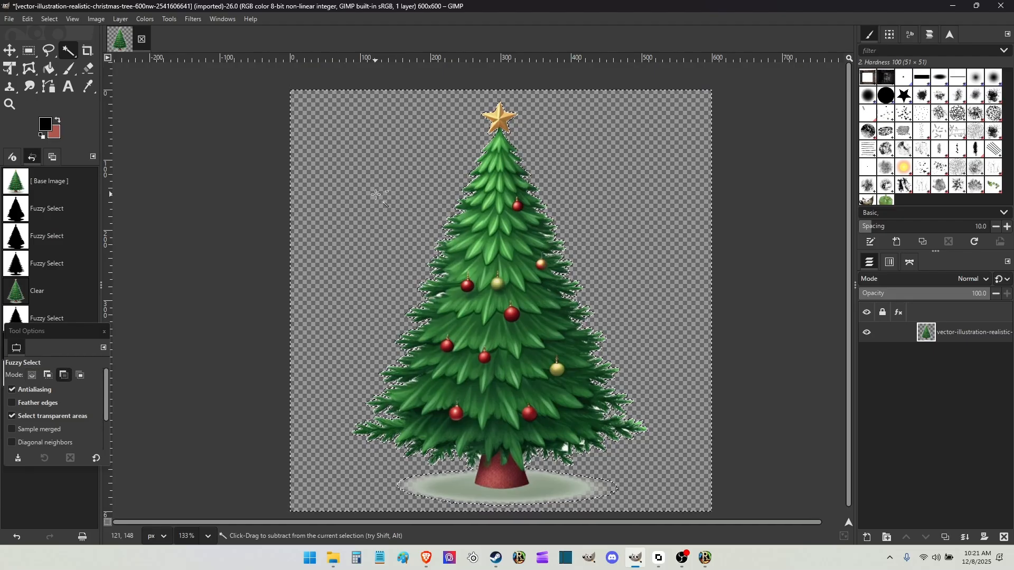
key(ctrl)
key(ctrl)
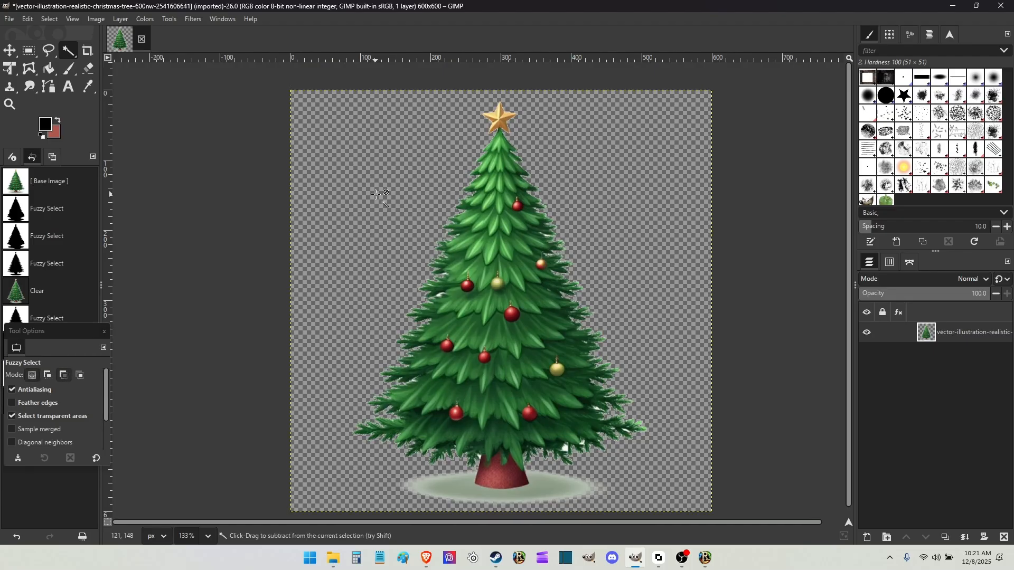
click(375, 195)
key(ctrl)
key(ctrl)
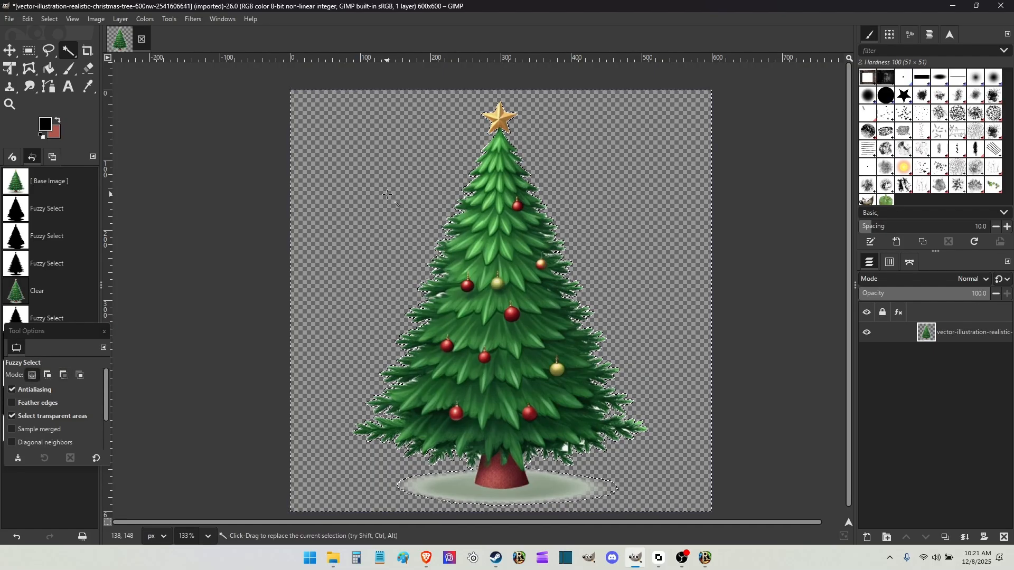
key(ctrl)
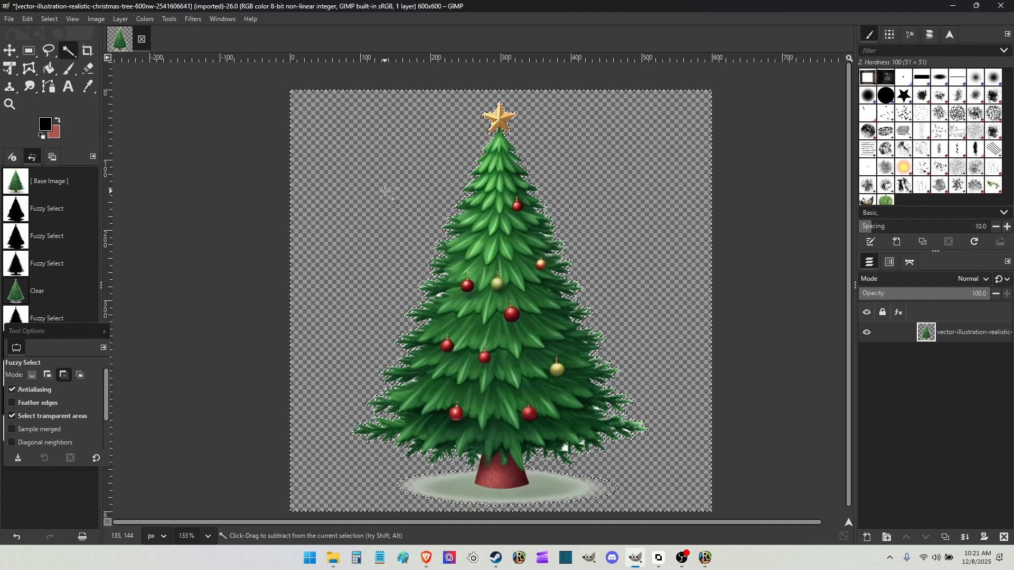
key(shift)
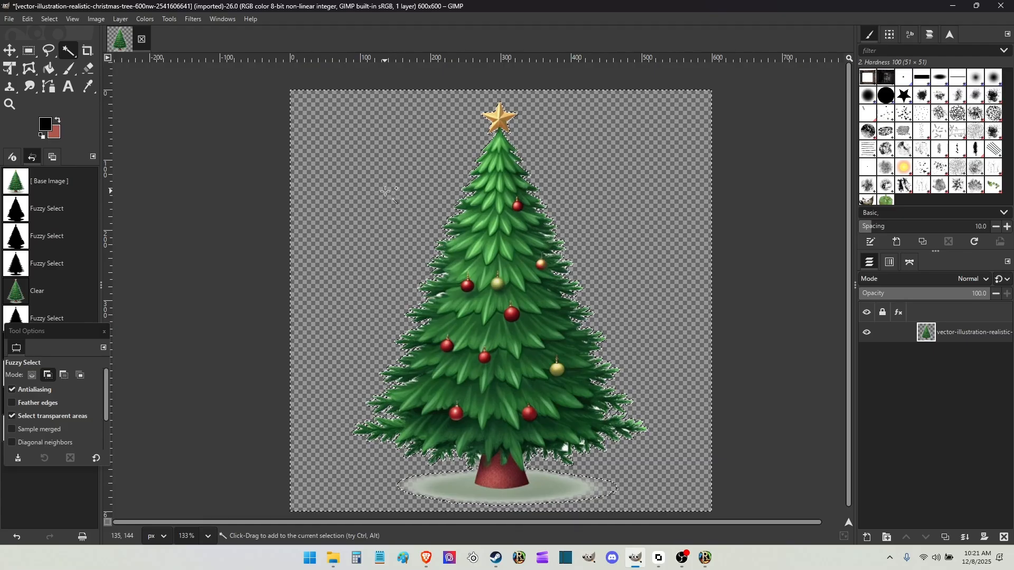
key(ctrl)
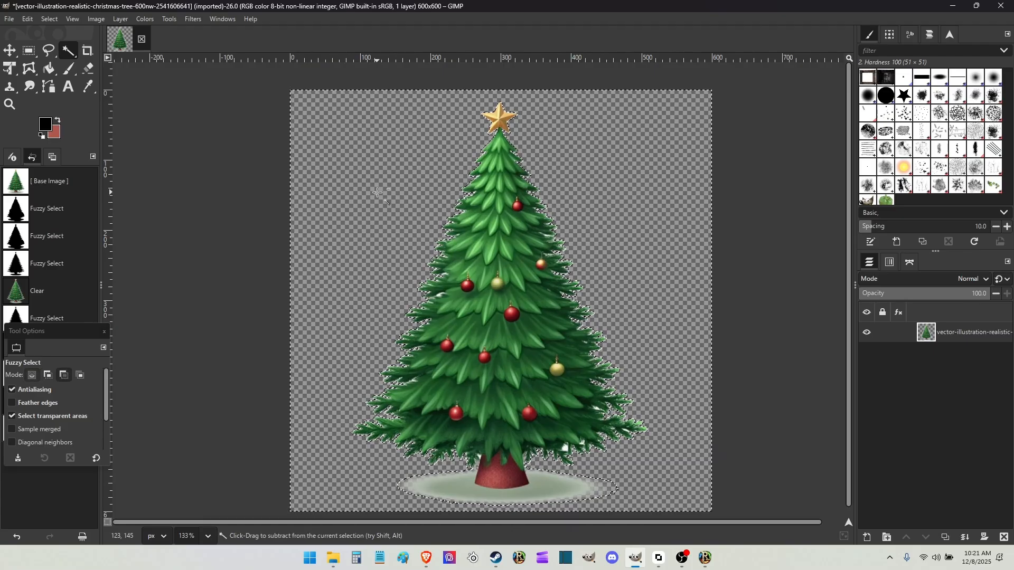
ctrl+click(377, 192)
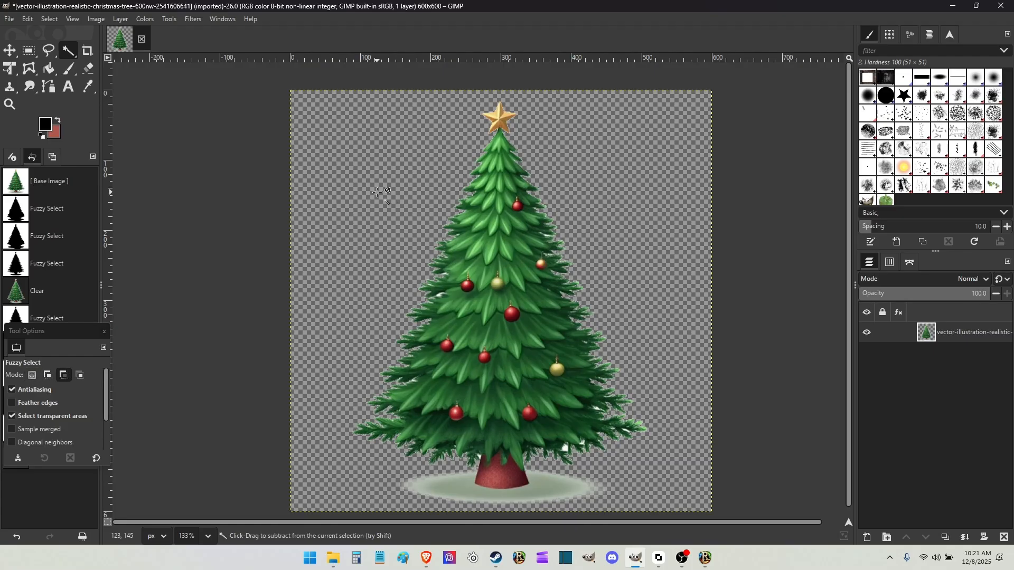
Start exporting the tree image and choose PNG image as the file type
click(9, 19)
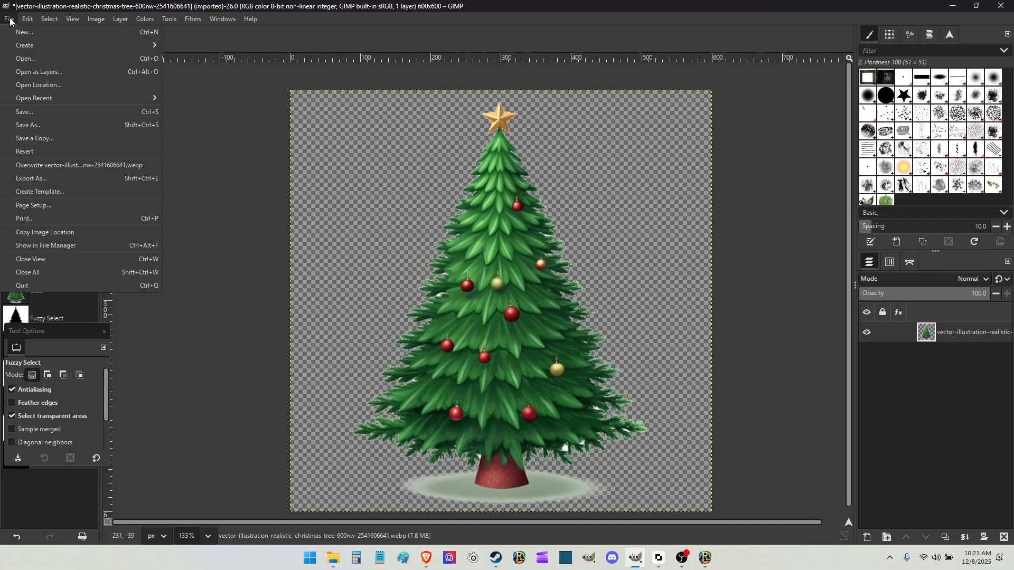
click(43, 179)
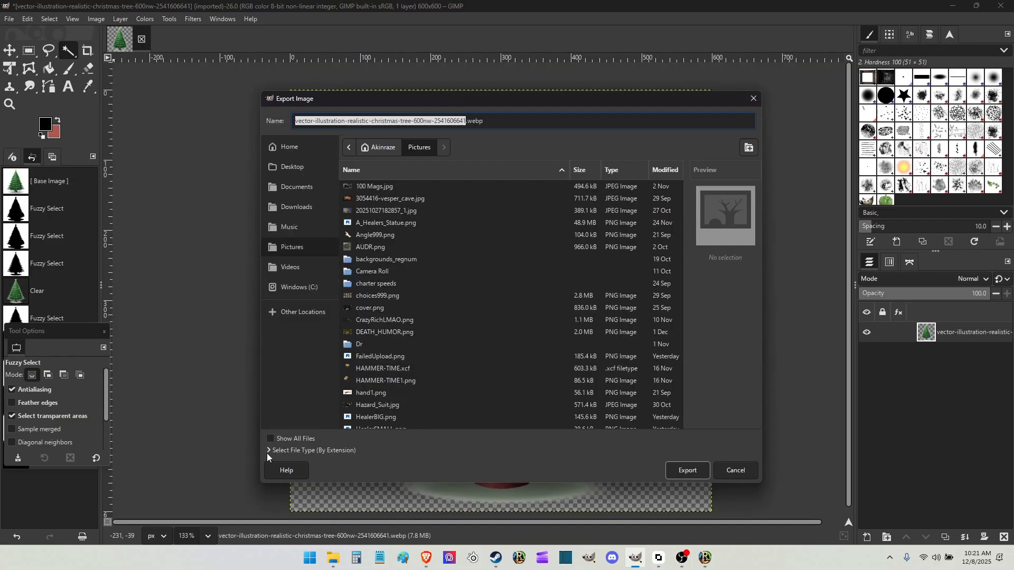
click(269, 452)
scroll(339, 403, down, 2)
scroll(320, 429, down, 10)
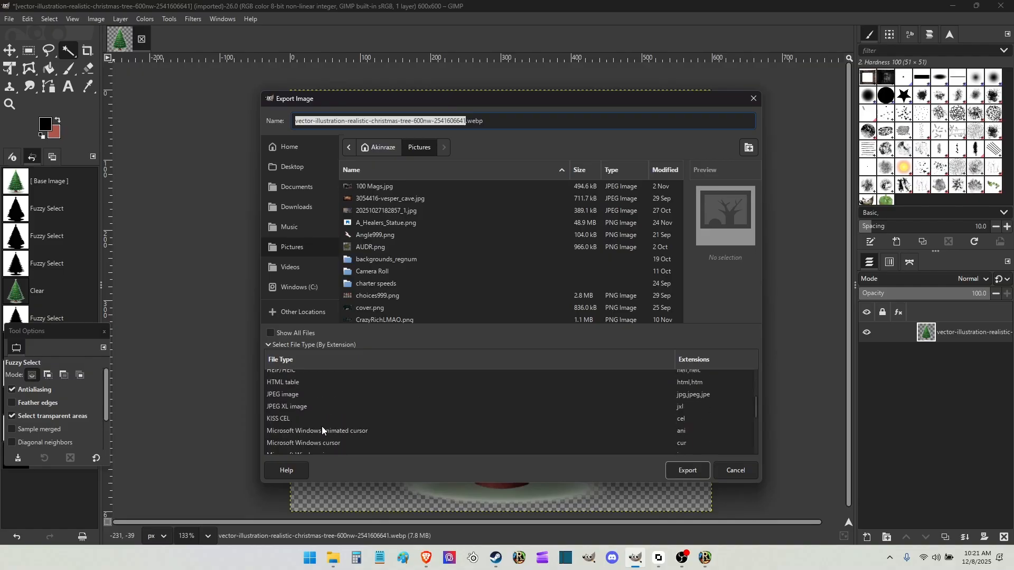
scroll(317, 429, down, 1)
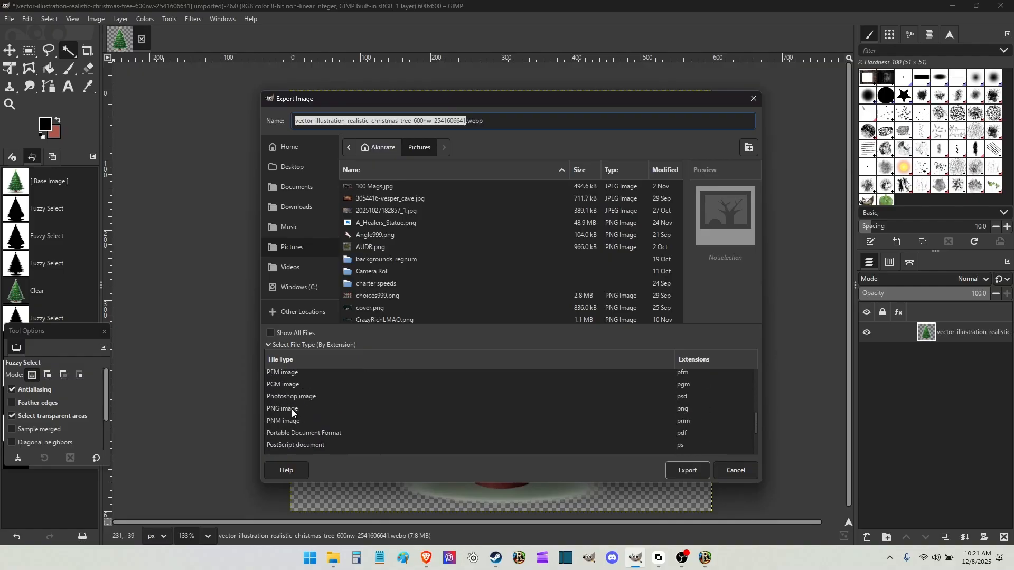
click(292, 409)
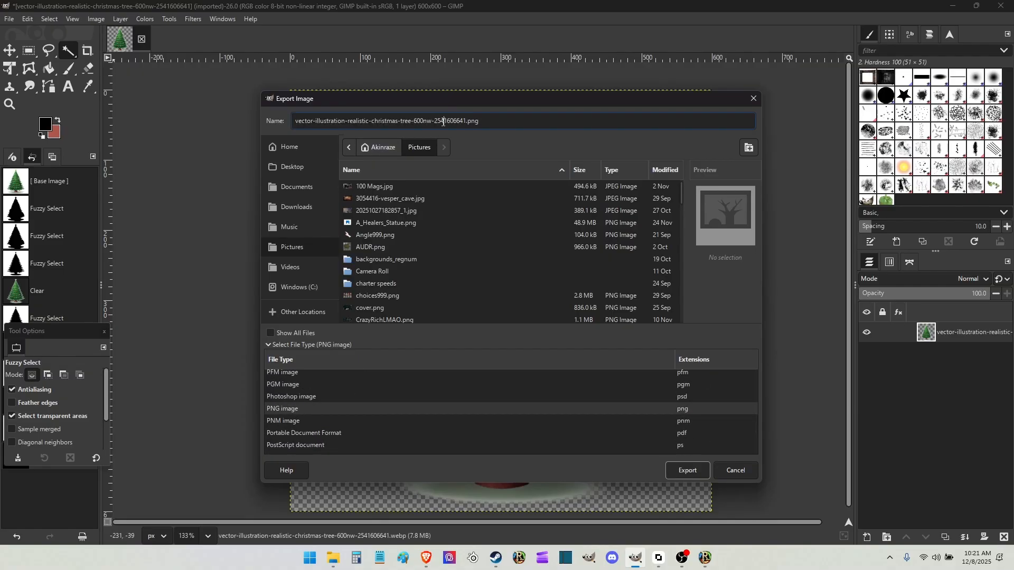
Replace the export file name with RegnumTree, keeping the .png extension
drag(464, 121, 243, 109)
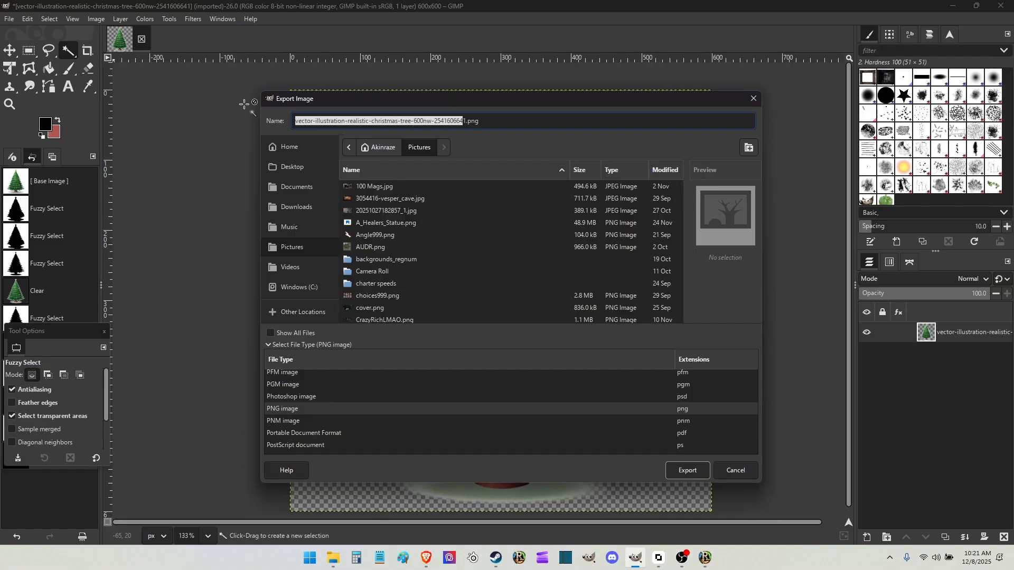
key(BackSpace)
key(BackSpace)
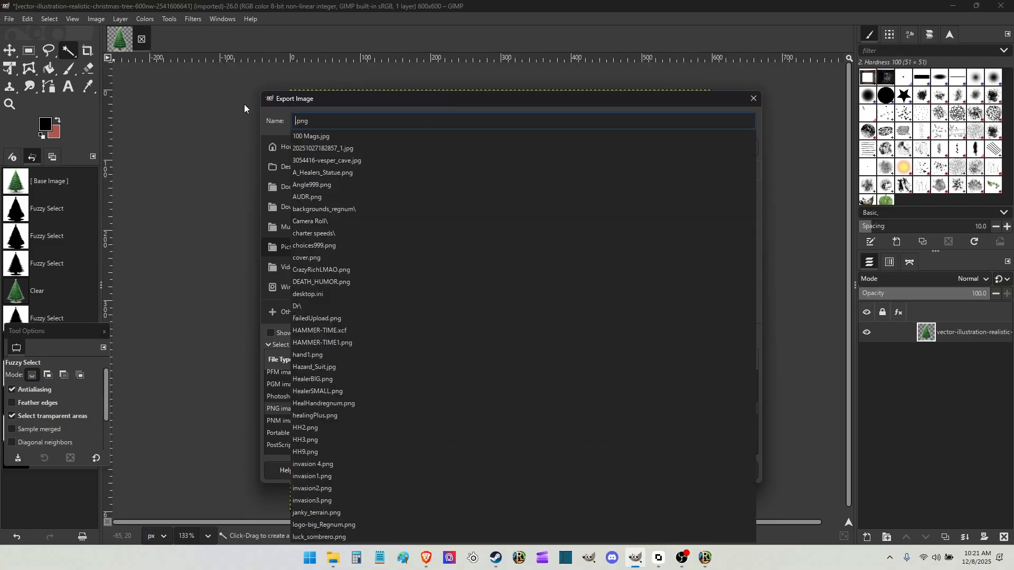
text(RegnumTree)
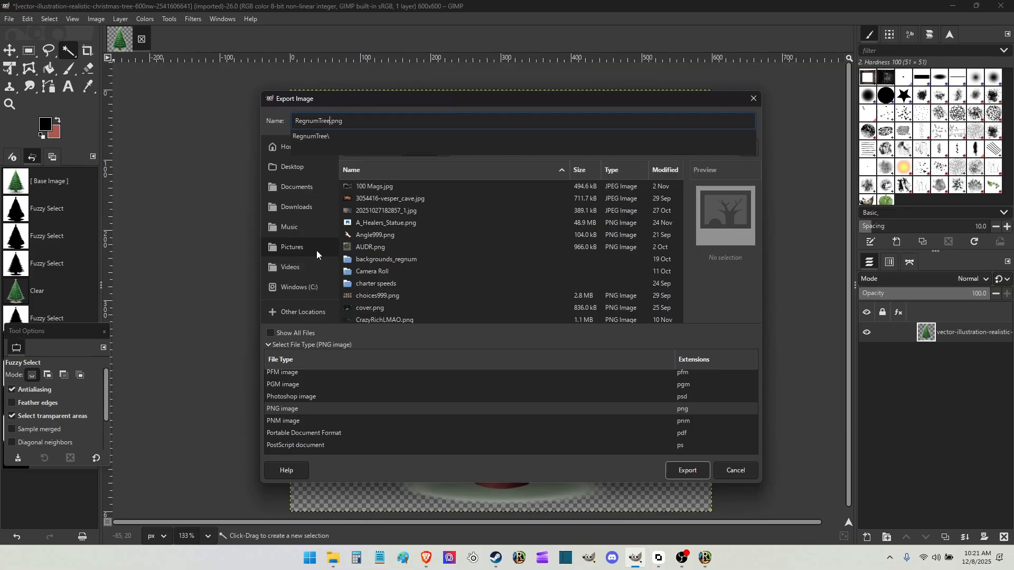
Choose the RegnumTree folder inside Pictures as the destination and export the PNG with the offered settings
click(301, 247)
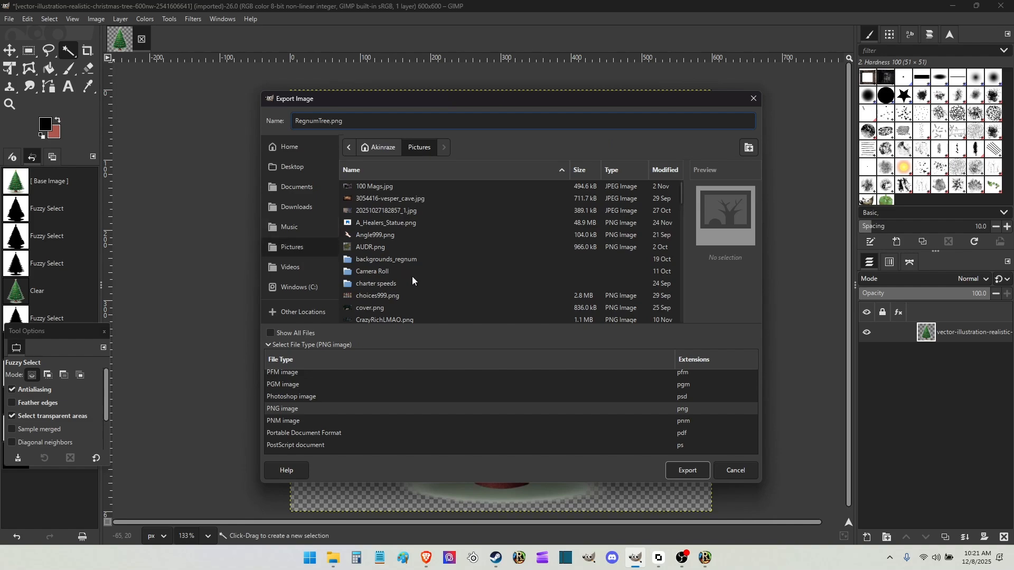
scroll(411, 279, down, 5)
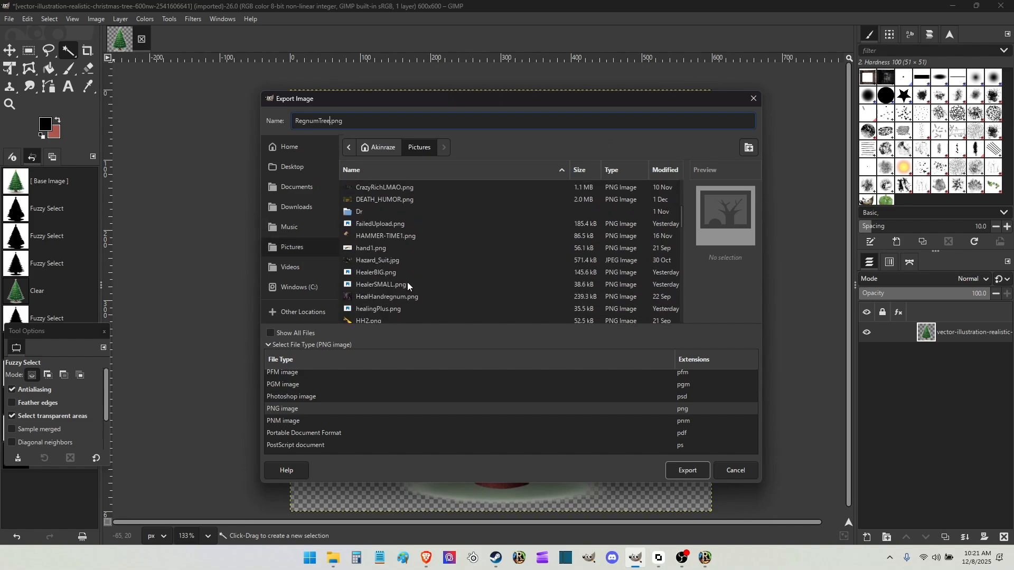
scroll(407, 285, down, 5)
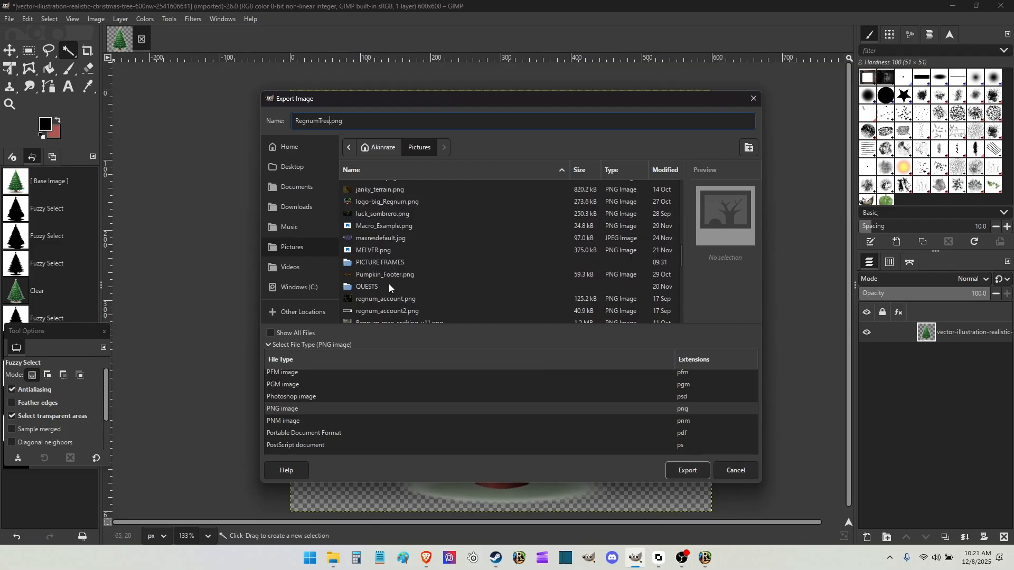
scroll(385, 270, down, 3)
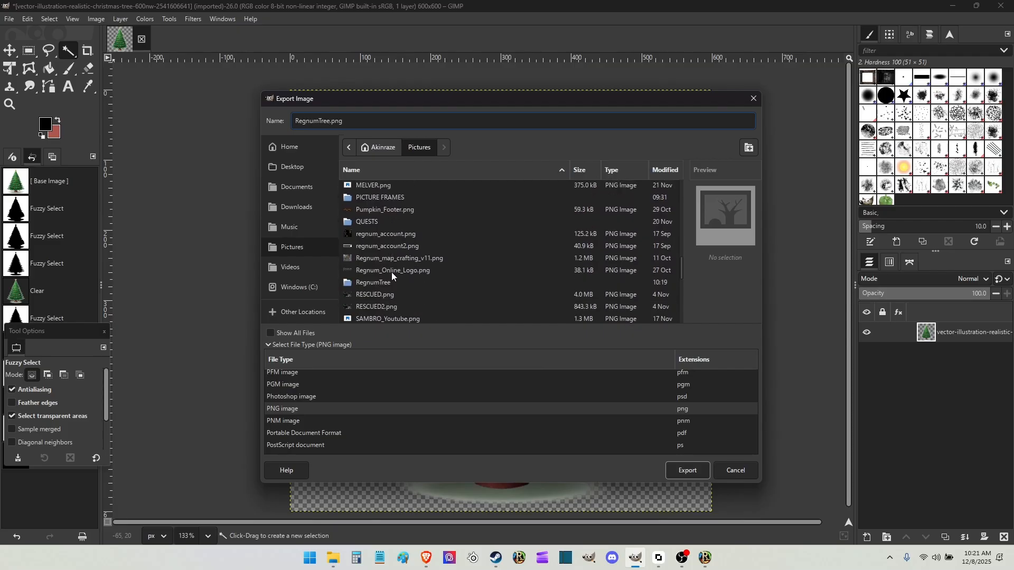
double_click(369, 240)
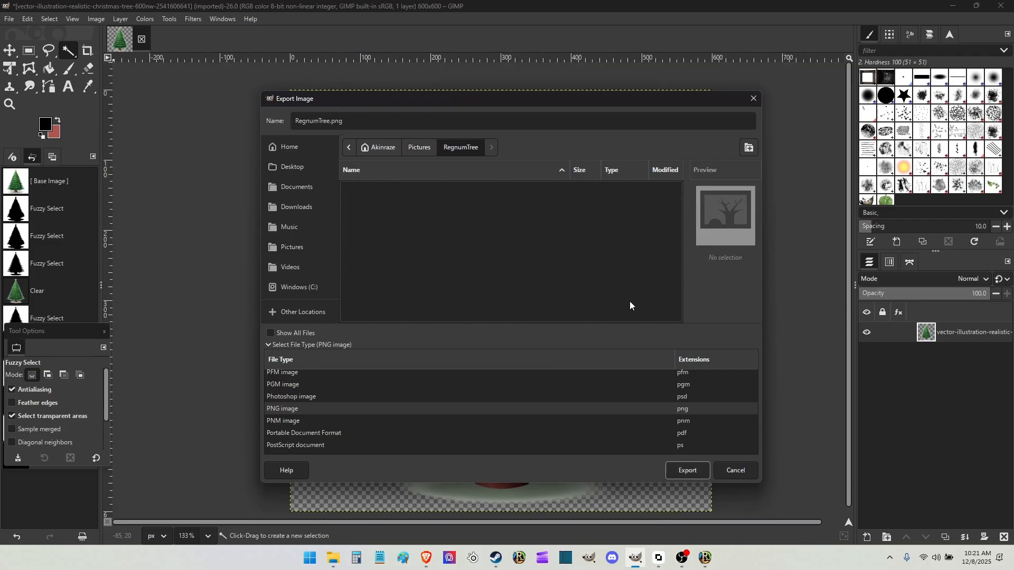
click(696, 474)
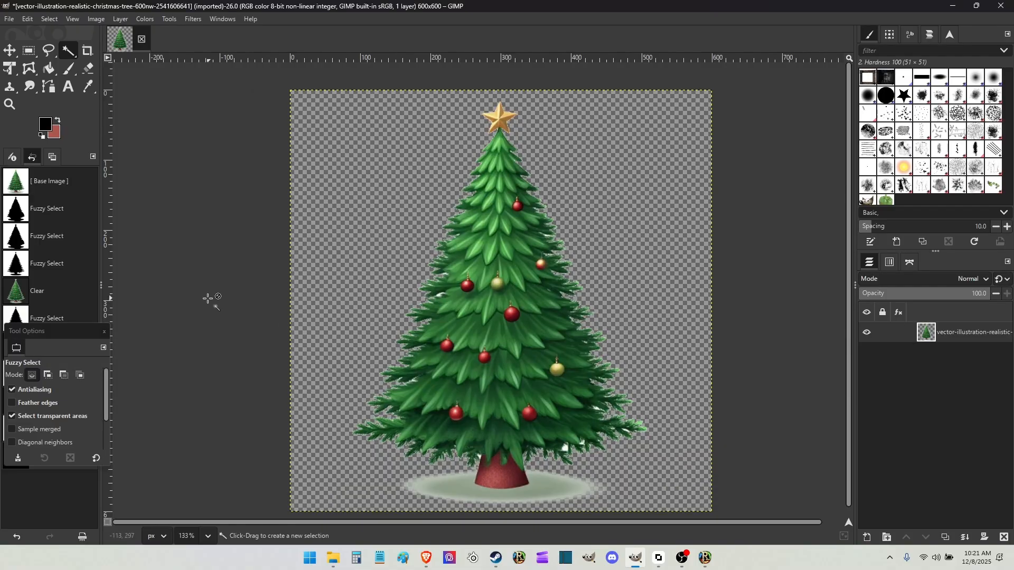
click(187, 305)
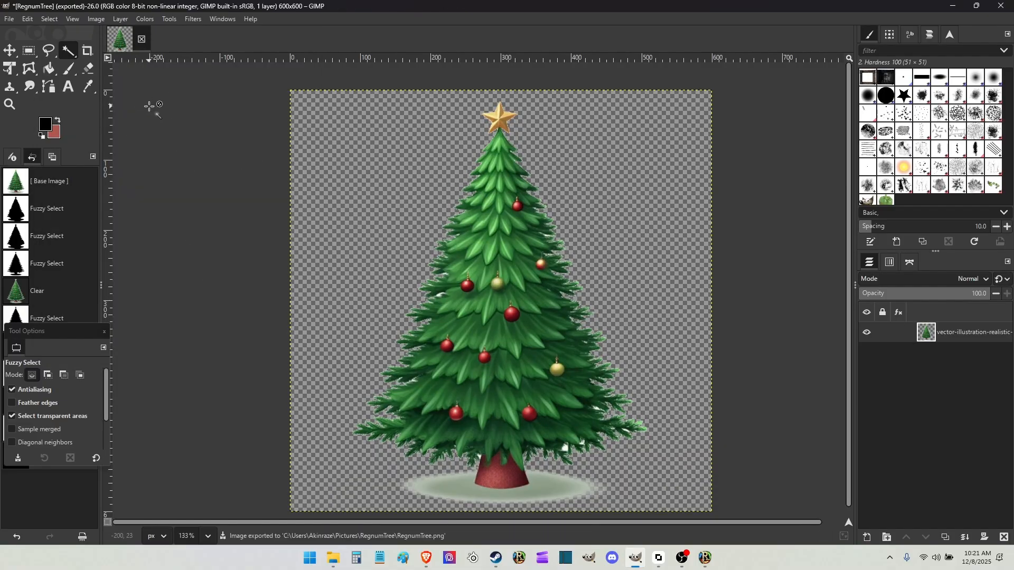
Scale the image to 220 × 220 px with width and height linked
click(97, 20)
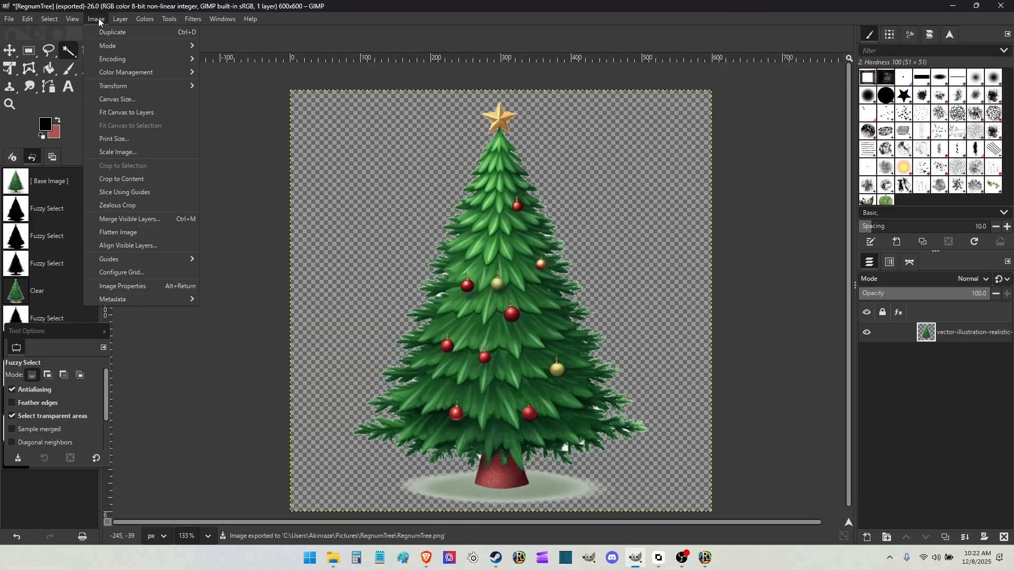
click(132, 152)
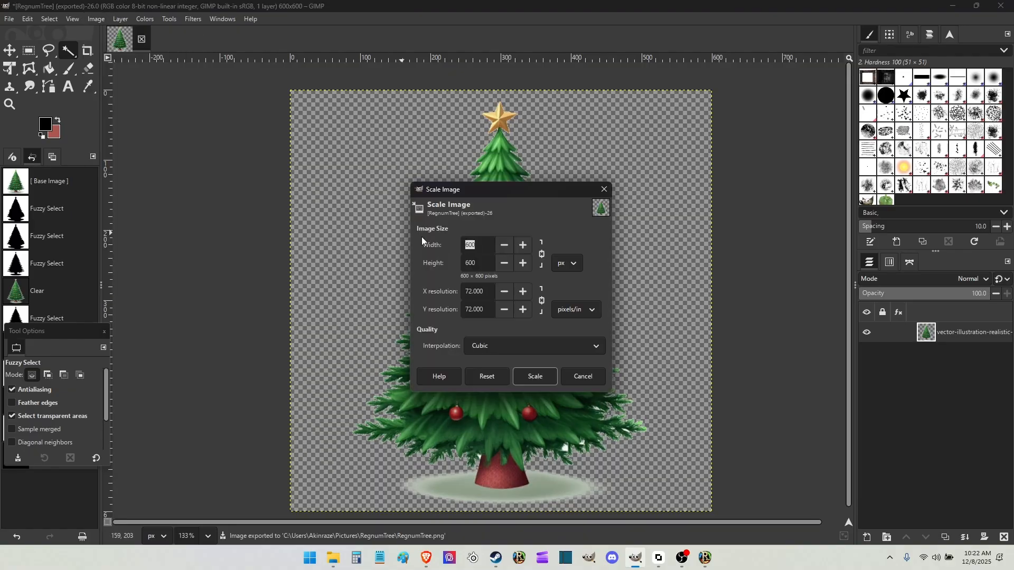
text(220)
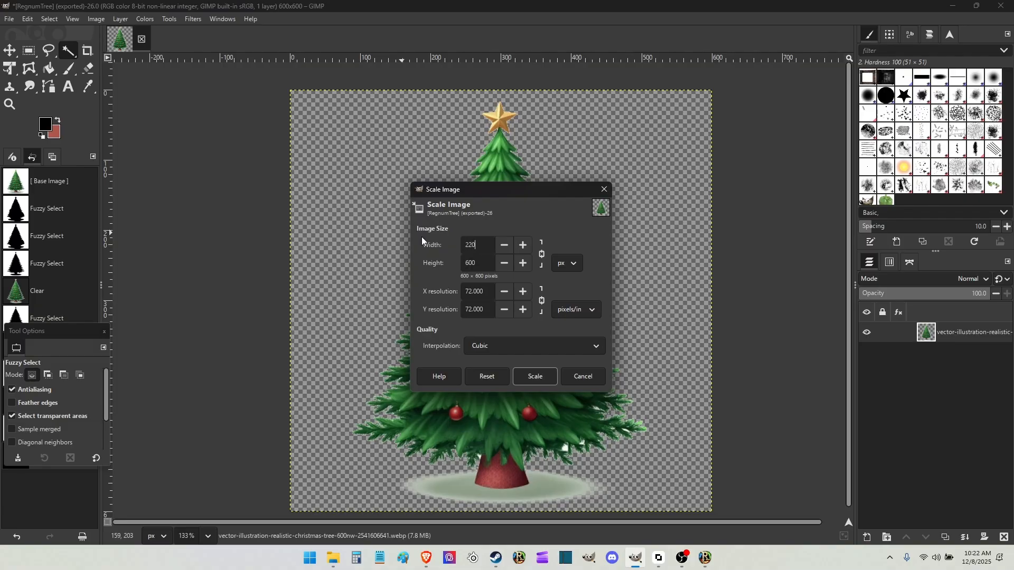
key(Tab)
click(536, 377)
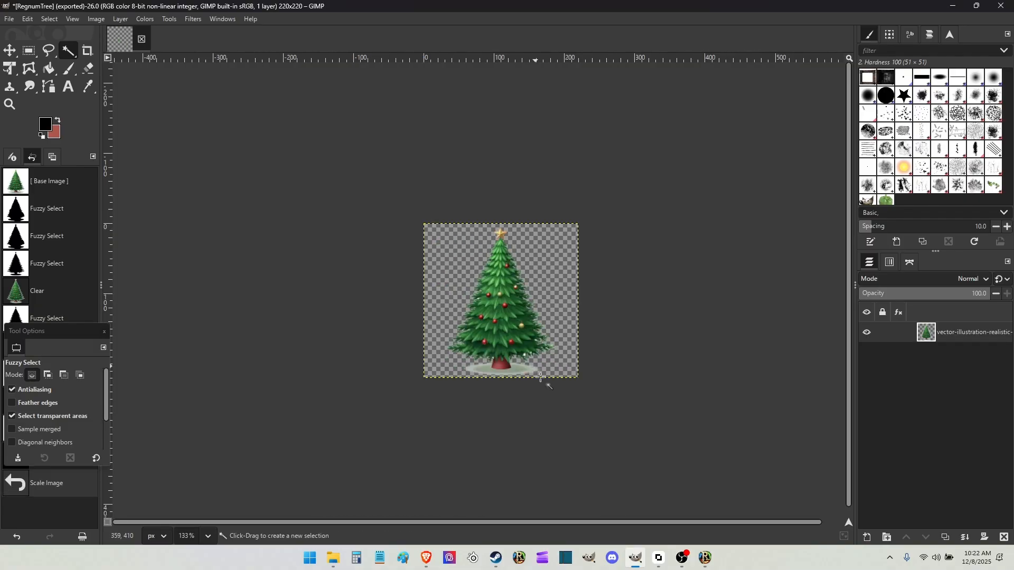
Start exporting the scaled-down tree image with PNG image as the file type
click(9, 19)
click(32, 180)
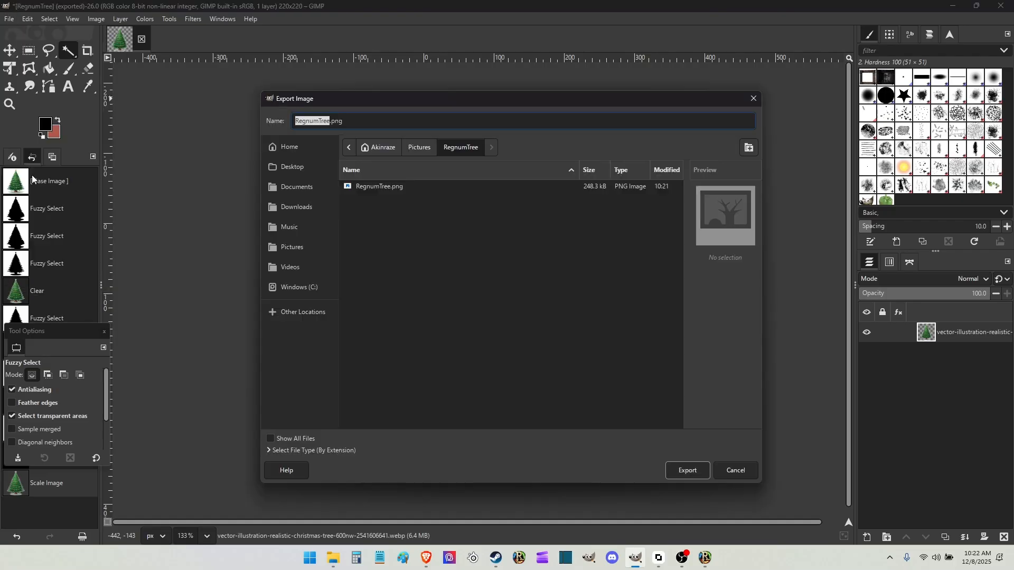
click(269, 451)
scroll(310, 406, down, 5)
scroll(306, 421, down, 5)
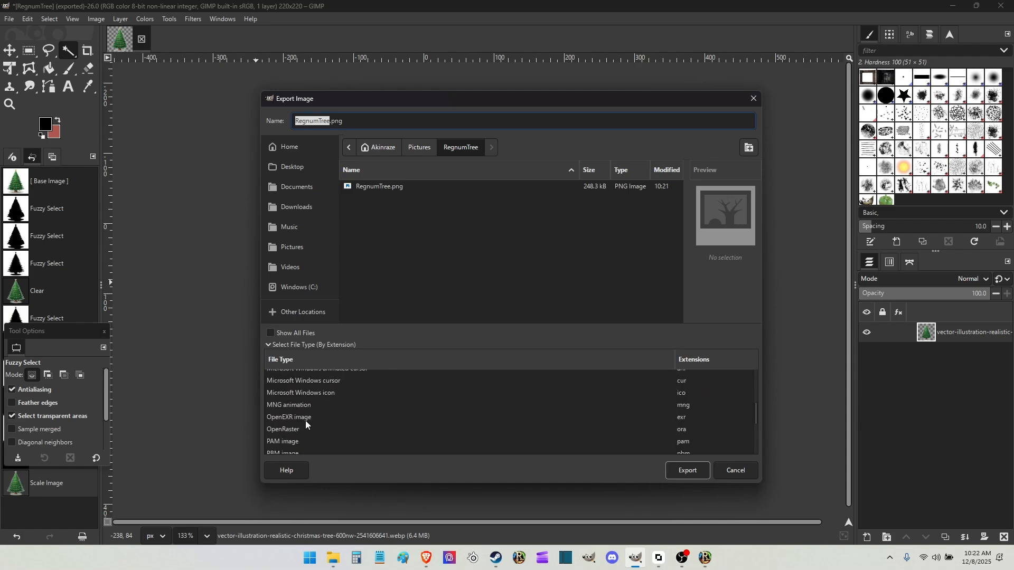
click(300, 438)
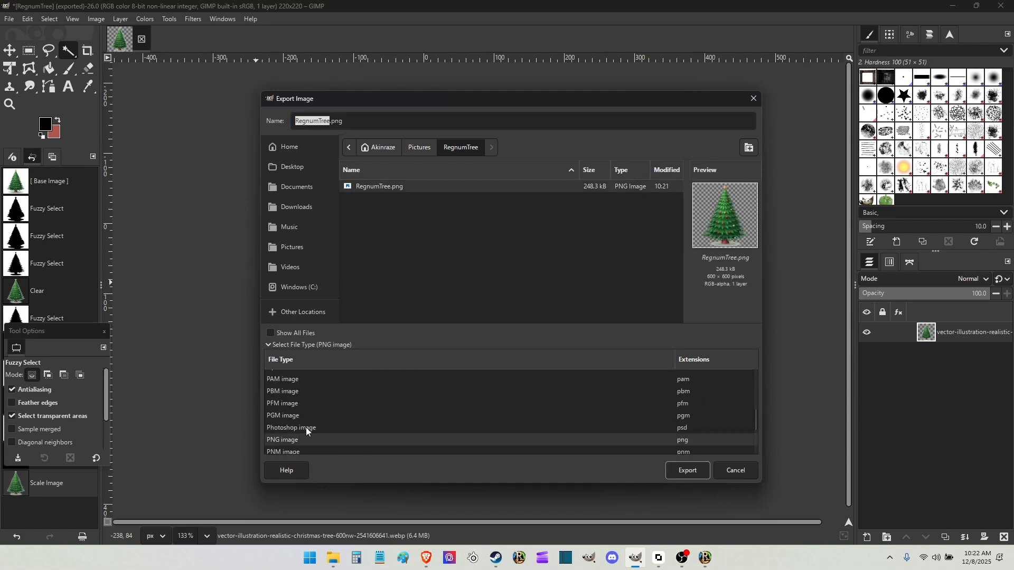
Name the scaled-down export RegnumTree2.png and export it to the RegnumTree folder with the offered PNG settings
click(328, 121)
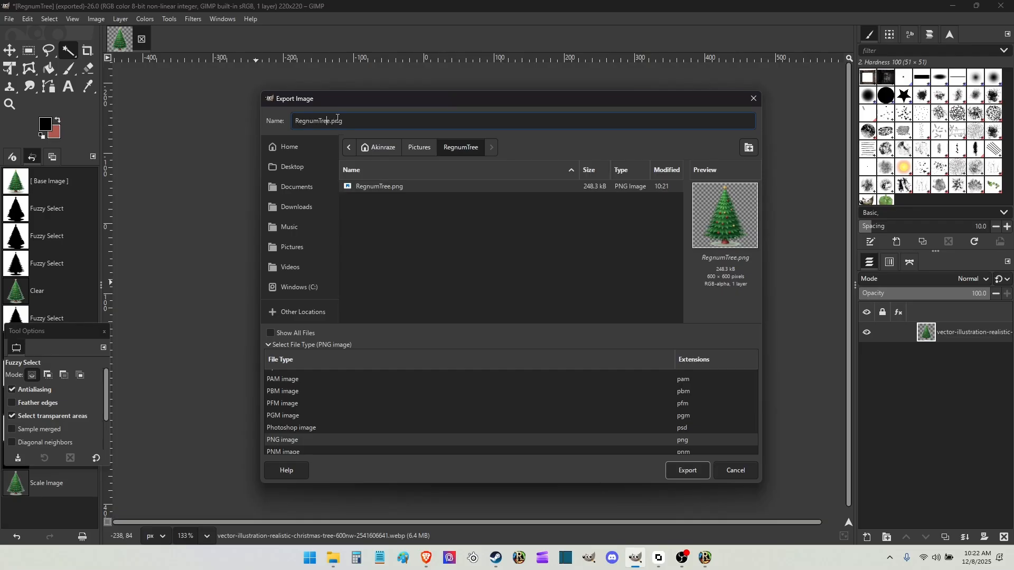
text(2)
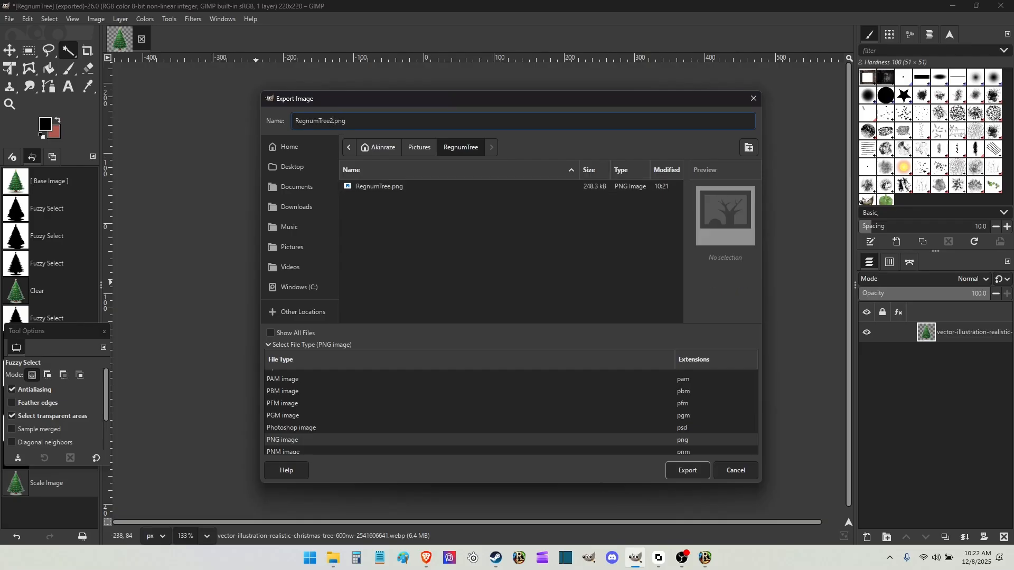
click(689, 470)
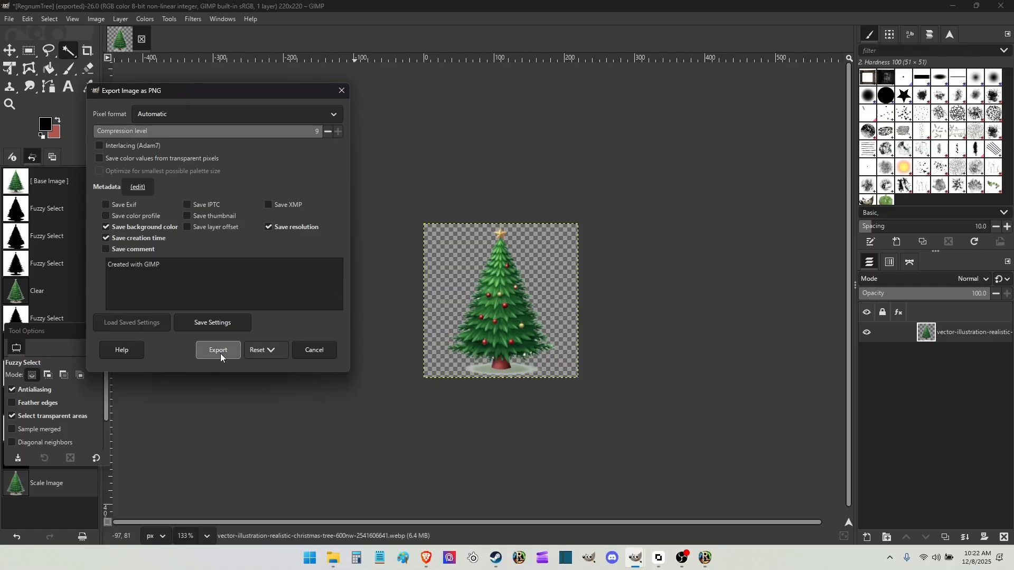
click(217, 351)
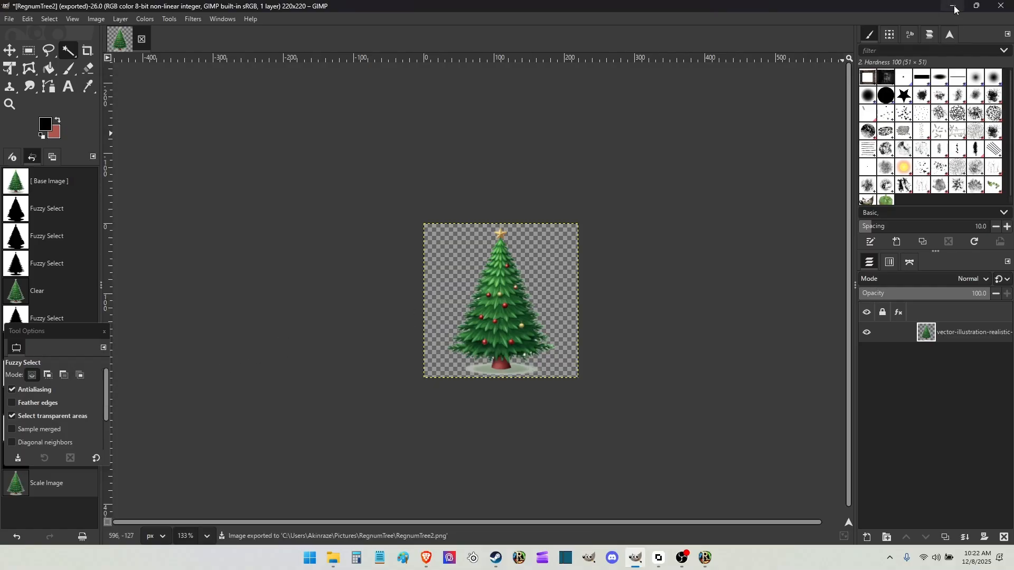
Dismiss the application error behind the image editor, switch to Overlay Studio and start creating a Picture overlay
click(954, 6)
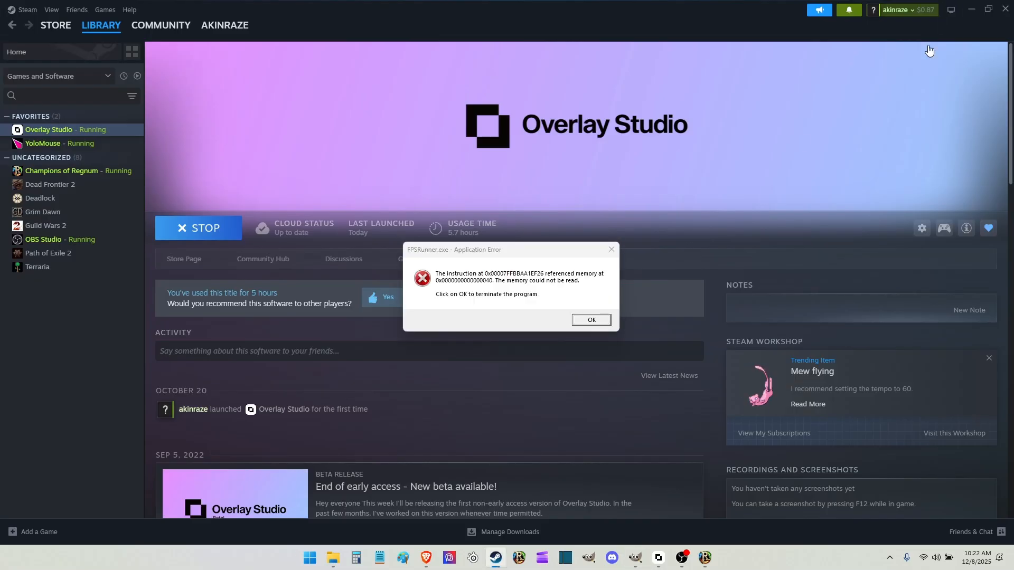
click(592, 320)
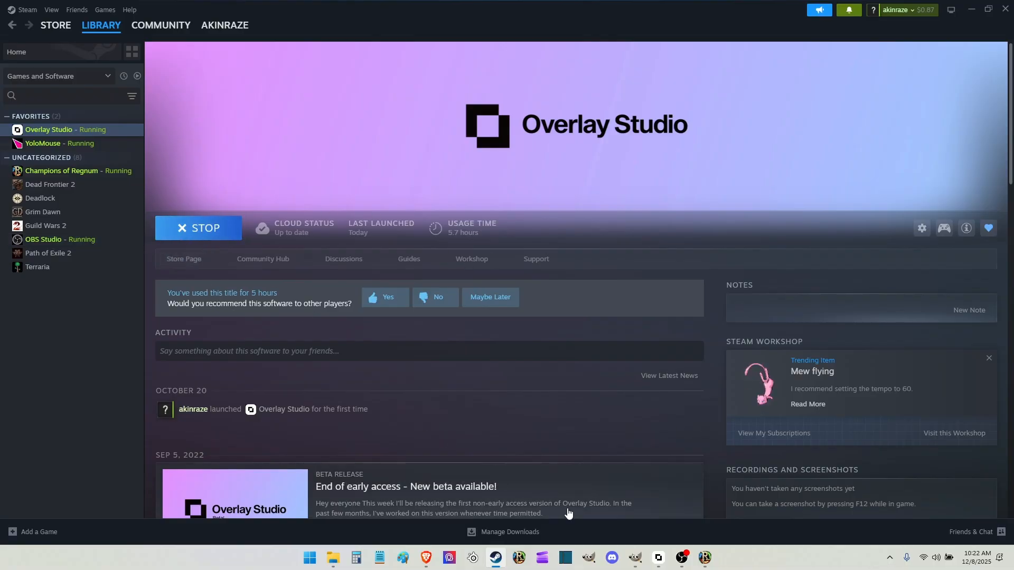
click(659, 558)
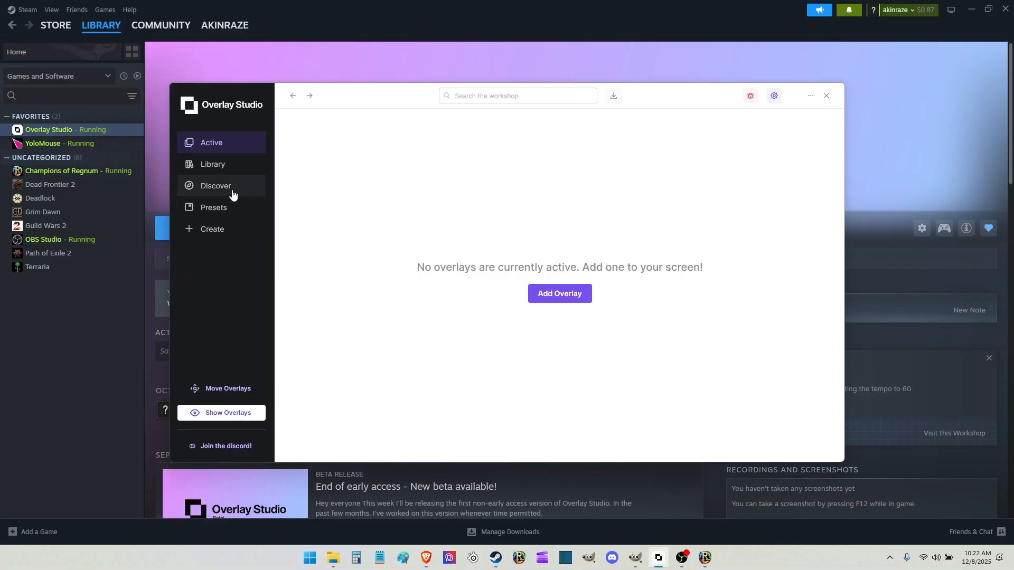
click(208, 231)
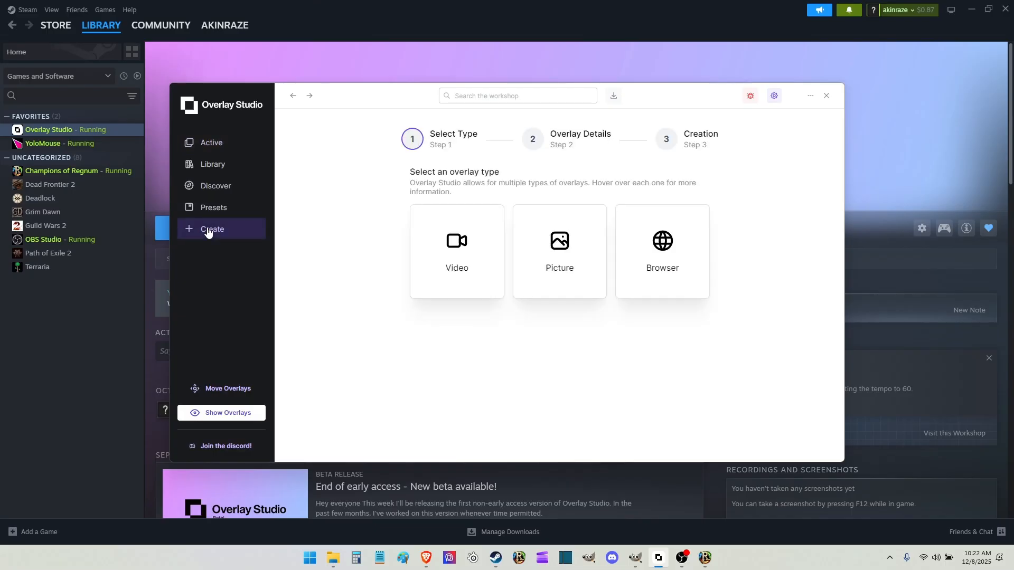
click(557, 243)
Name the overlay regnumTree and choose the RegnumTree PNG from Pictures > RegnumTree as its source
click(511, 230)
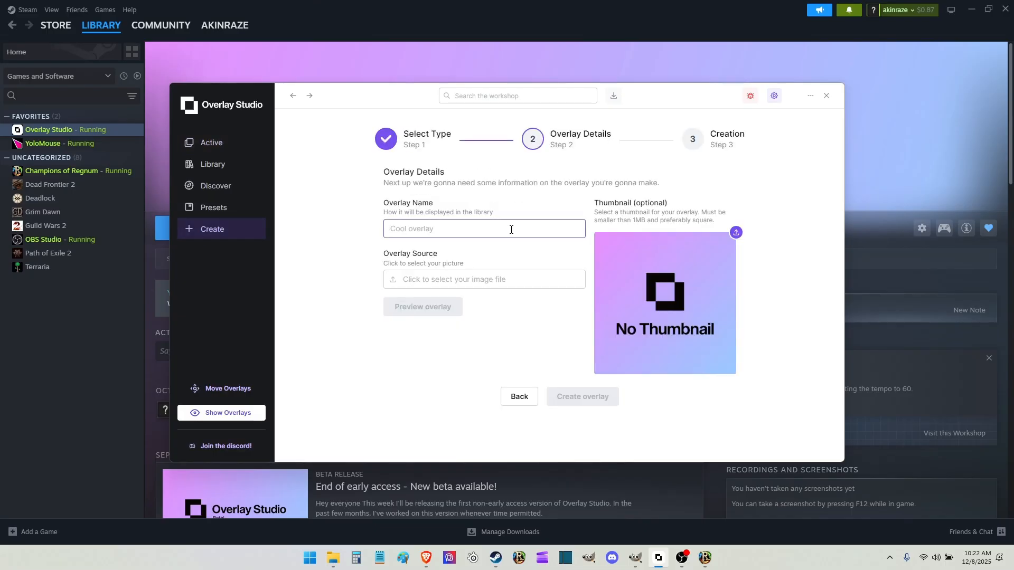
text(regnumTree)
click(492, 284)
click(218, 261)
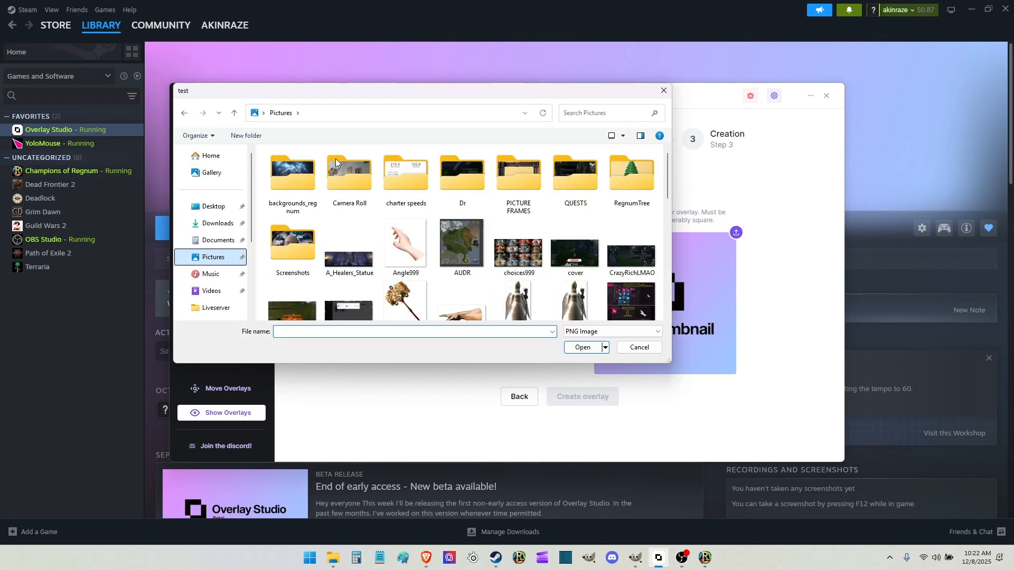
double_click(635, 195)
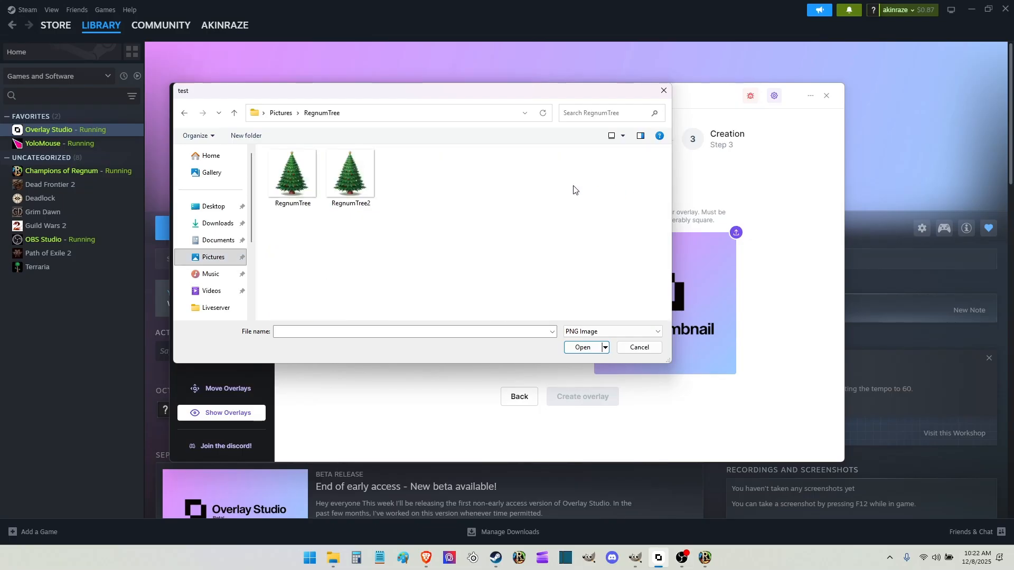
double_click(288, 183)
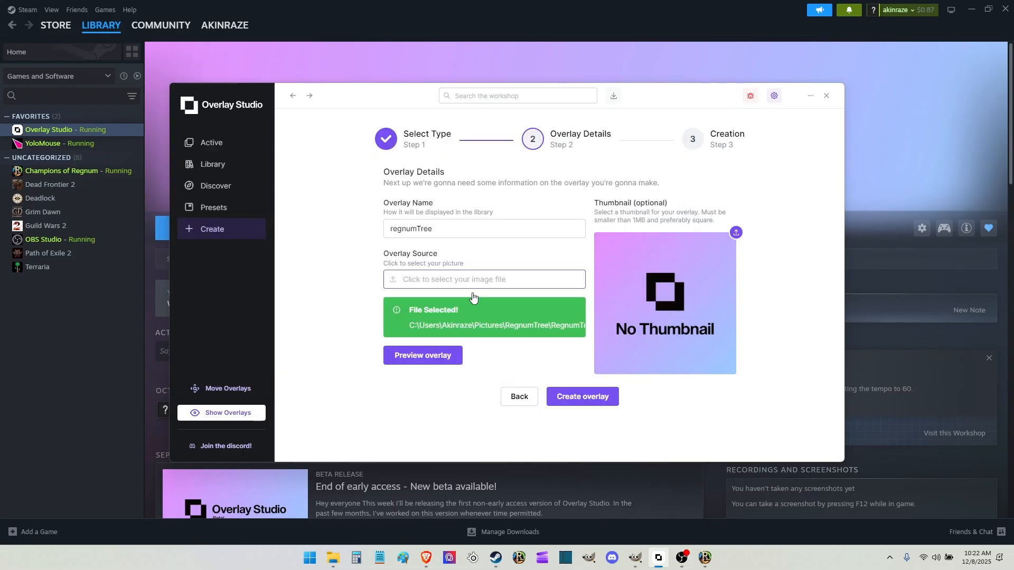
Use the RegnumTree2 PNG as the thumbnail and create the overlay
click(663, 308)
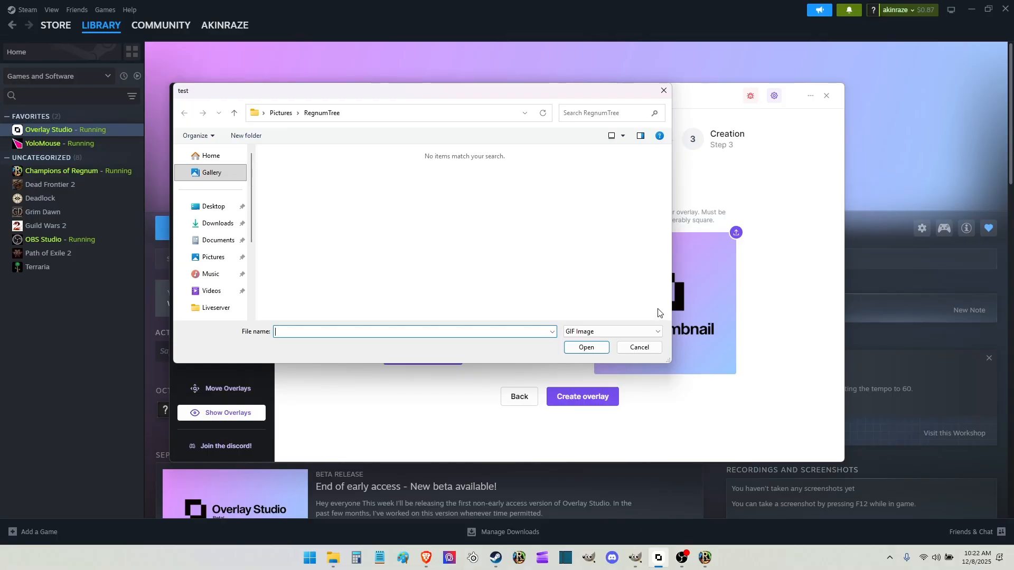
click(601, 333)
click(576, 353)
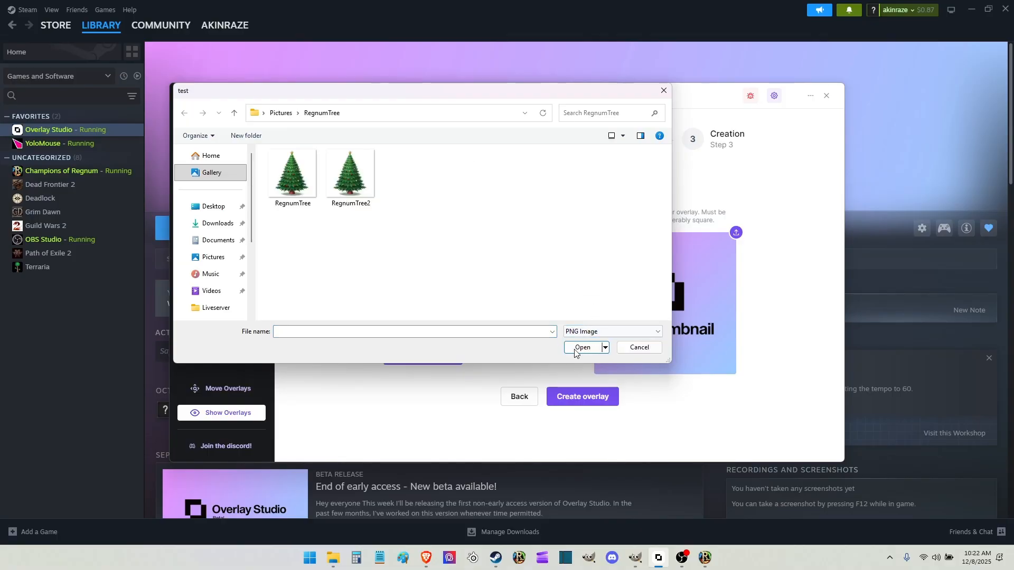
double_click(347, 178)
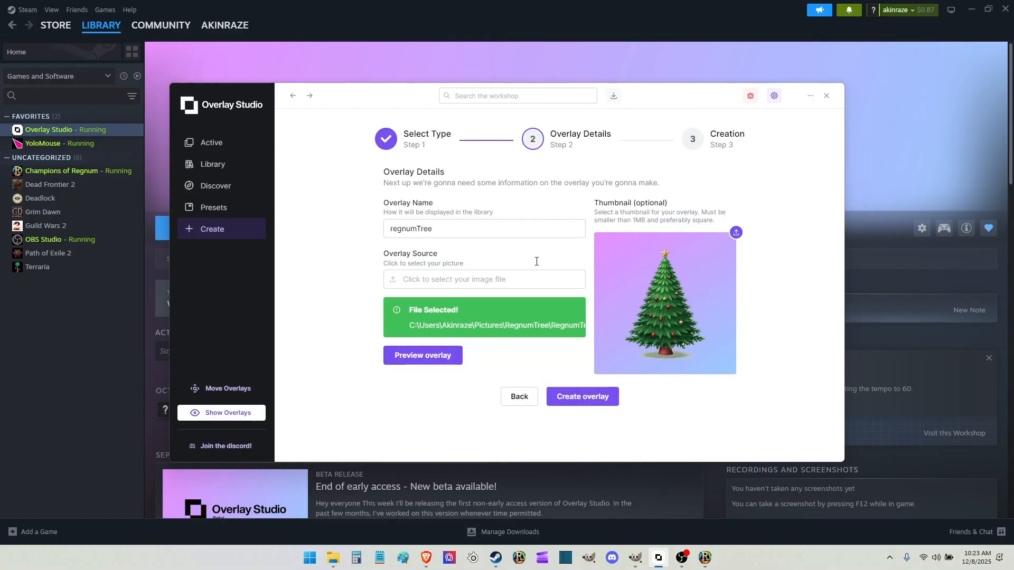
click(571, 398)
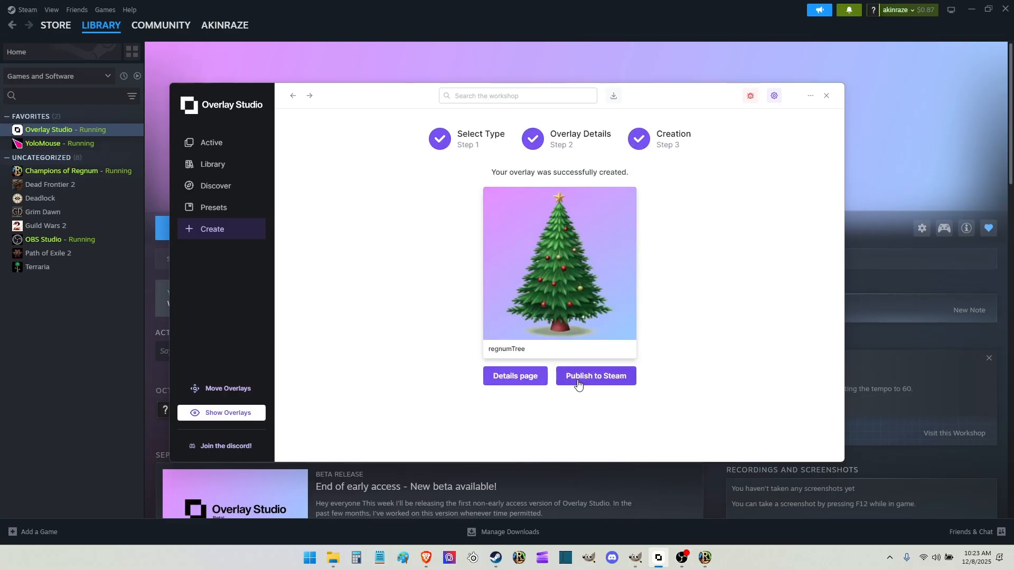
Turn on the display of overlays and add the regnumTree overlay from the library to the screen
click(227, 165)
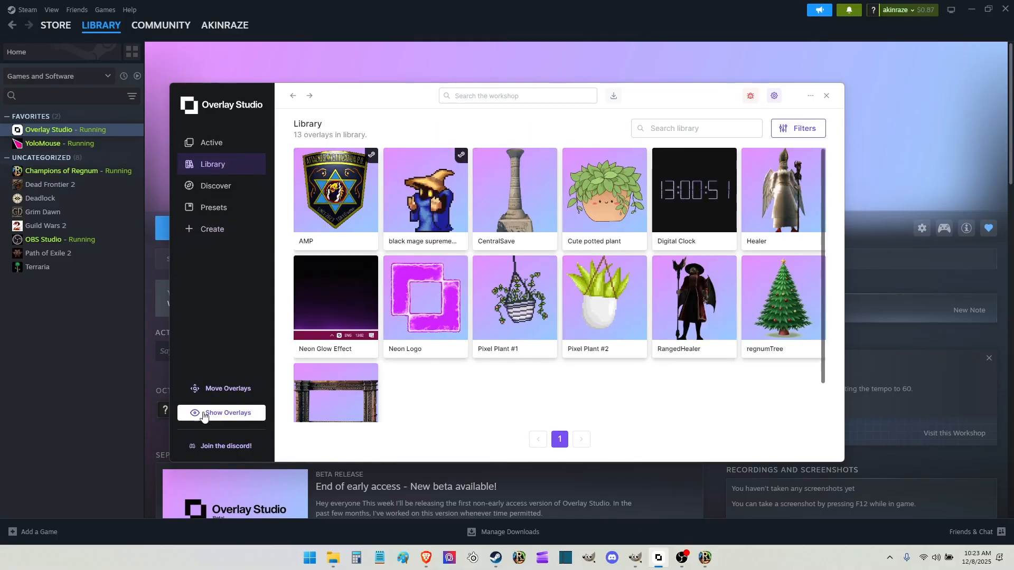
click(229, 414)
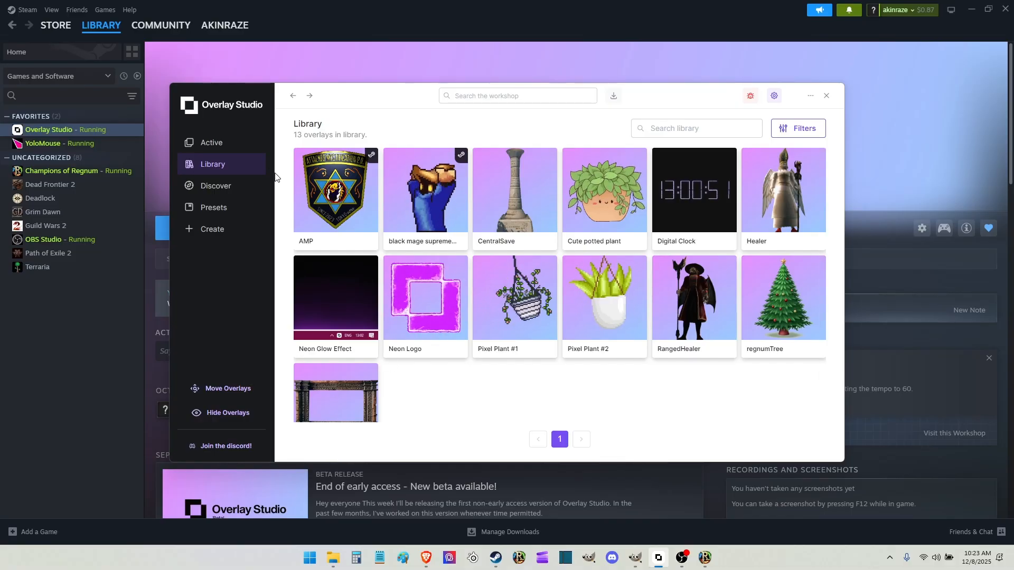
click(760, 296)
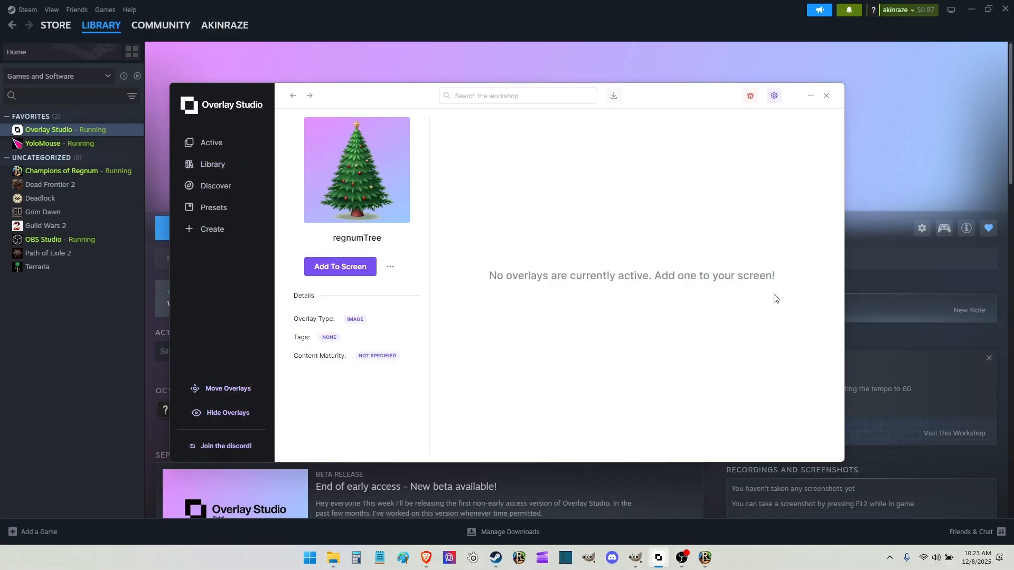
click(344, 270)
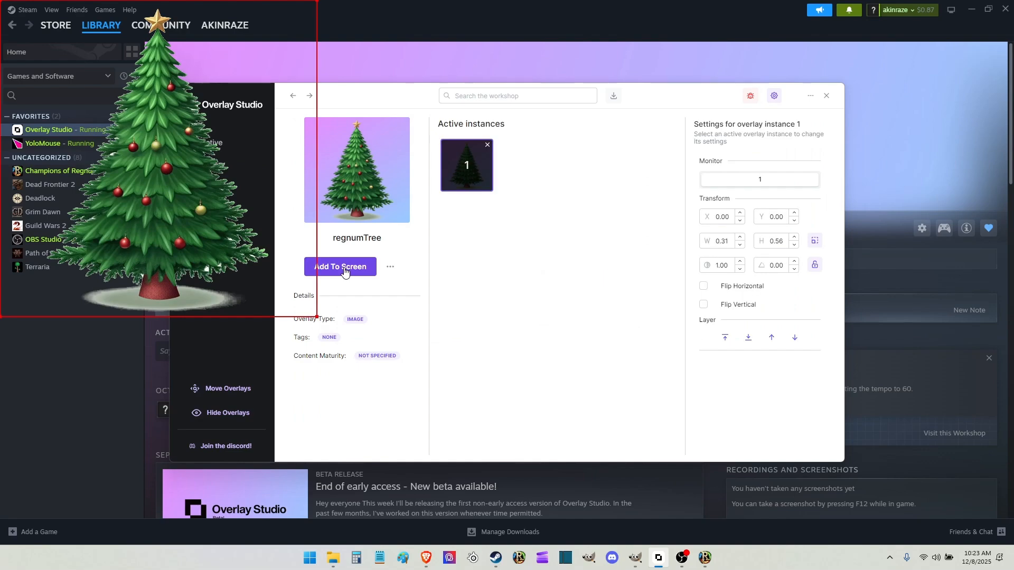
Move the tree overlay to the lower-left corner of the monitor, at about X -0.05, Y 0.45
click(222, 389)
drag(151, 186, 102, 441)
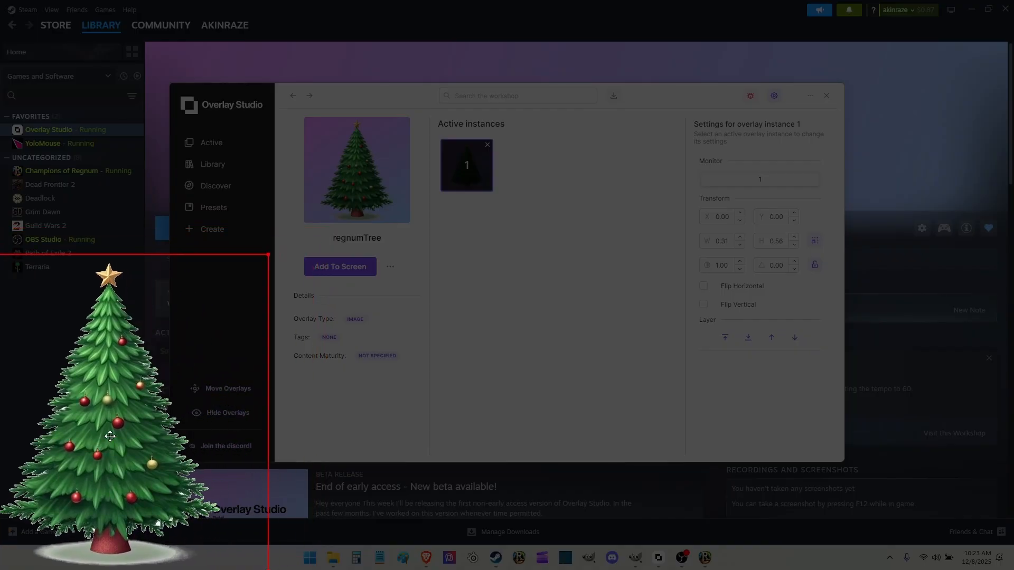
key(Escape)
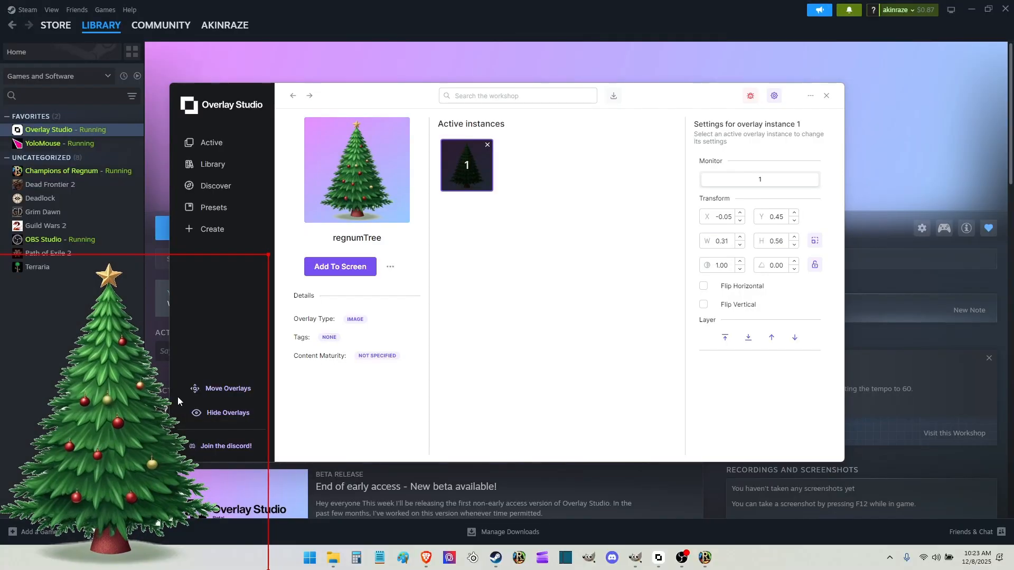
Enlarge the tree overlay to a width of 0.38 and move it up to about X -0.07, Y 0.34
click(741, 238)
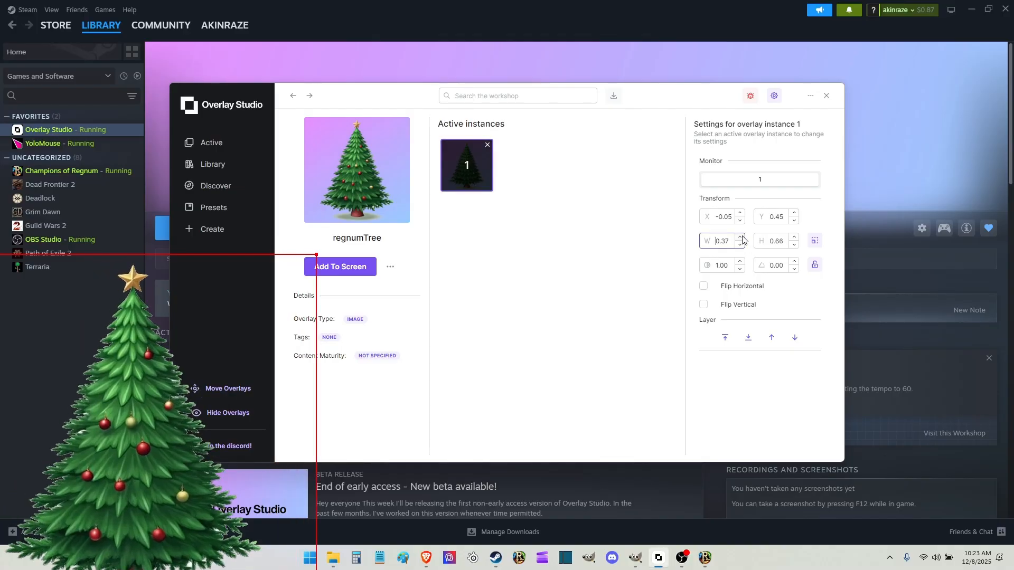
click(741, 238)
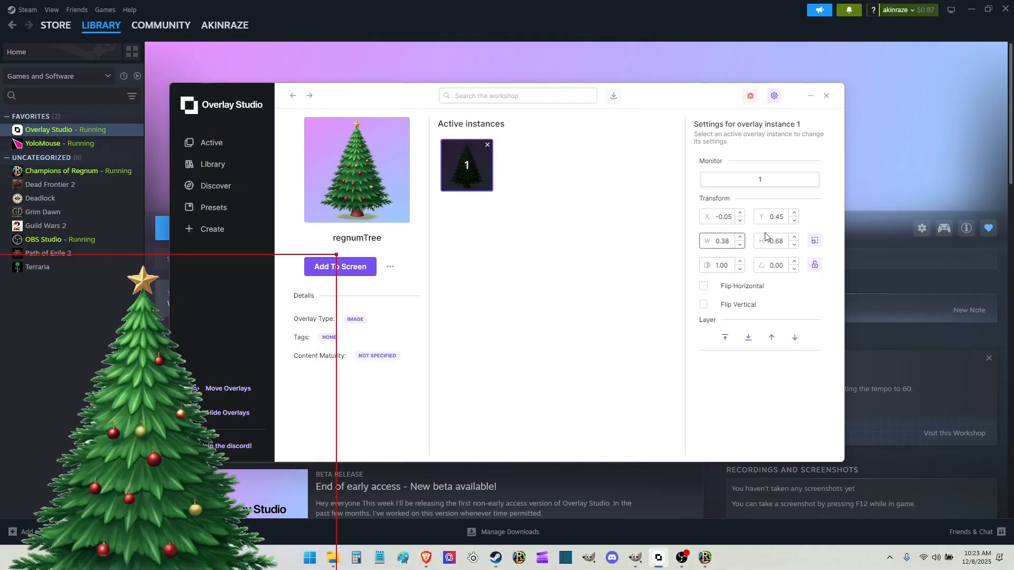
click(227, 389)
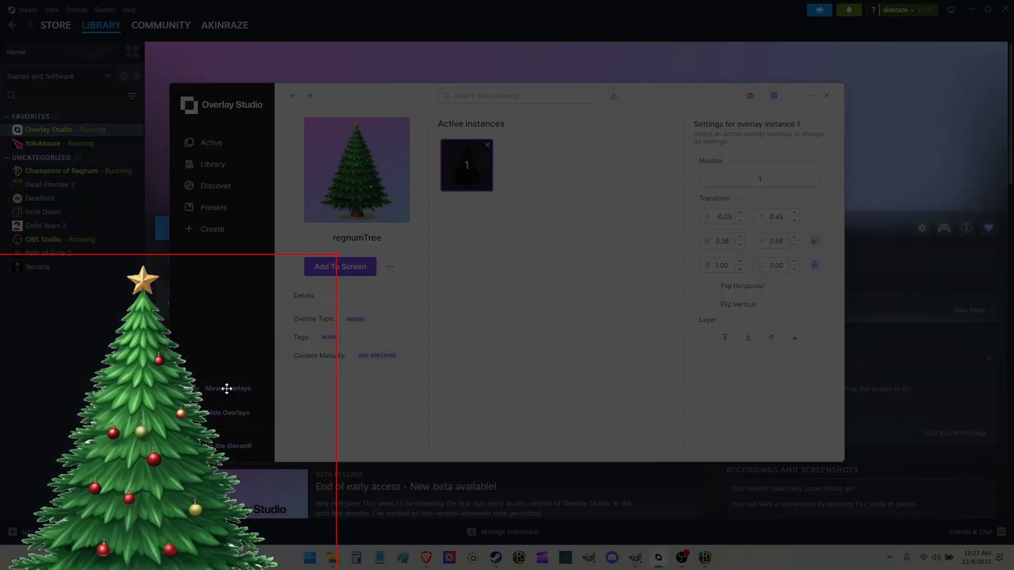
drag(150, 469, 137, 414)
key(Escape)
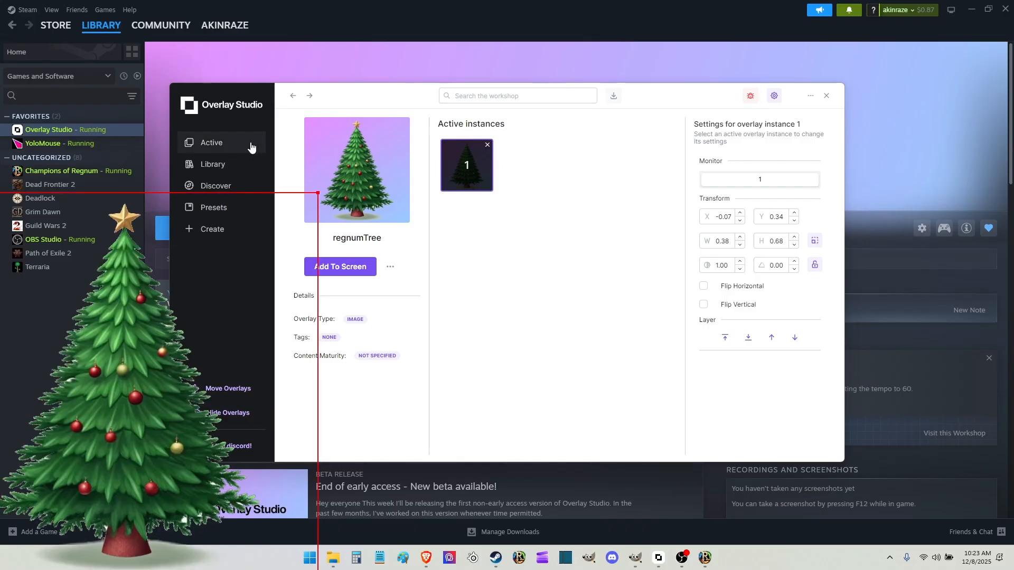
Minimize Overlay Studio, start Champions of Regnum from its launcher and enter the game with the level 60 conjurer
click(216, 164)
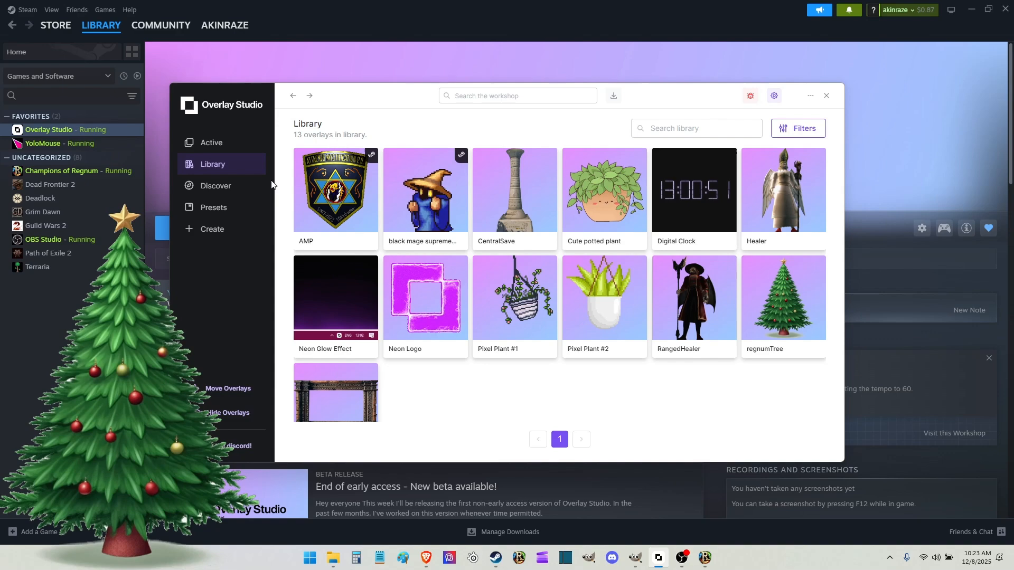
click(809, 99)
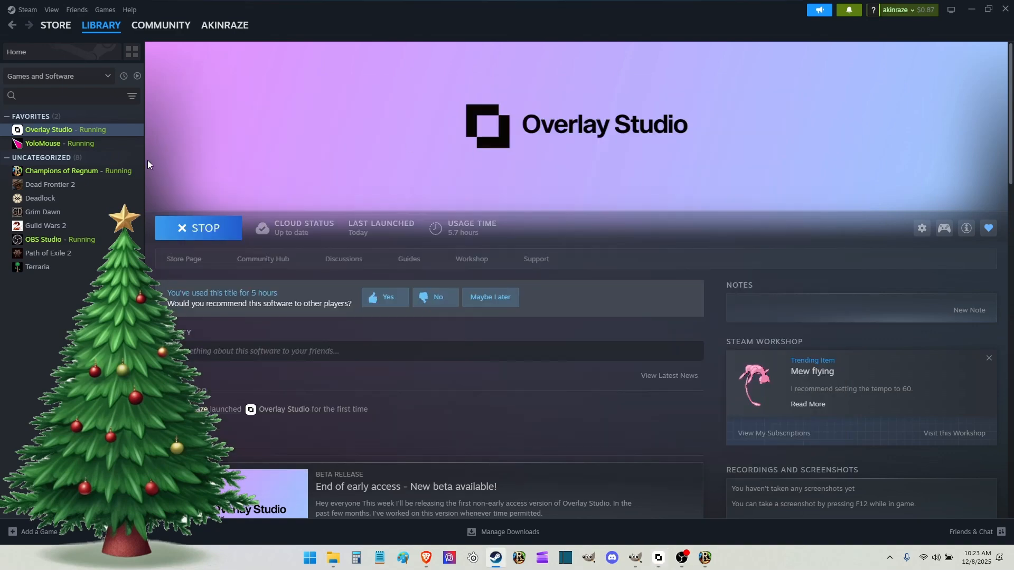
click(69, 173)
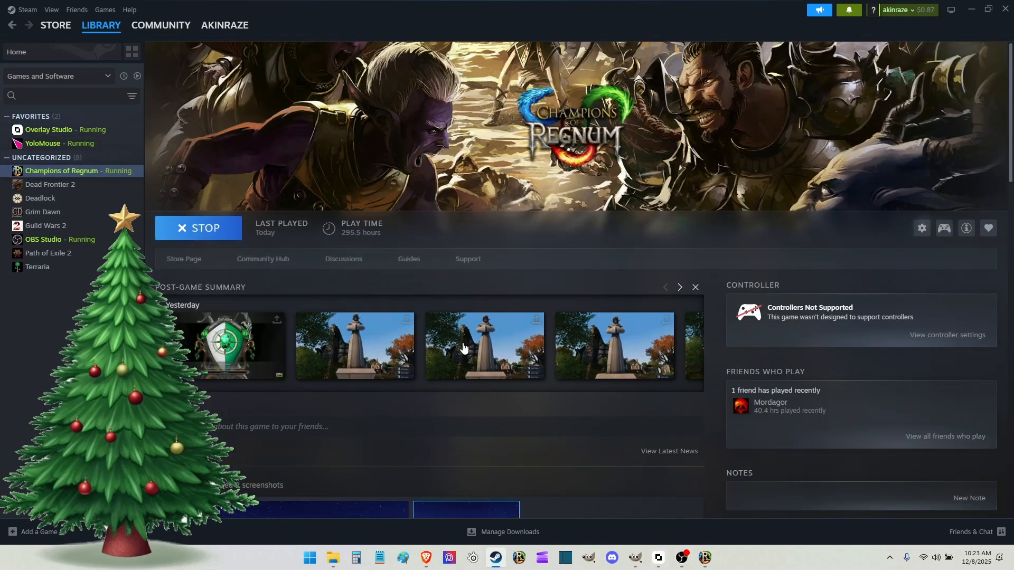
mouse_move(460, 346)
click(705, 560)
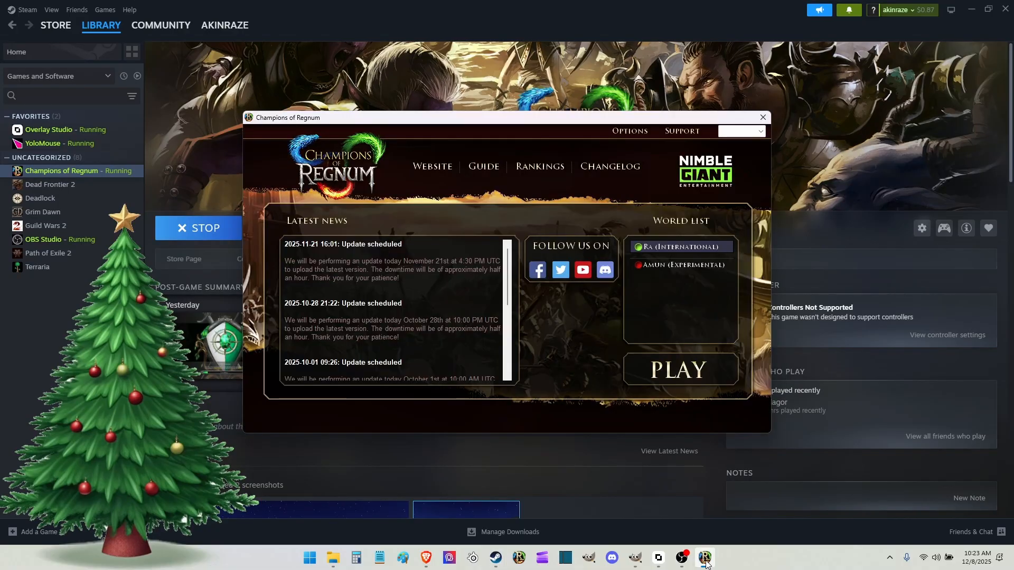
click(657, 370)
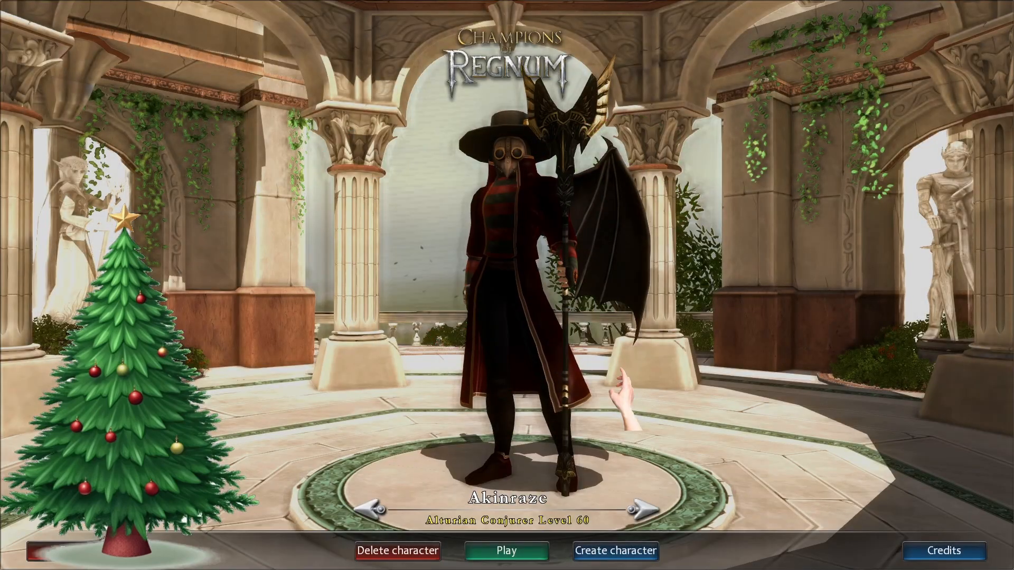
click(520, 548)
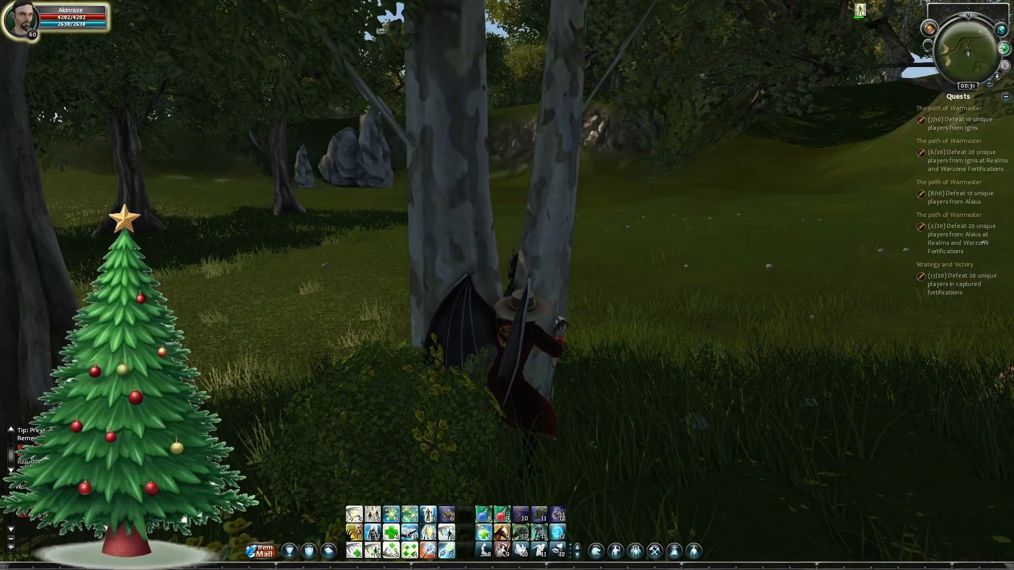
Switch to Overlay Studio, shift the regnumTree overlay to about X -0.08, Y 0.35, and return to the overlay library
key(alt+Tab)
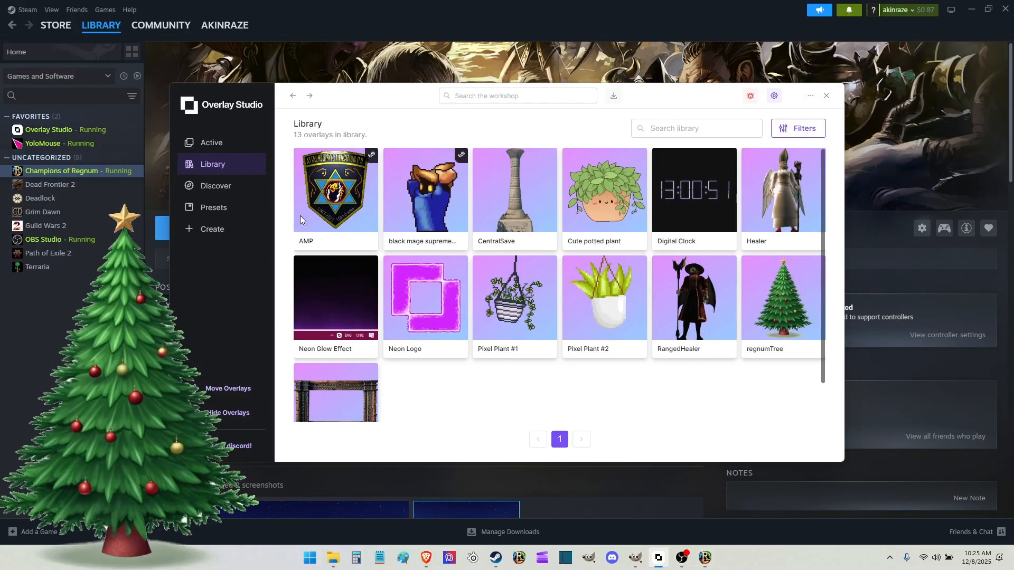
click(790, 290)
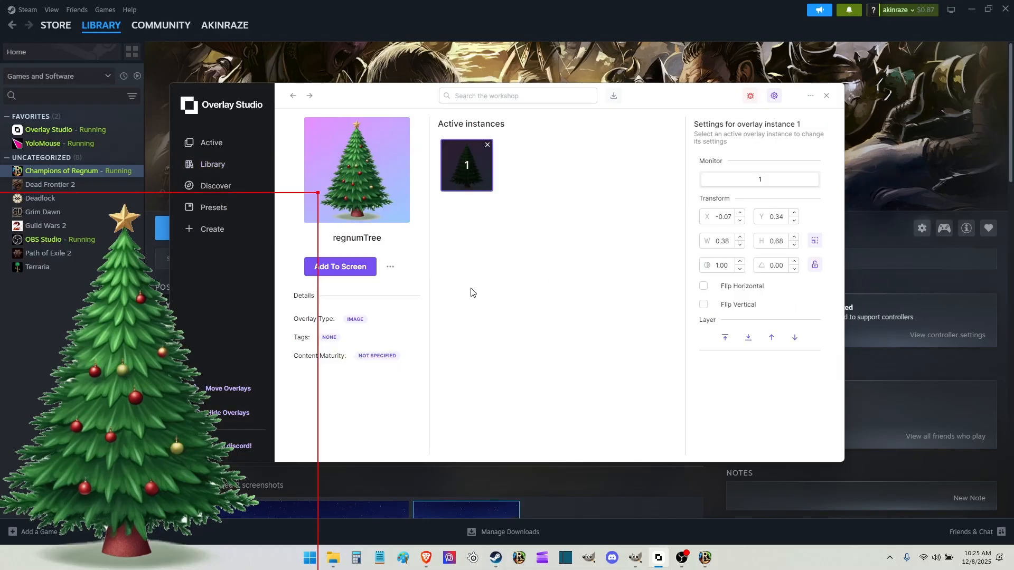
click(240, 391)
drag(157, 407, 147, 414)
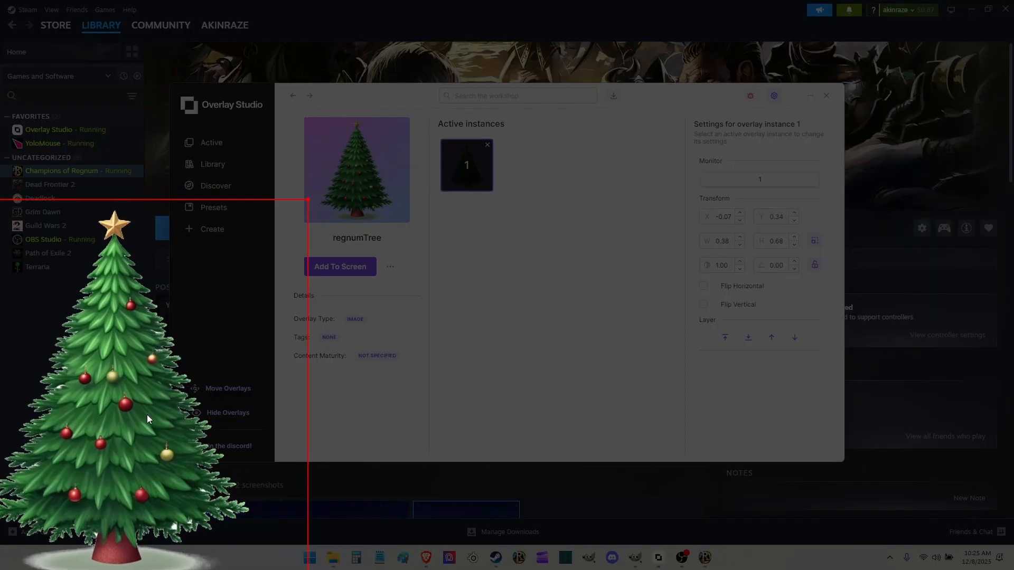
key(Escape)
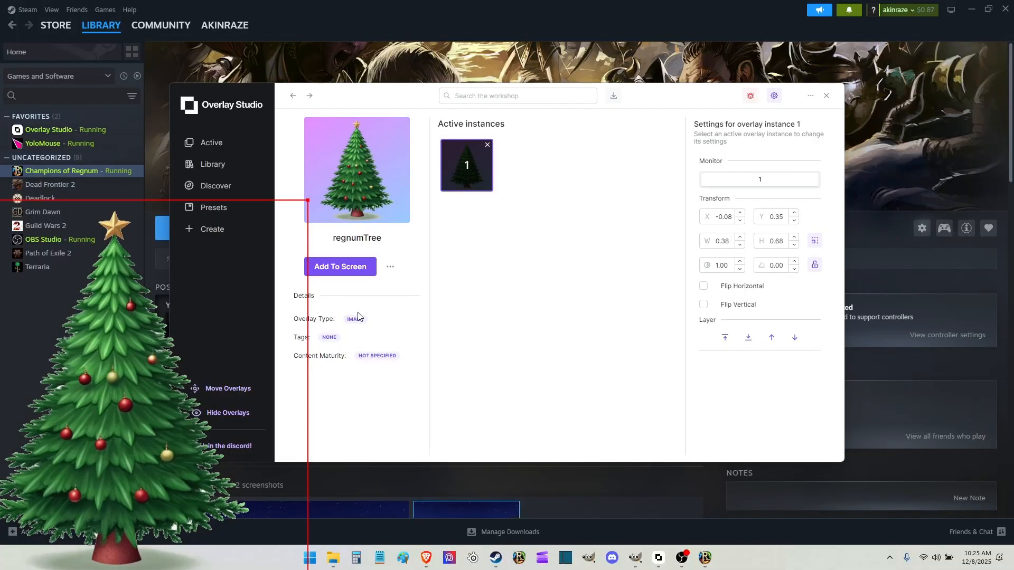
click(219, 164)
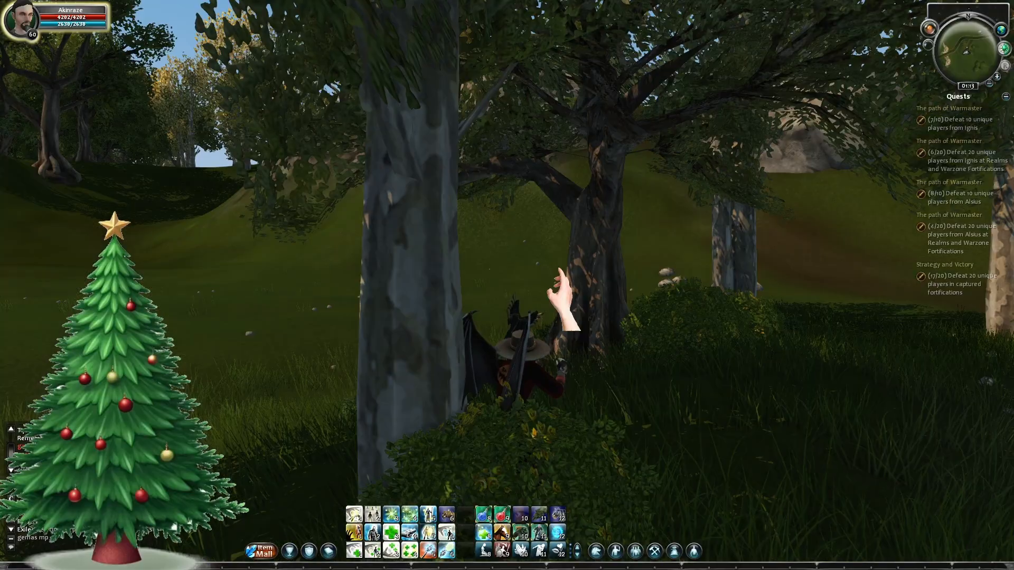
Return to Champions of Regnum and run the character to the glowing pillar in Central Prairie to view the tree overlay during play
key(w)
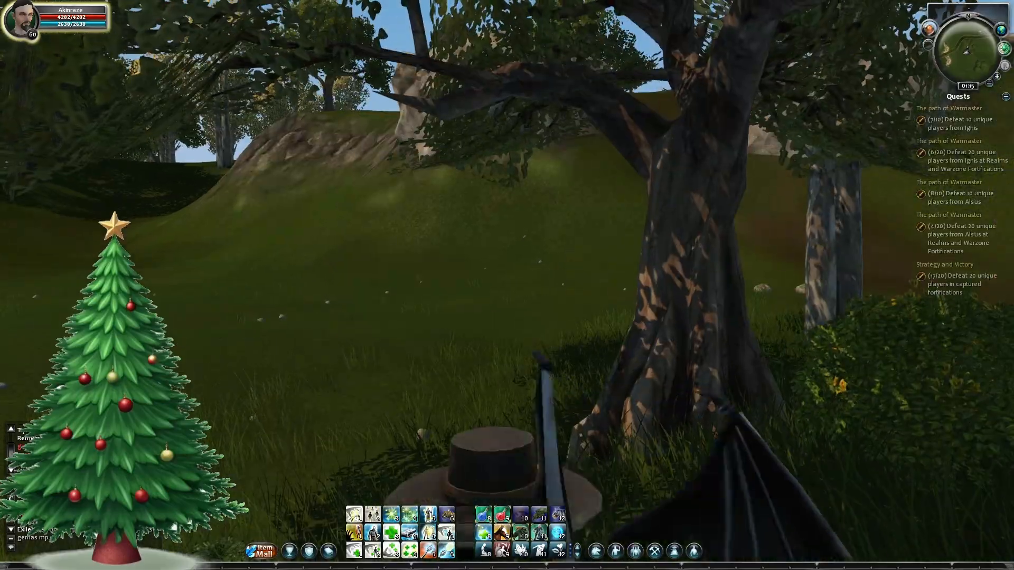
key(w)
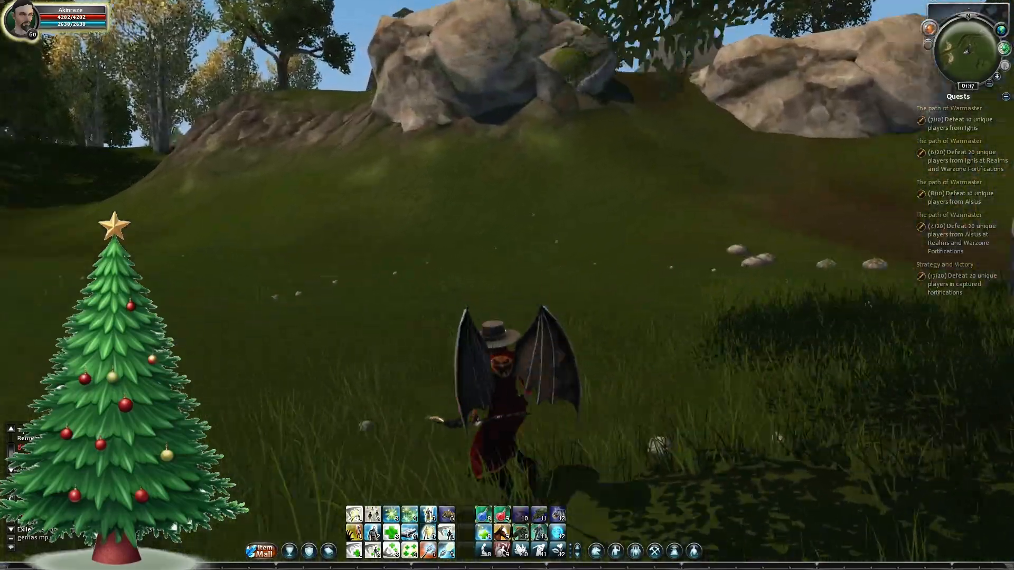
key(w)
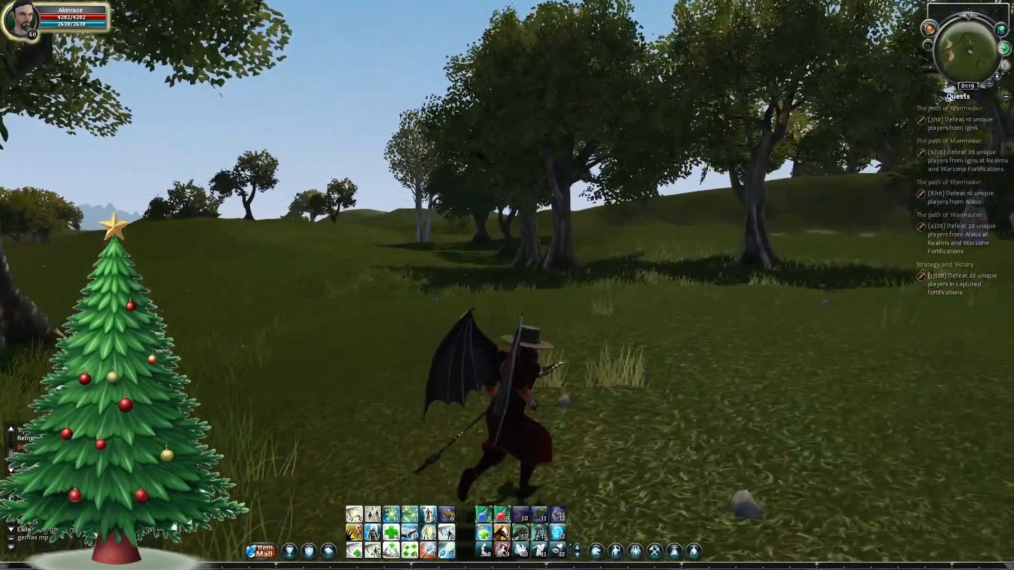
key(w)
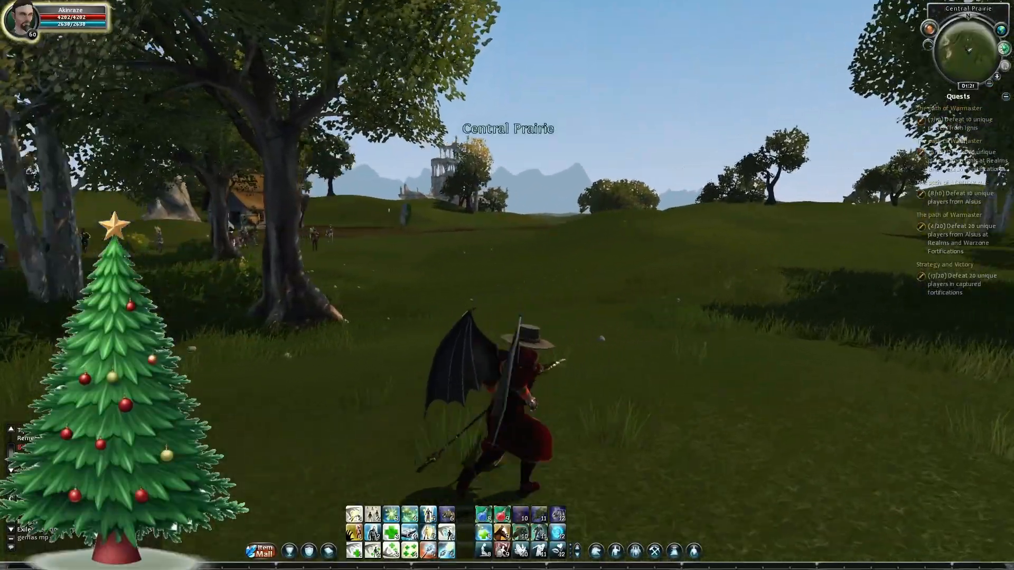
key(w)
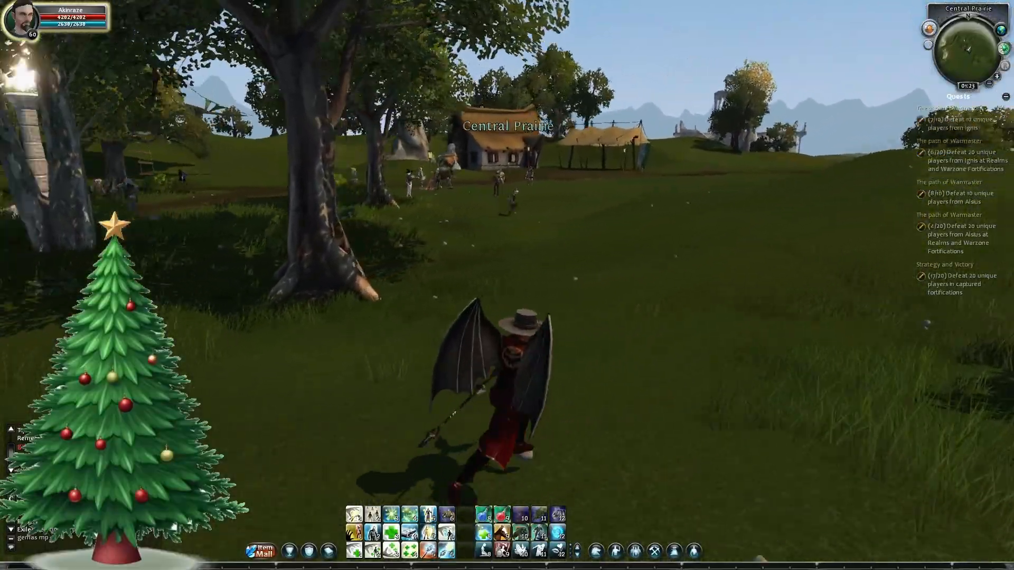
key(w)
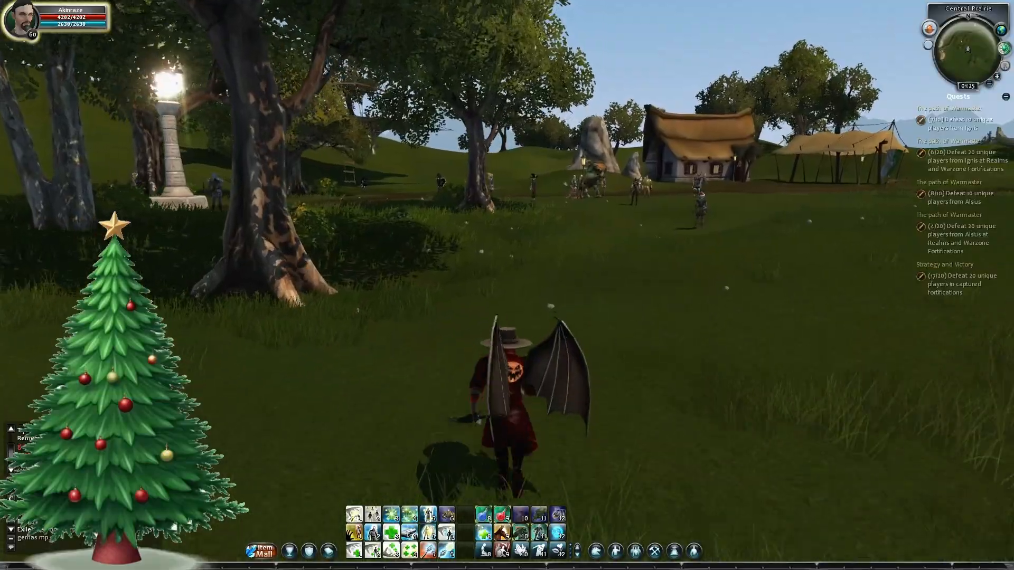
key(w)
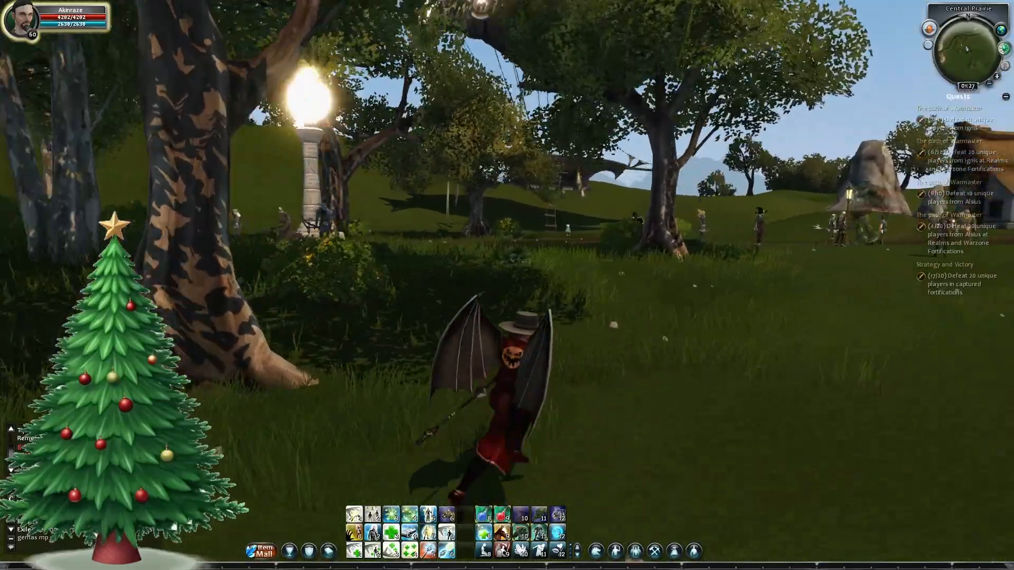
key(w)
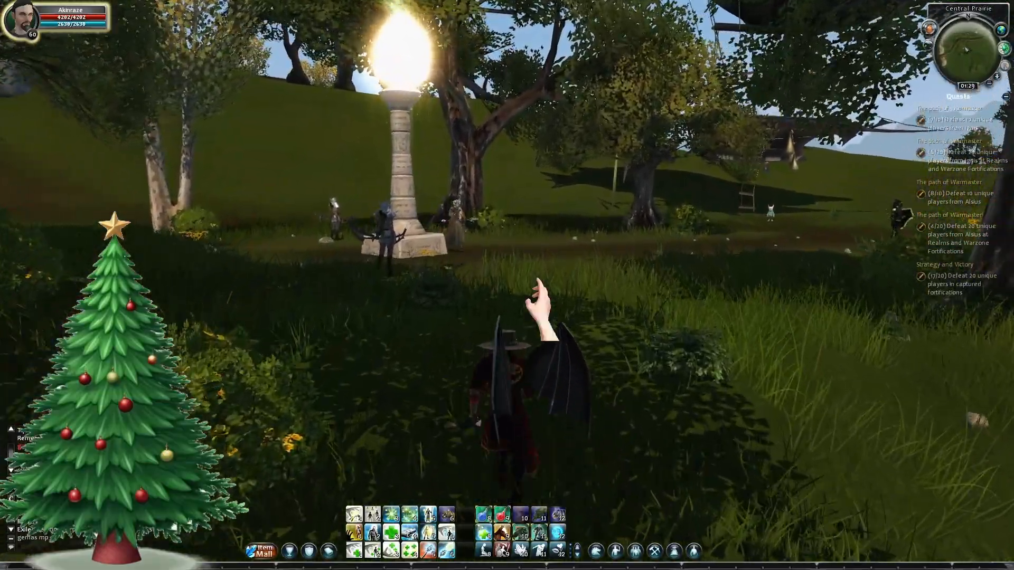
key(w)
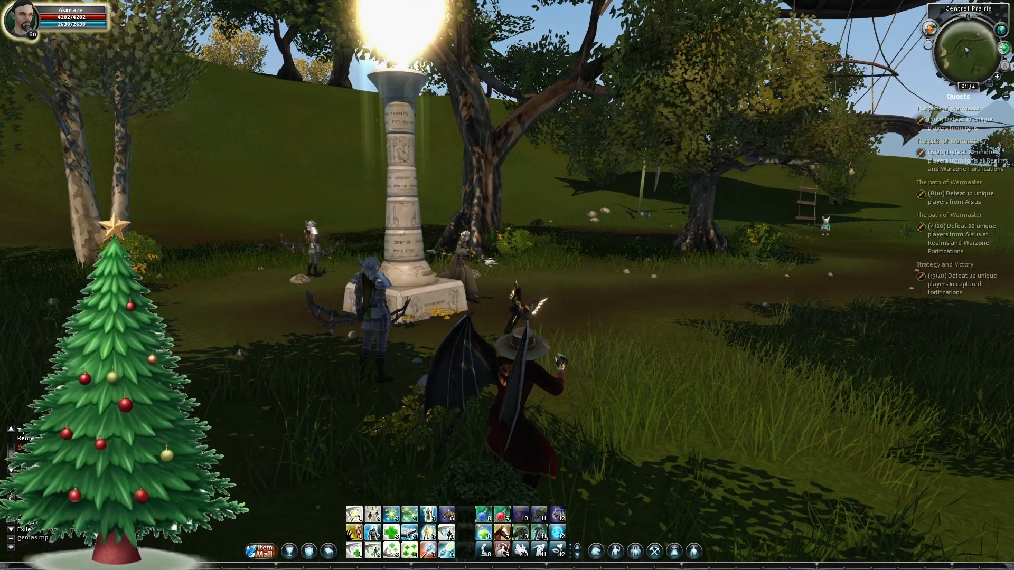
Switch to Overlay Studio, add the RangedHealer overlay to the screen and move it to the lower-right corner, at about X 0.84, Y 0.45
key(alt+Tab)
click(697, 292)
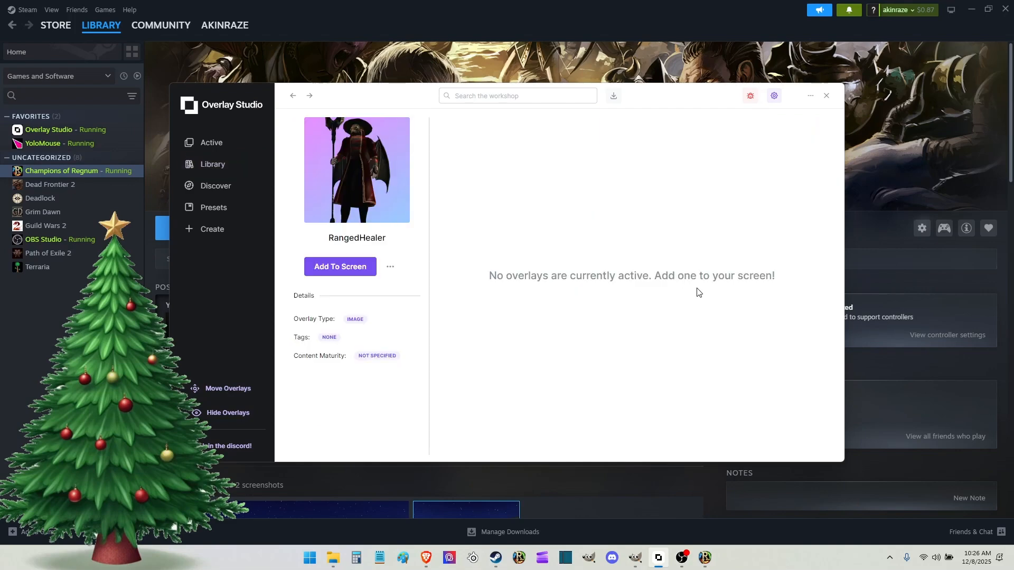
click(337, 271)
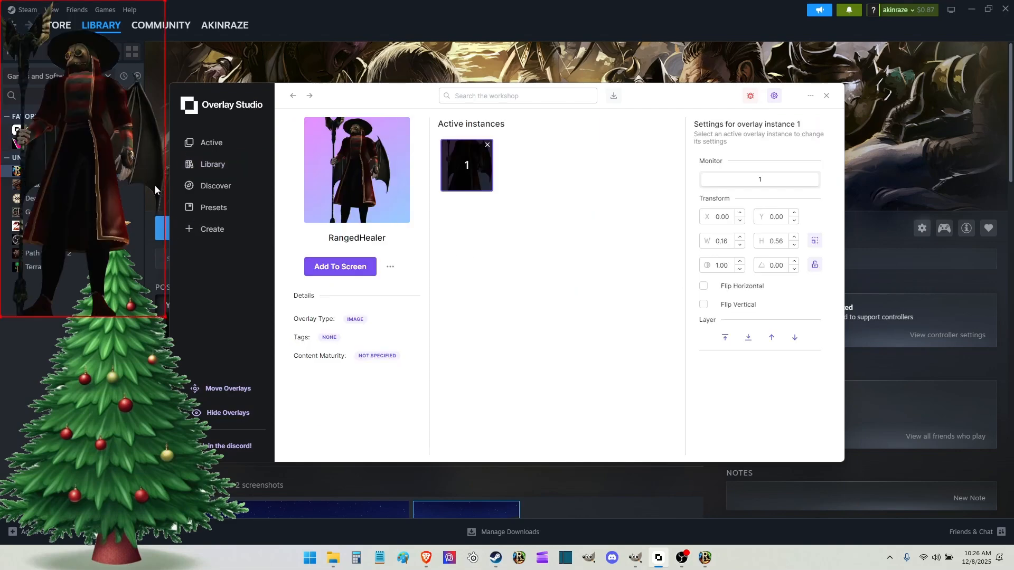
click(225, 394)
drag(95, 180, 935, 418)
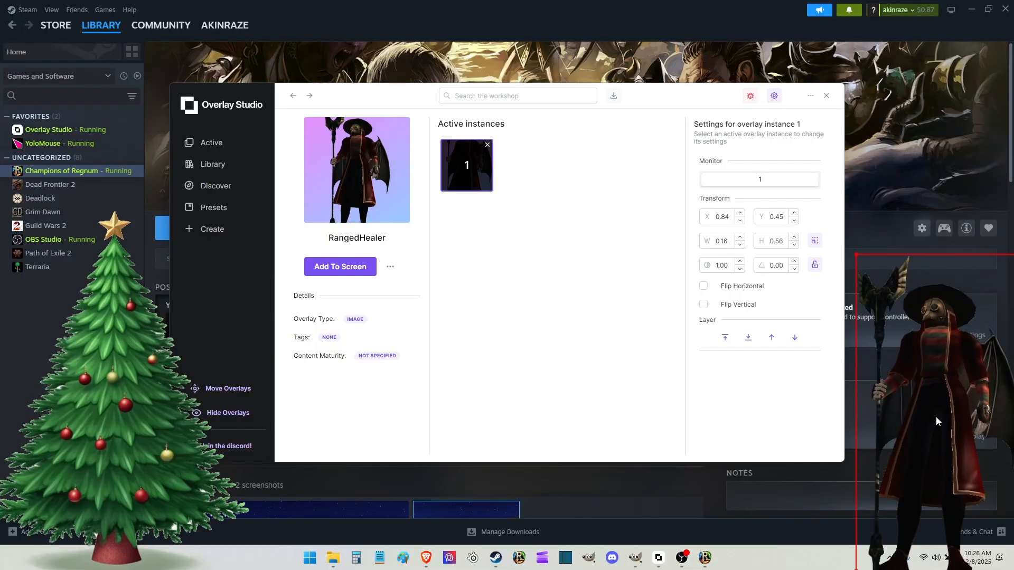
click(218, 164)
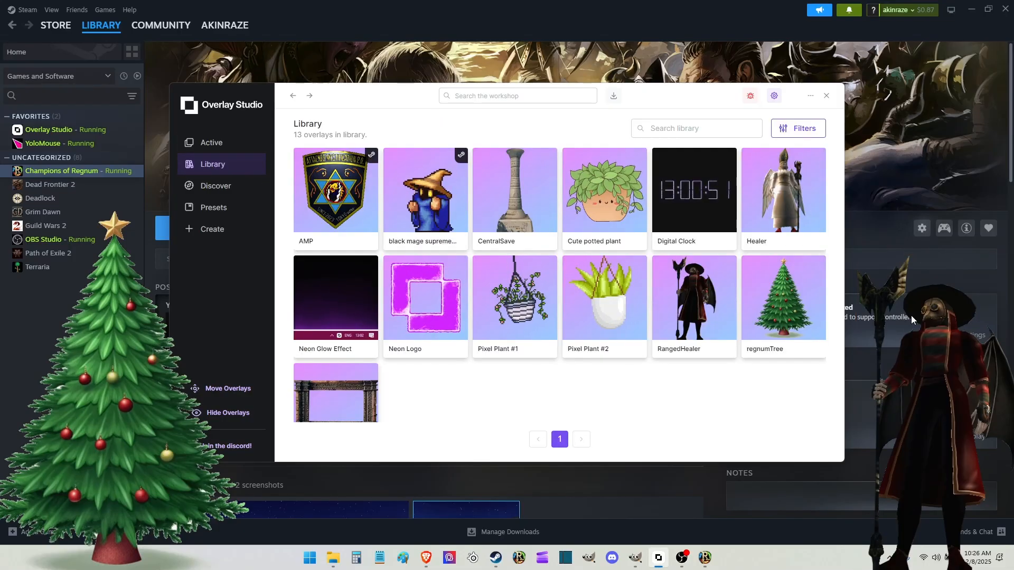
Switch back to Champions of Regnum and run around with the camera turning to view the tree and RangedHealer overlays in game
key(alt+Tab)
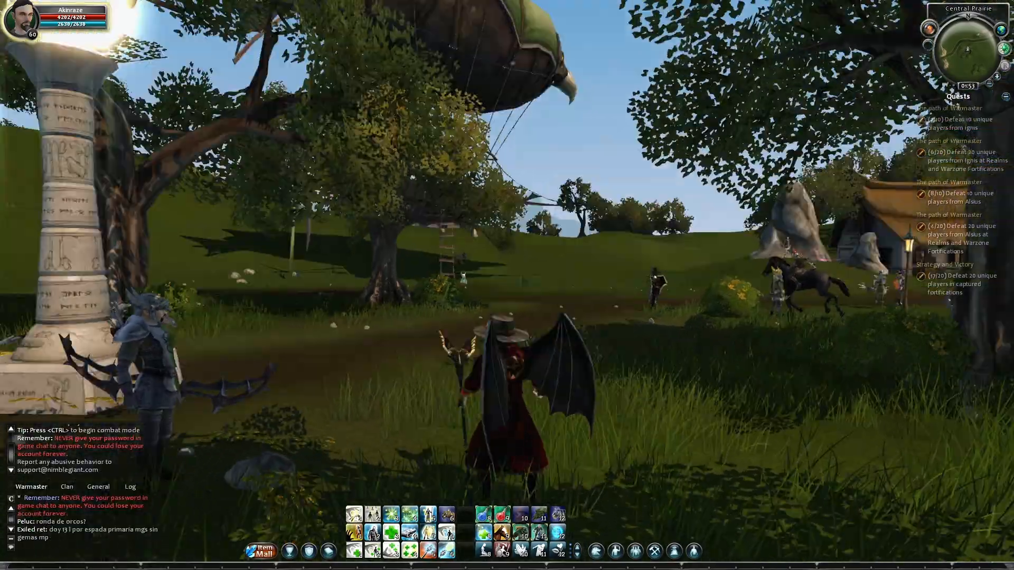
key(d)
drag(558, 268, 475, 268)
key(w)
drag(571, 269, 739, 268)
drag(595, 282, 595, 232)
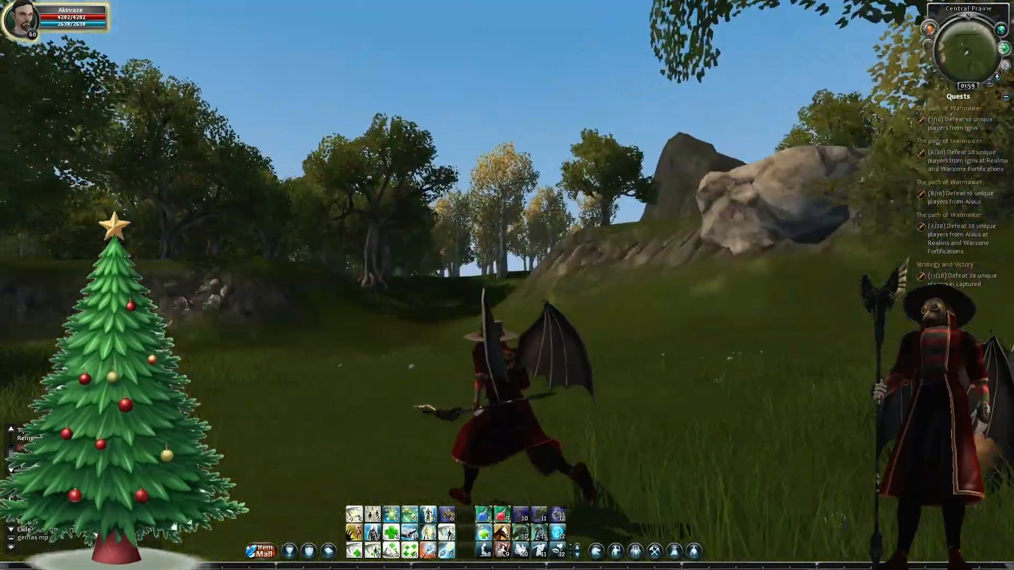
drag(595, 281, 559, 317)
key(w)
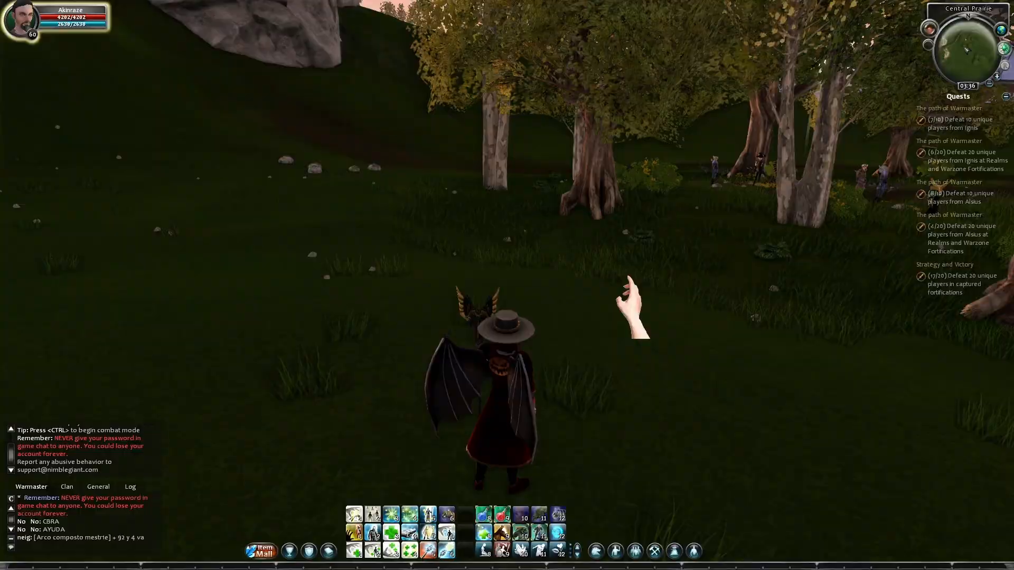
Switch to Overlay Studio and add the TestFrame overlay from the library to the screen
key(alt+Tab)
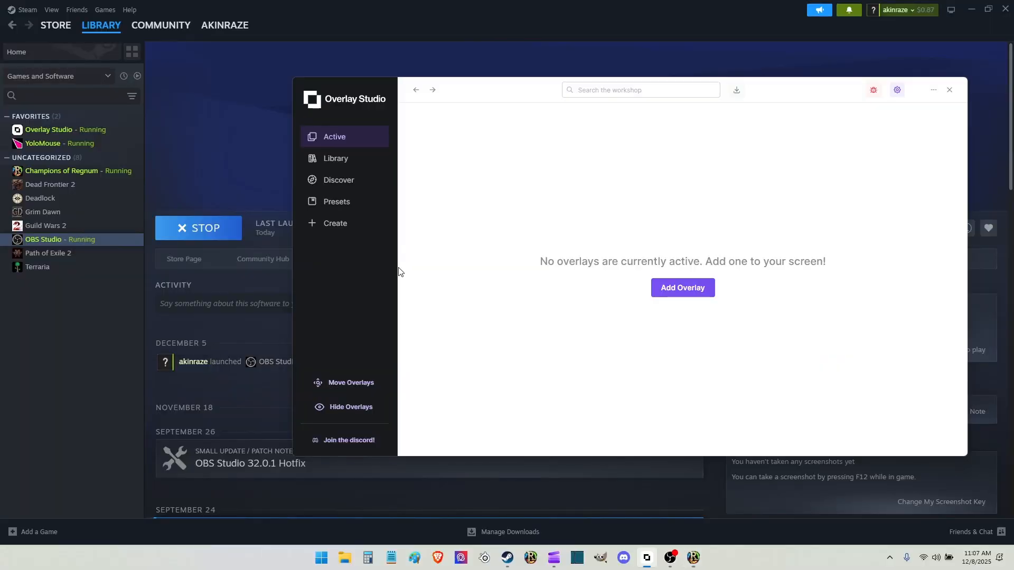
click(346, 161)
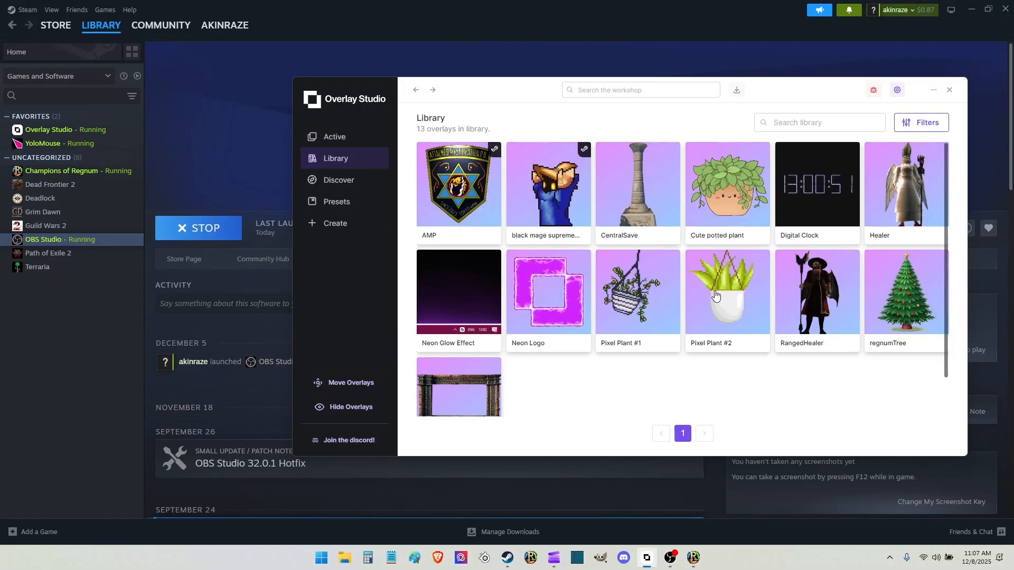
click(486, 390)
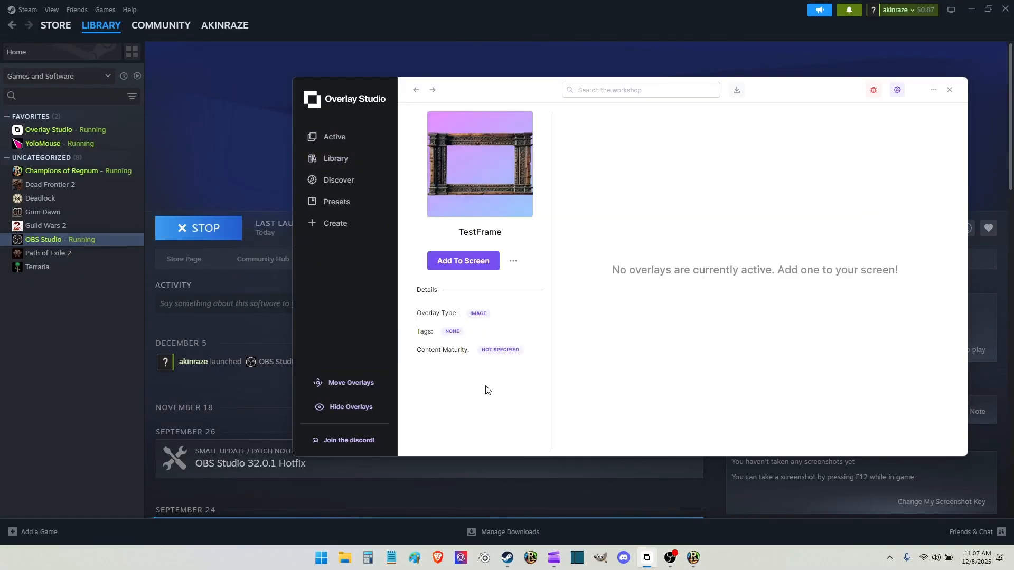
click(453, 264)
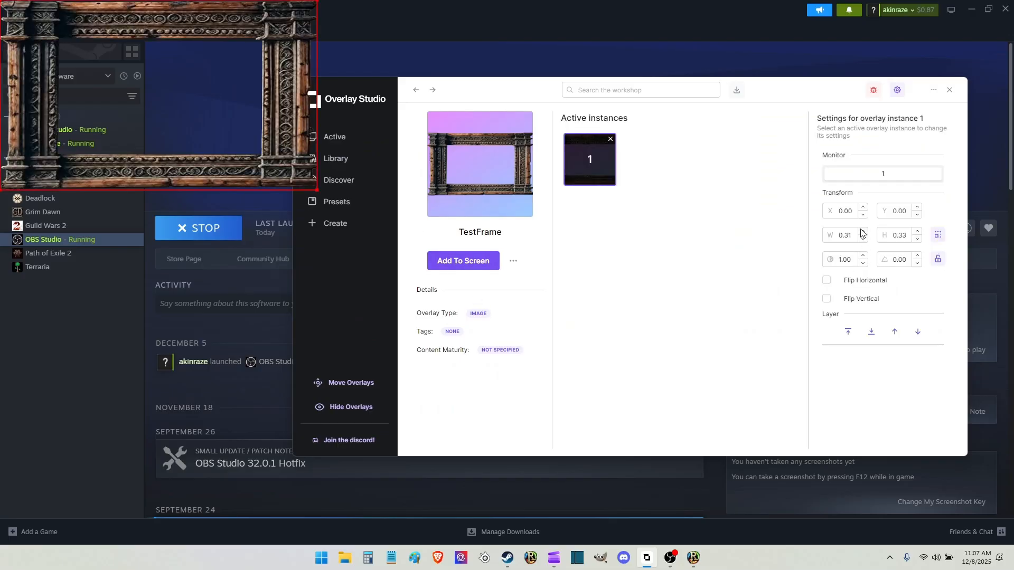
Enlarge the TestFrame overlay to a width of 1.08, and toggle the overlays off and on again
drag(861, 232, 862, 235)
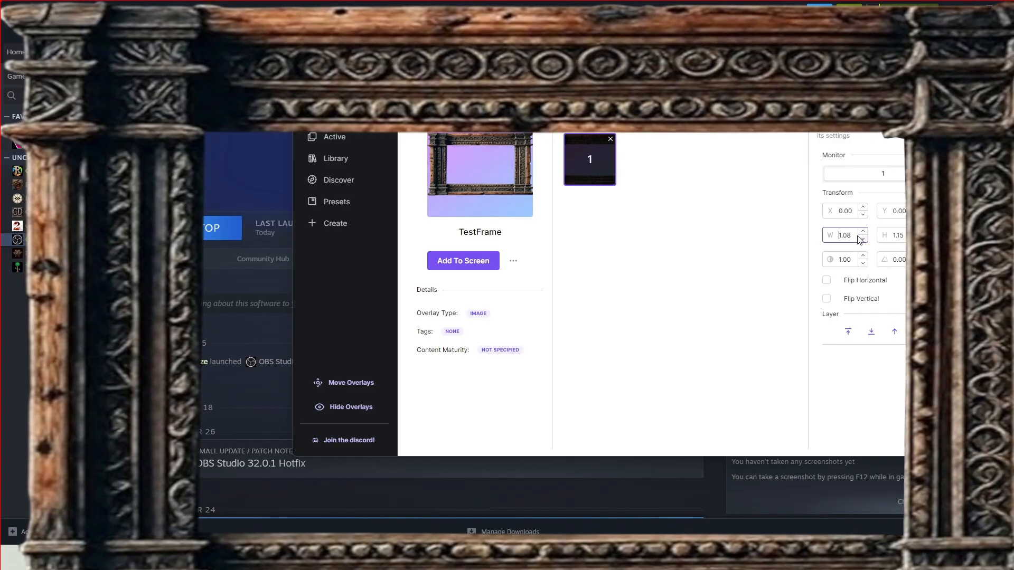
key(ctrl+h)
key(ctrl+h)
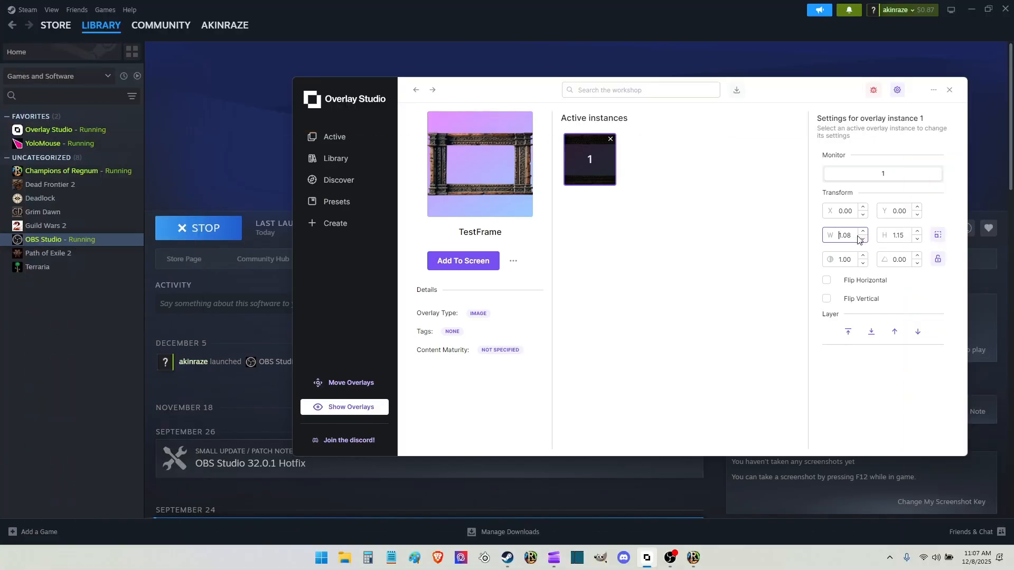
key(ctrl+h)
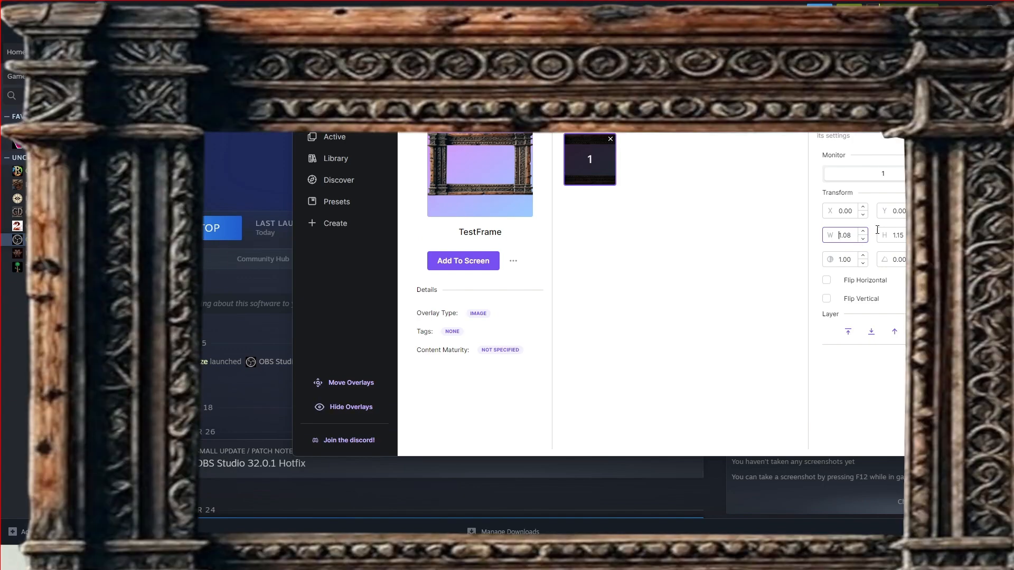
Enlarge the TestFrame overlay to a width of 1.18 and move it to about X -0.05, Y -0.11
click(863, 233)
click(863, 232)
click(863, 233)
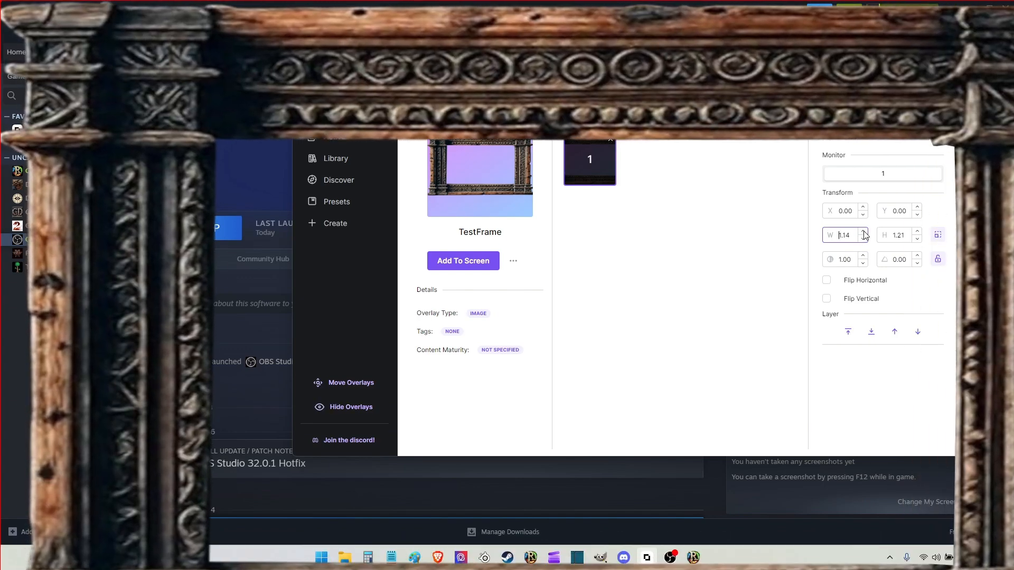
click(863, 233)
click(863, 232)
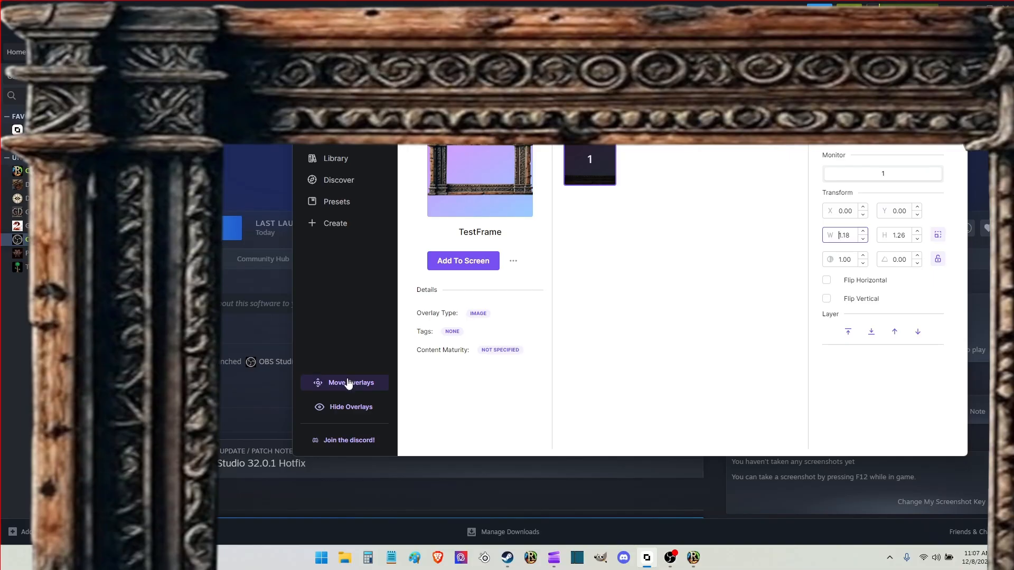
click(348, 382)
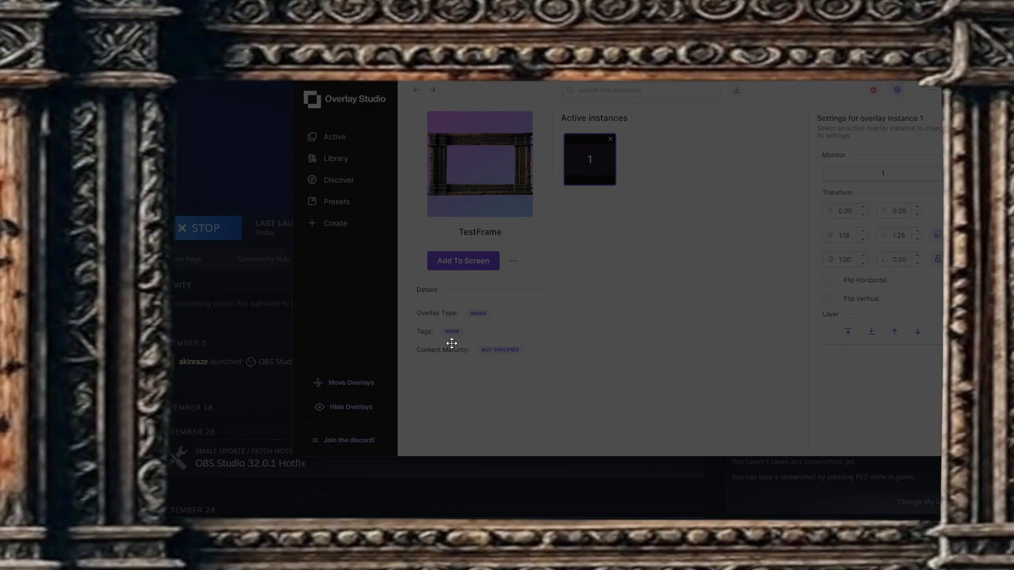
key(Escape)
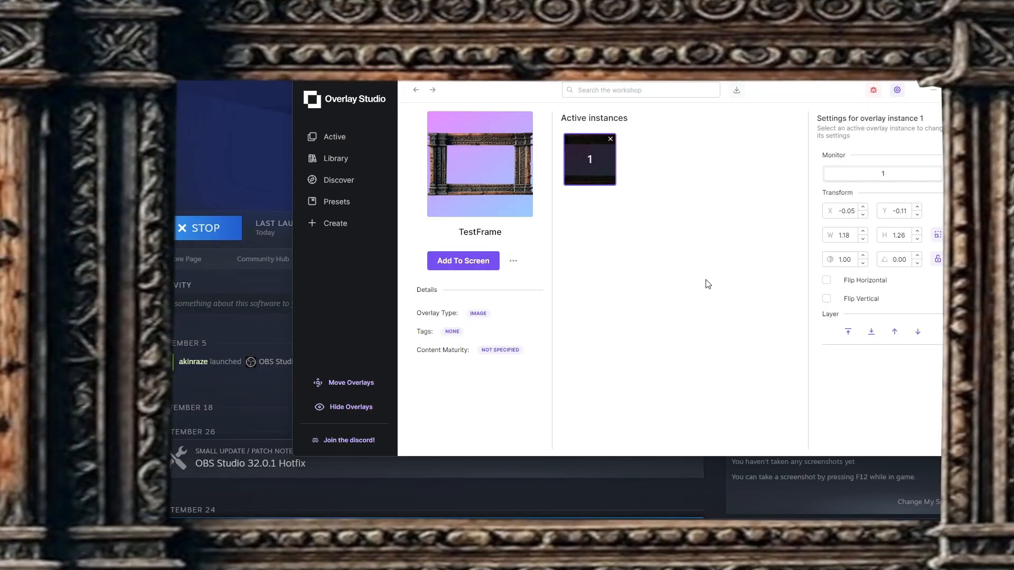
Enlarge the TestFrame overlay to a width of 1.33 and move it to about X -0.17, Y -0.22
click(865, 230)
click(864, 230)
click(865, 230)
click(864, 231)
click(864, 231)
click(864, 231)
click(864, 231)
click(863, 231)
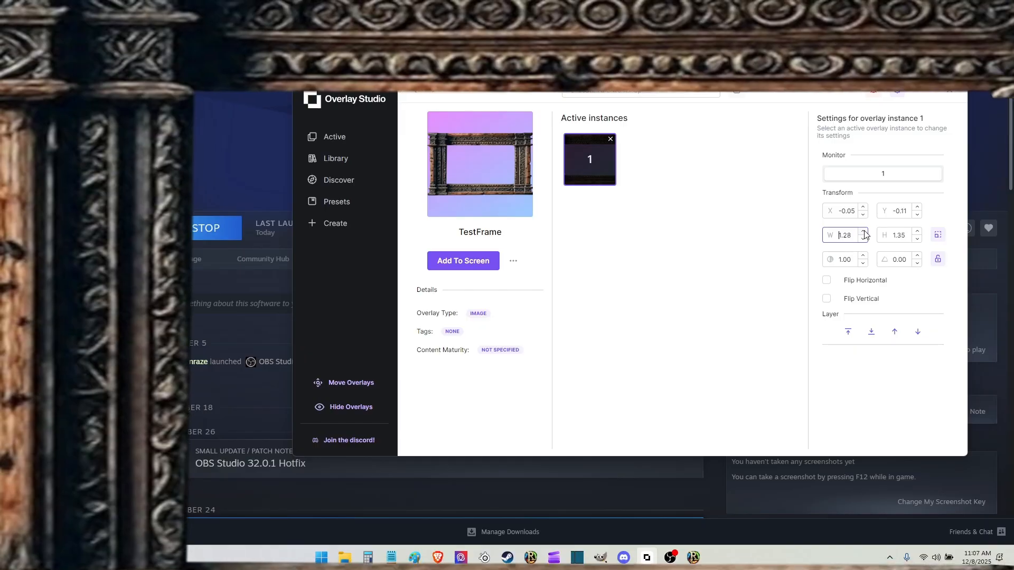
click(865, 231)
click(864, 232)
click(865, 232)
click(864, 232)
click(865, 232)
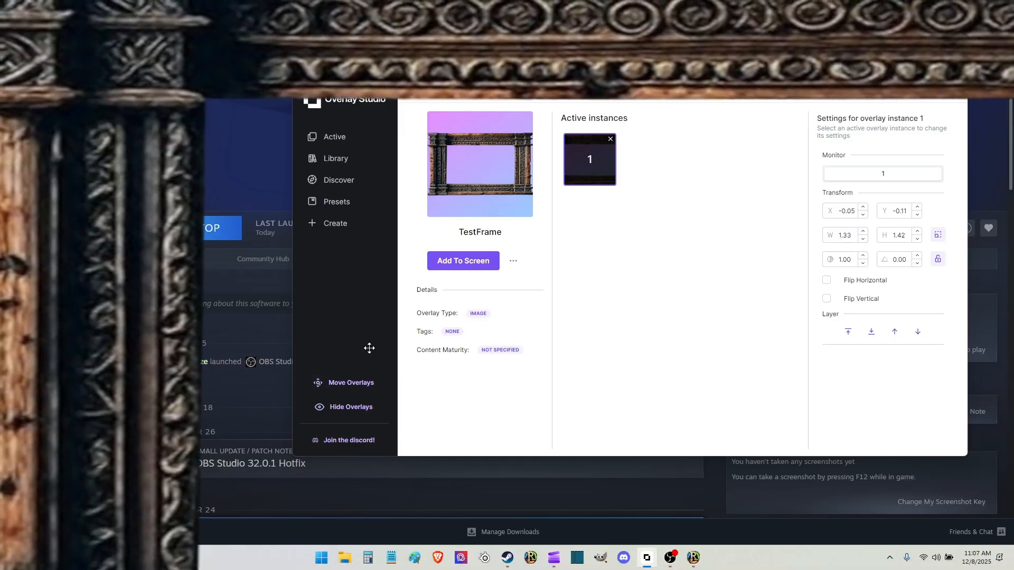
drag(502, 324, 377, 265)
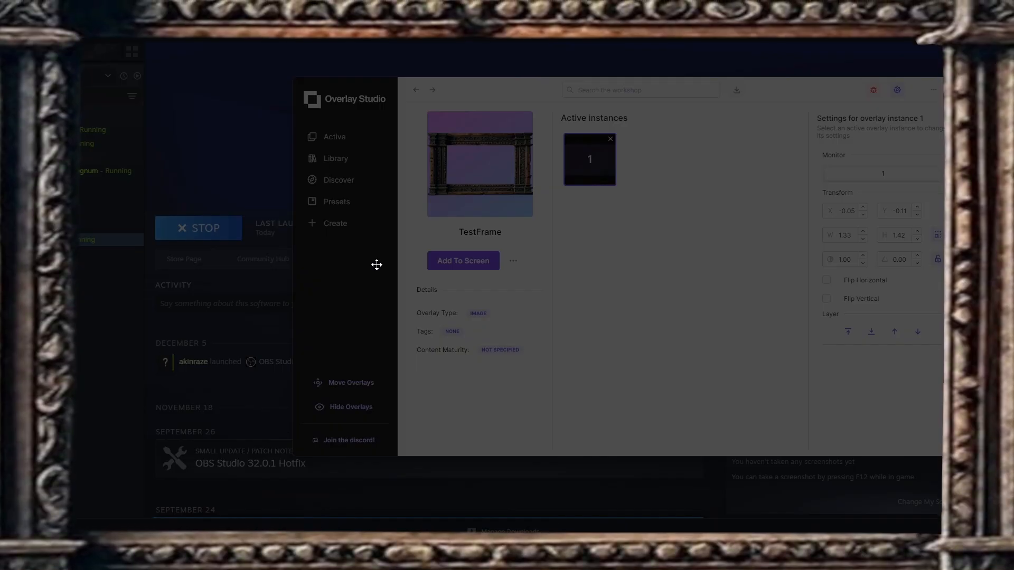
key(Escape)
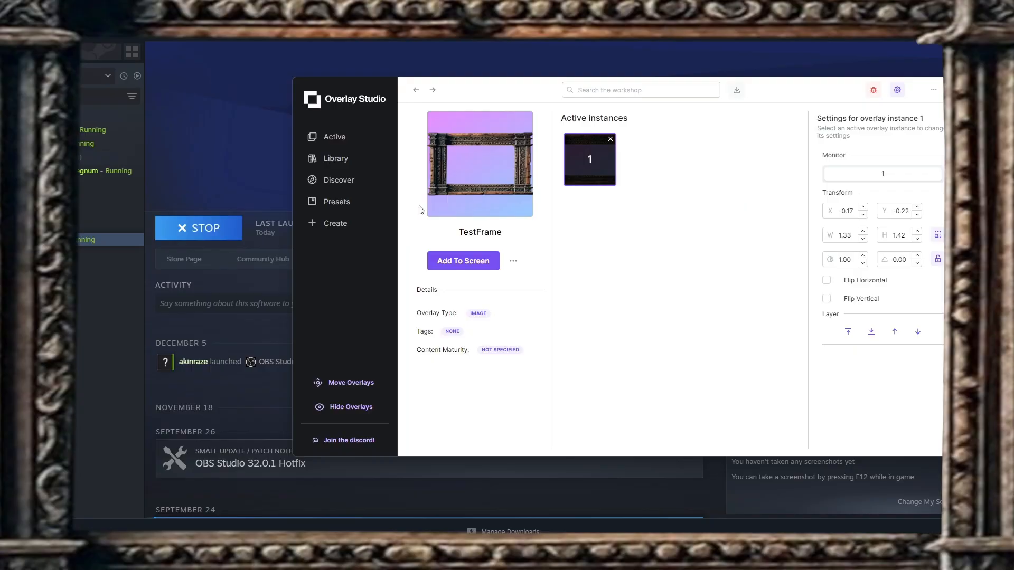
Add the Healer overlay from the library to the screen and move it to about X 0.03, Y 0.38
click(355, 166)
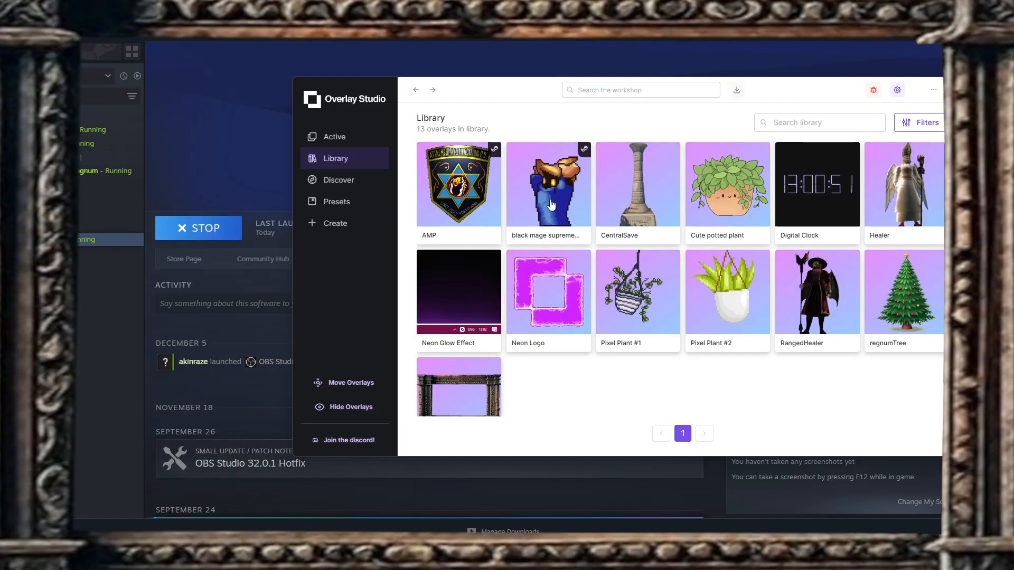
click(923, 190)
click(464, 261)
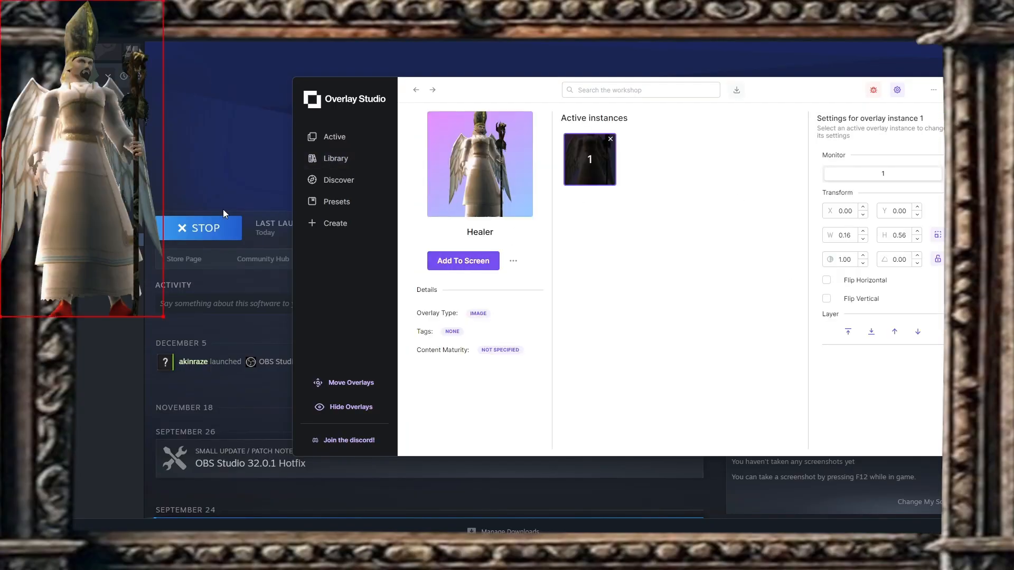
mouse_move(114, 244)
mouse_down()
mouse_move(142, 359)
mouse_move(141, 457)
mouse_up()
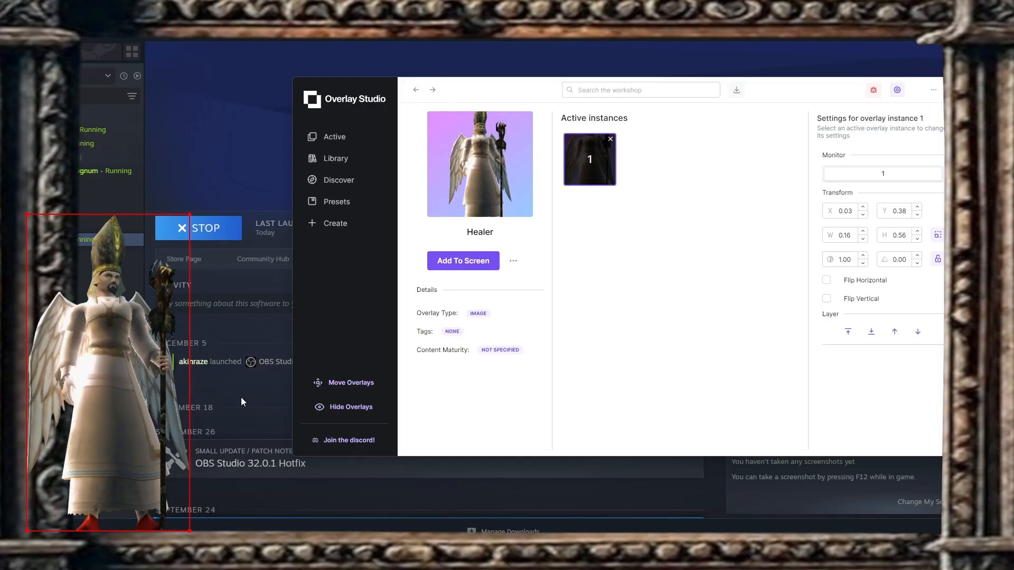
Add the RangedHealer overlay from the library to the screen and move it to about X 0.81, Y 0.38
click(336, 159)
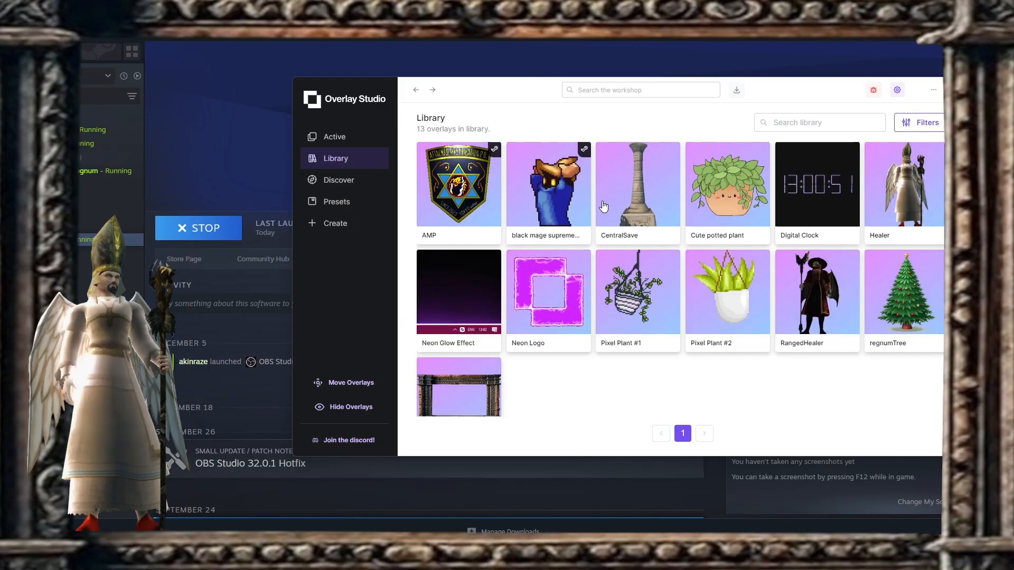
click(816, 282)
click(439, 262)
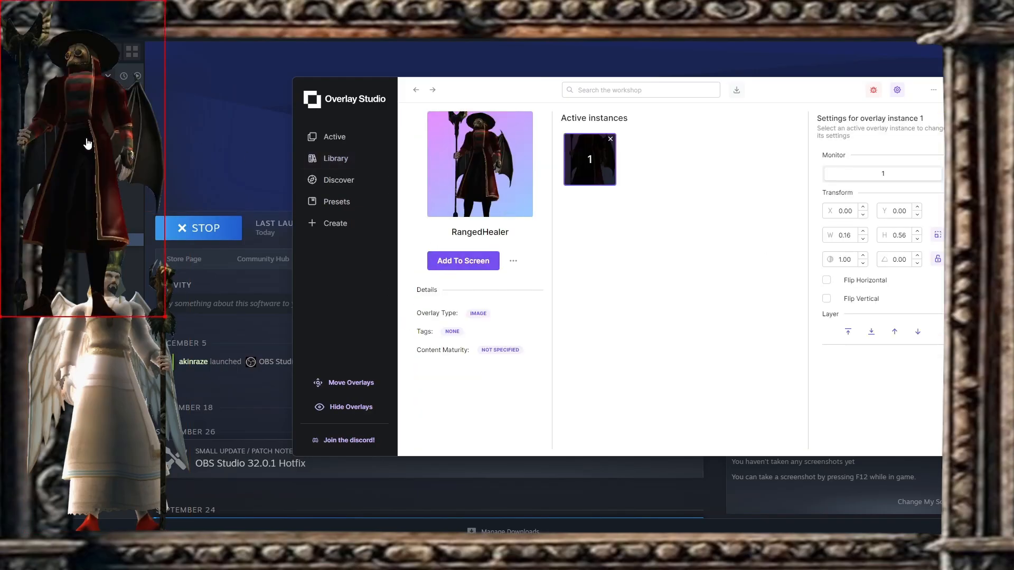
click(366, 386)
drag(93, 183, 914, 396)
key(Escape)
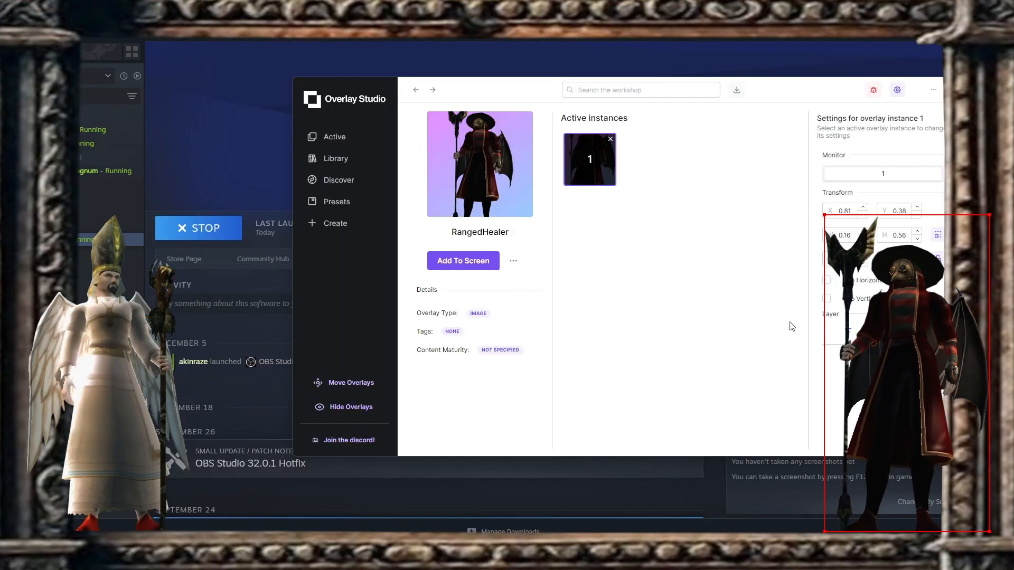
Fine-tune the RangedHealer overlay to a width of 0.16 and a position of about X 0.81, Y 0.39
click(863, 230)
click(863, 230)
click(865, 239)
click(865, 239)
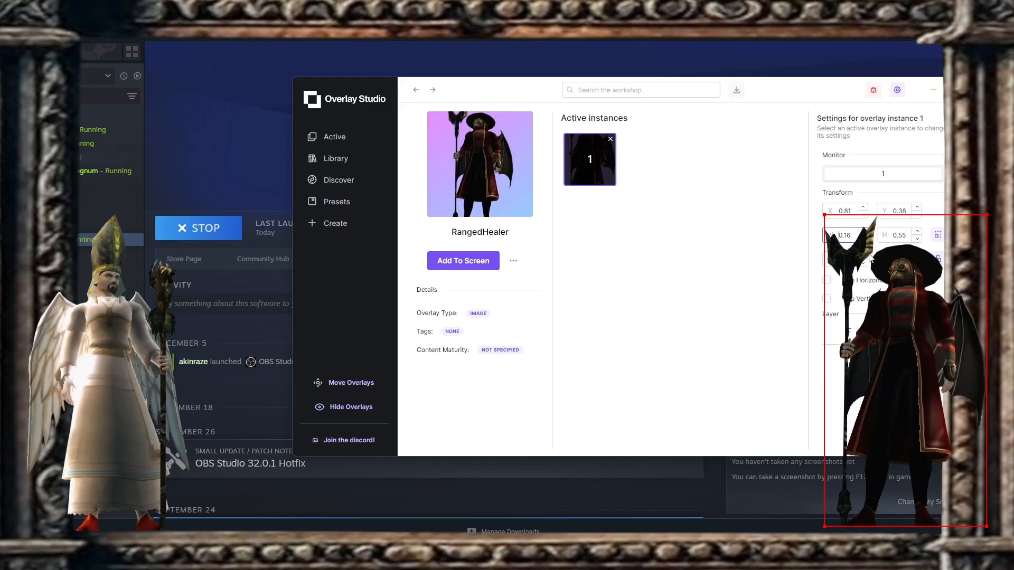
click(863, 233)
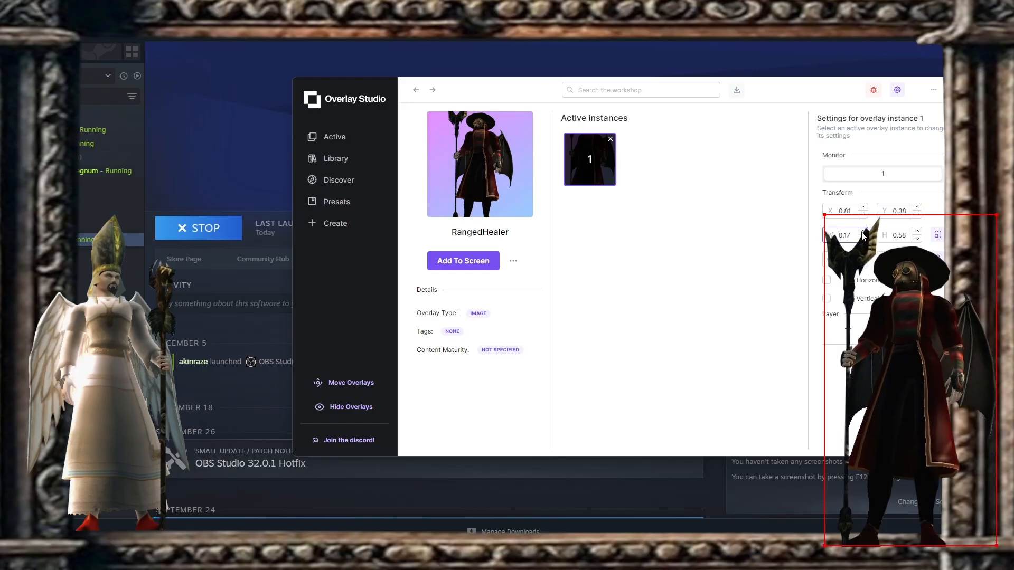
click(346, 383)
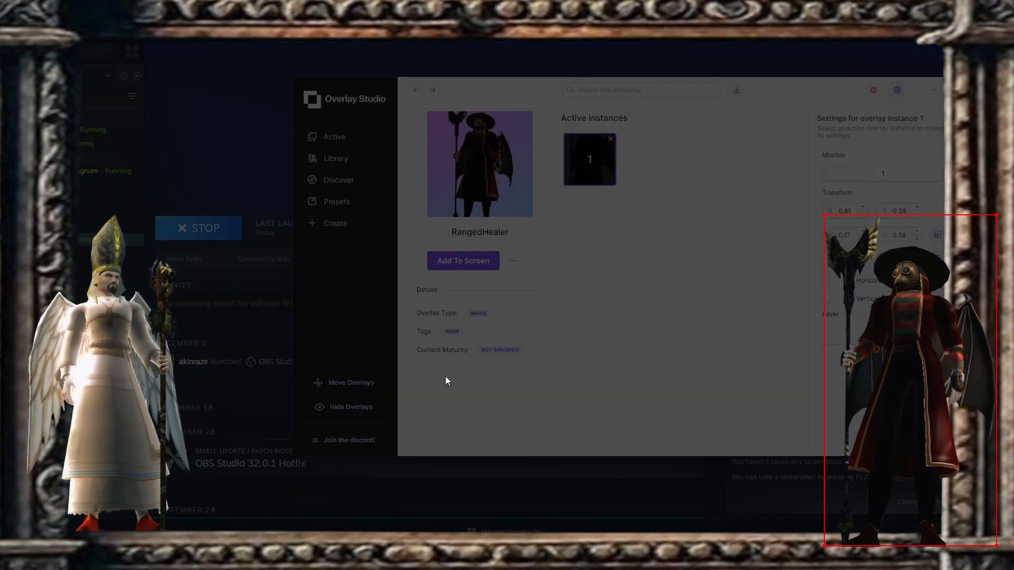
drag(896, 374, 885, 362)
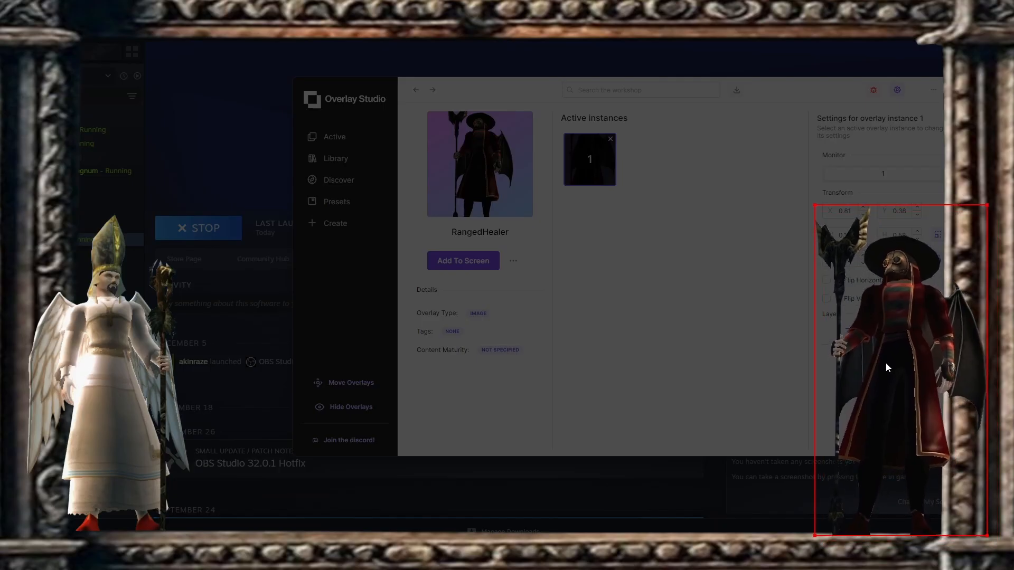
key(Escape)
click(863, 241)
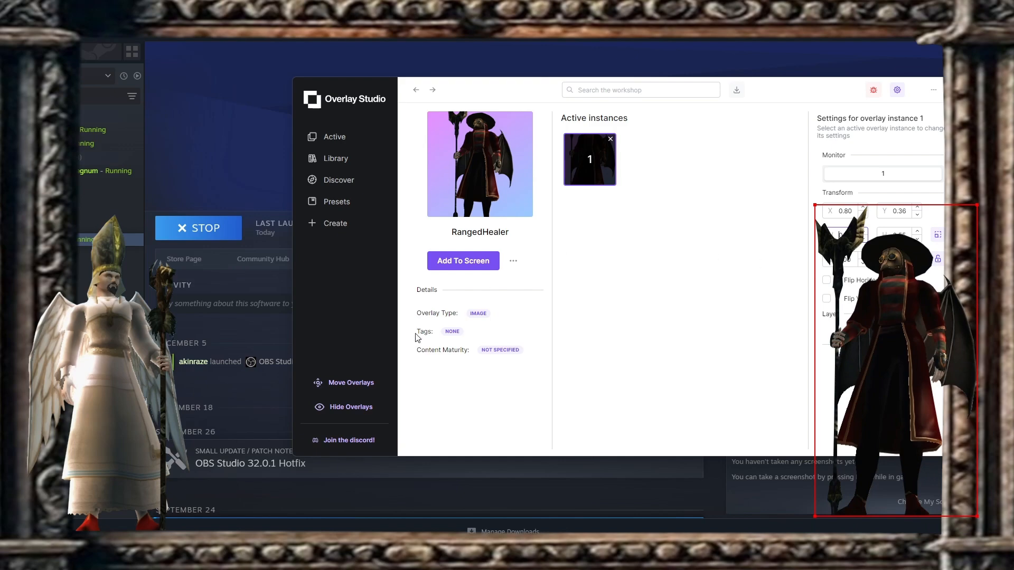
click(341, 391)
drag(861, 353, 887, 364)
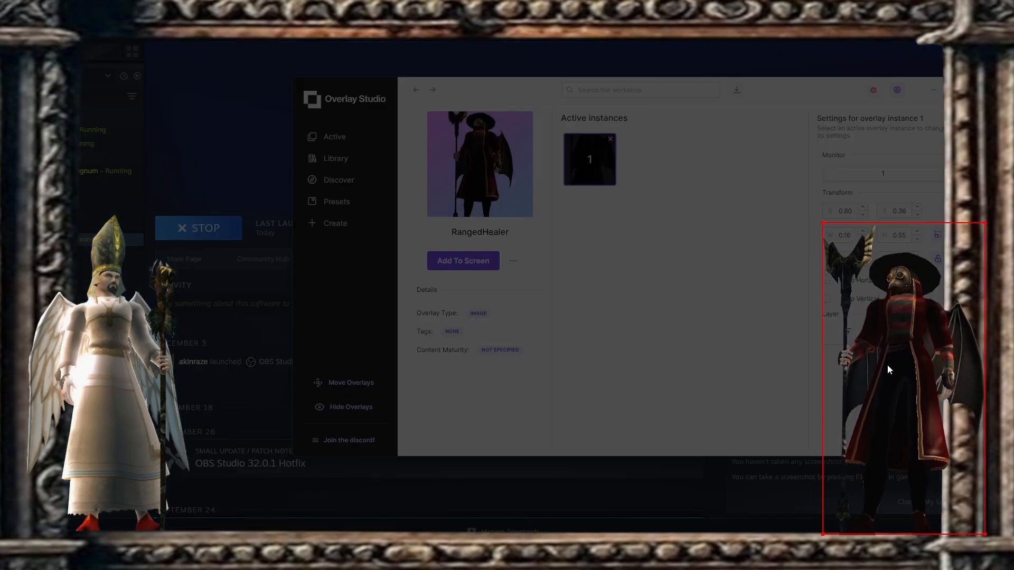
key(Escape)
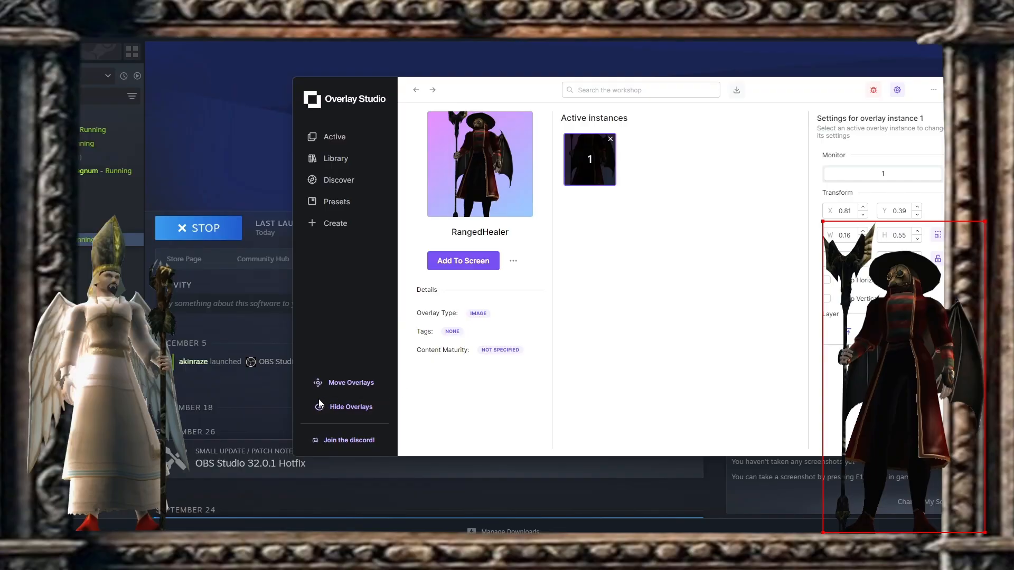
Switch to Champions of Regnum and run through the forest to view the frame, Healer and RangedHealer overlays in game
key(alt+Tab)
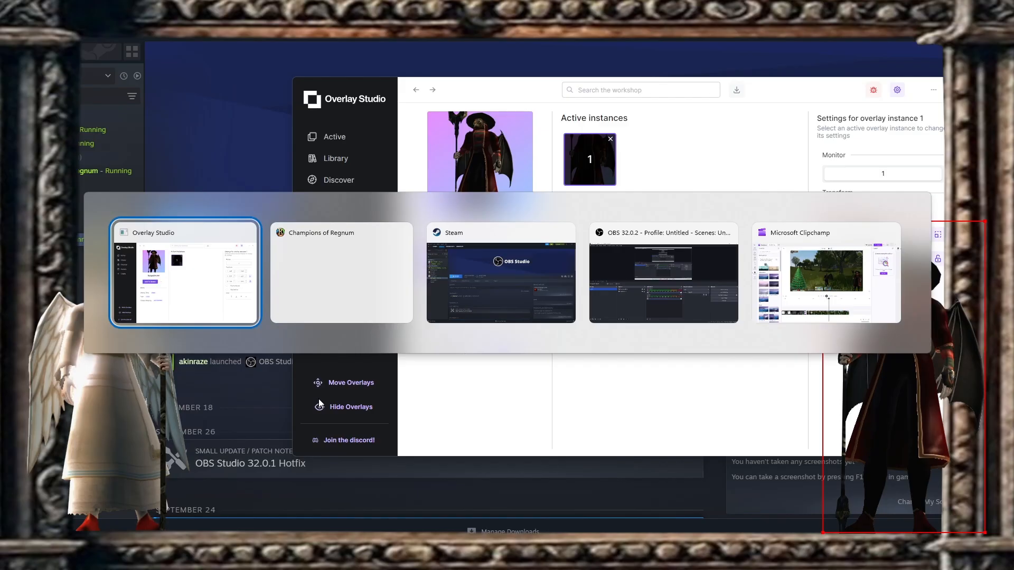
click(306, 275)
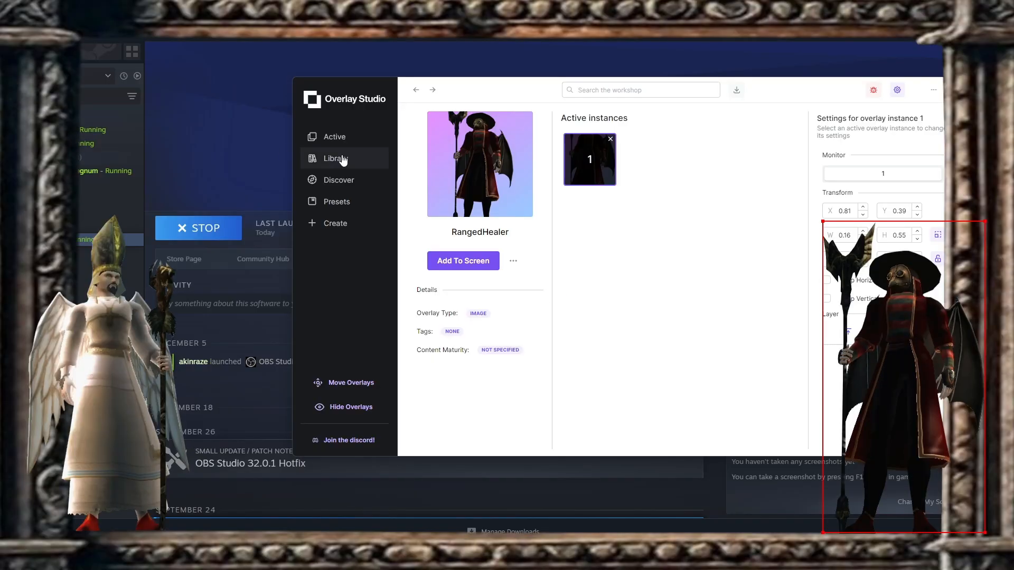
click(338, 159)
key(alt+Tab)
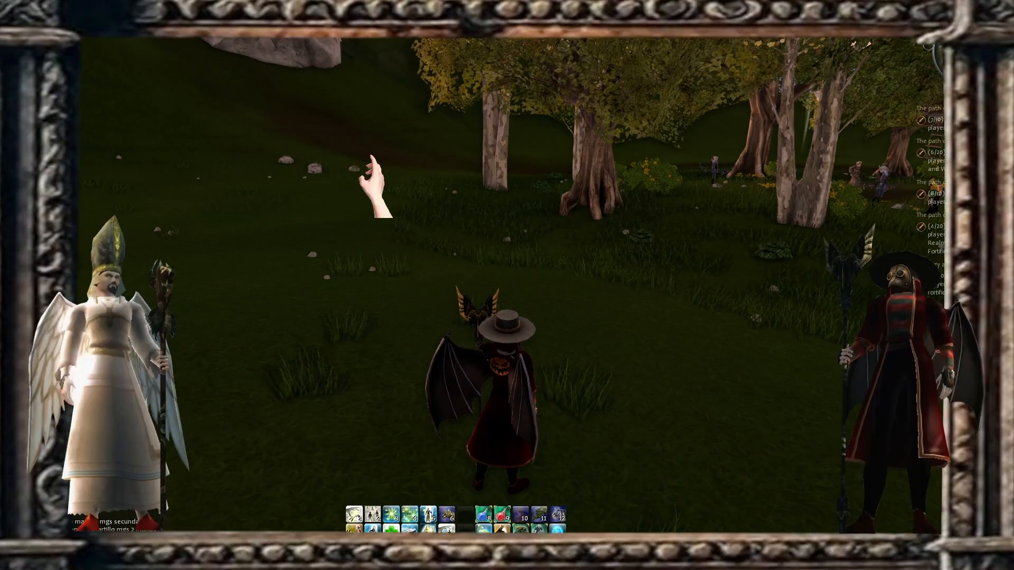
key(w)
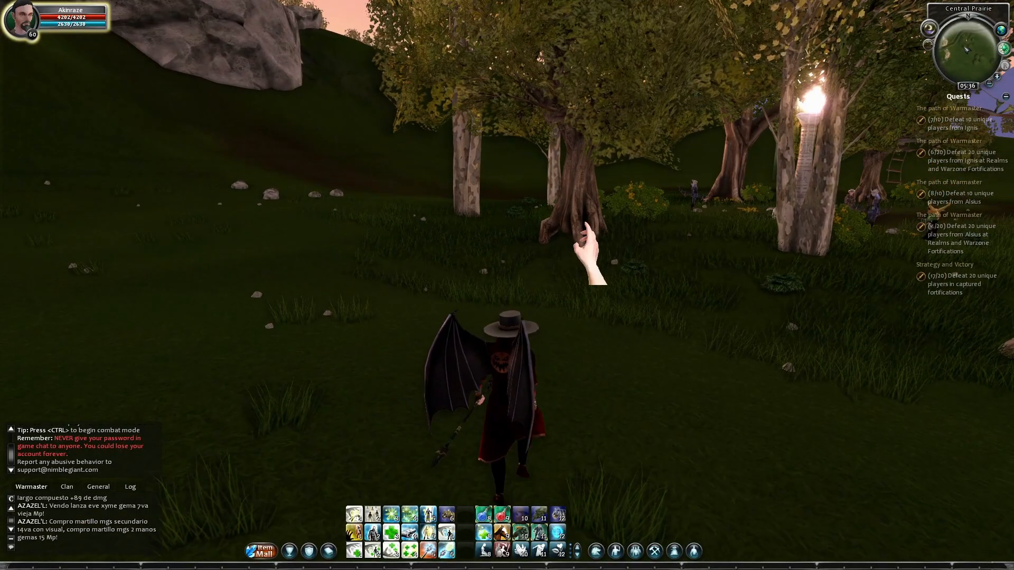
key(w)
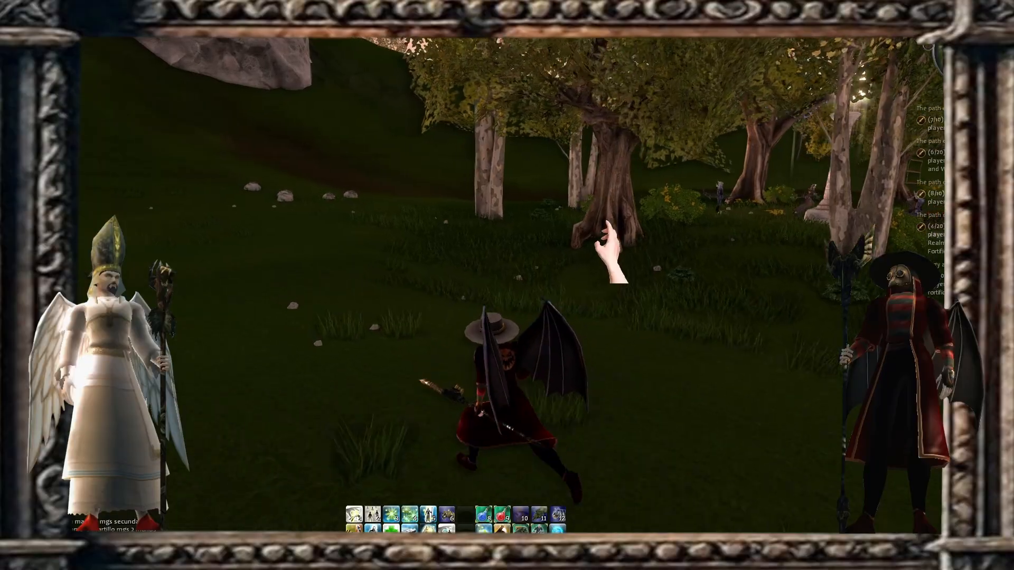
drag(606, 219, 560, 221)
key(w)
key(a)
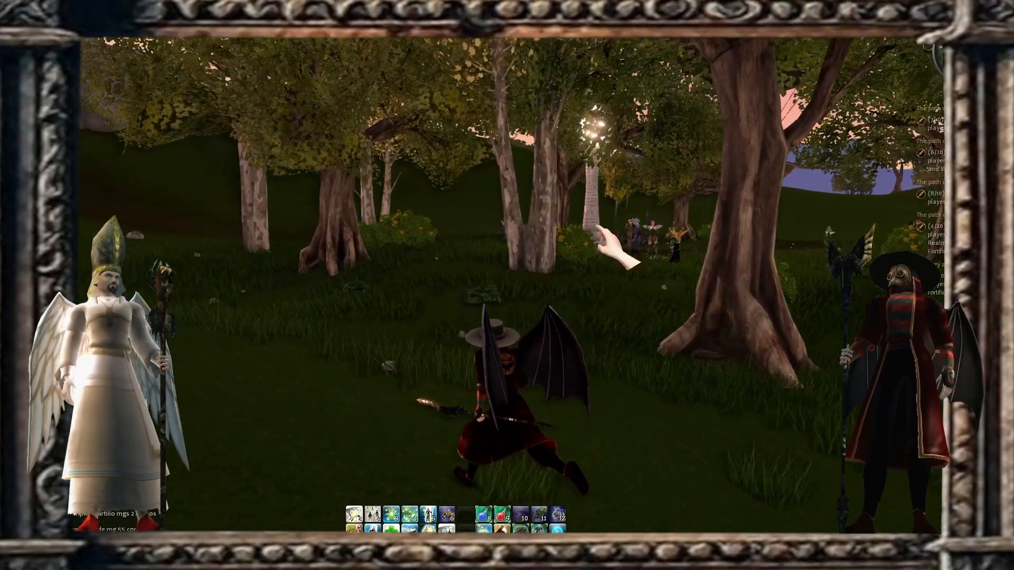
key(w)
key(a)
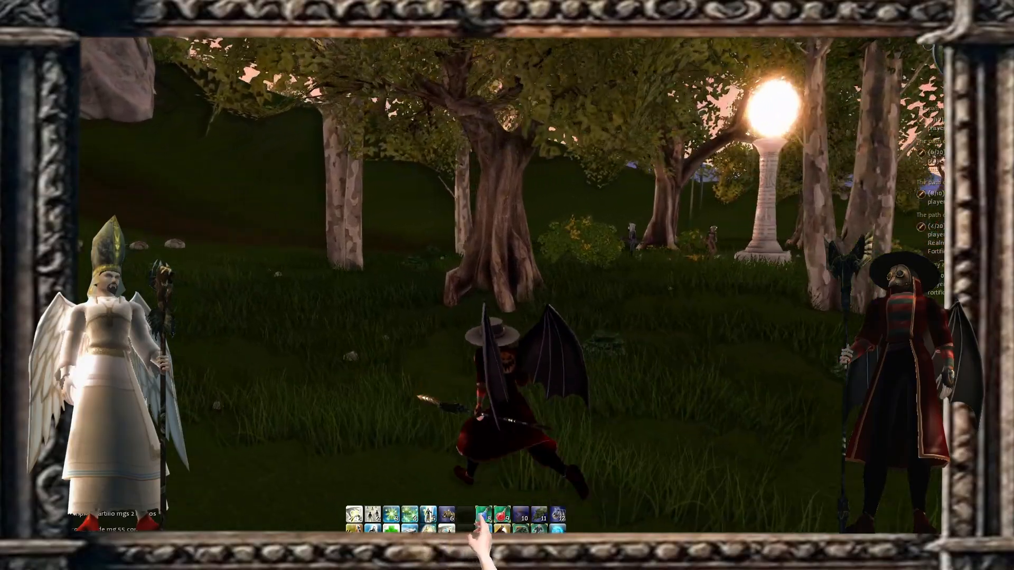
mouse_move(488, 399)
mouse_down()
mouse_move(475, 398)
mouse_move(481, 392)
mouse_up()
key(w)
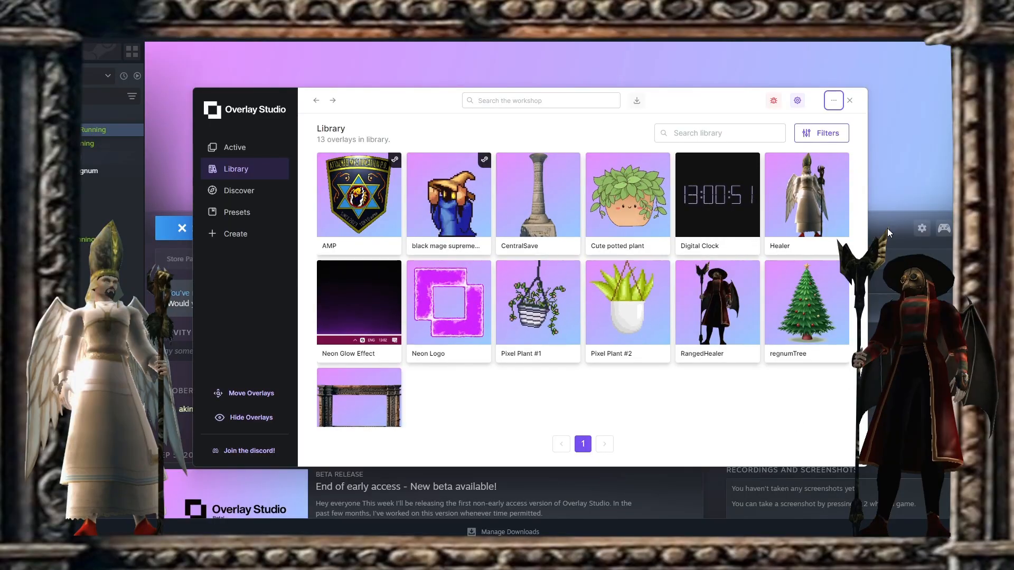
Minimize Overlay Studio, hide the overlays and minimize Steam to clear the desktop
click(834, 100)
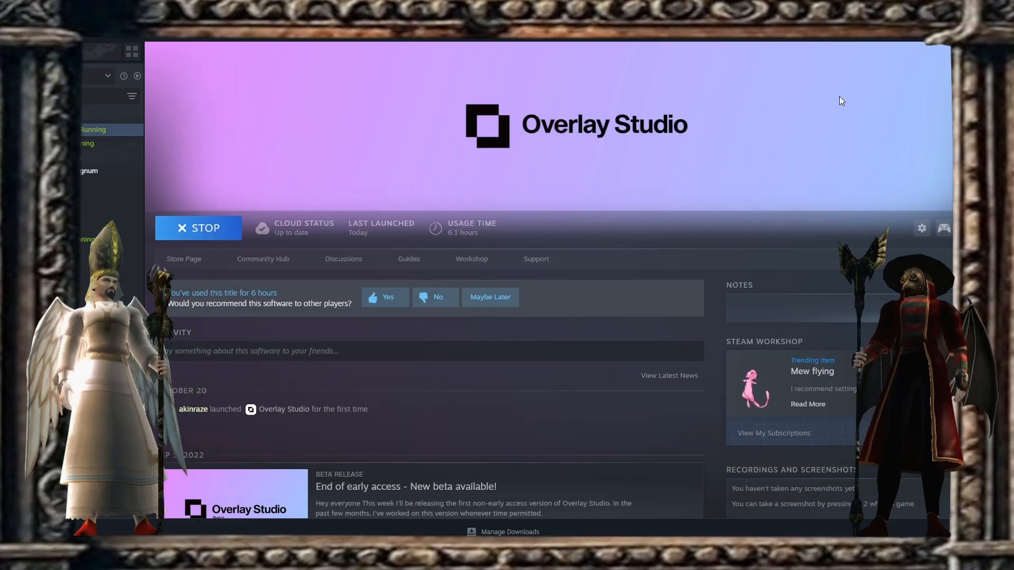
key(ctrl+shift+o)
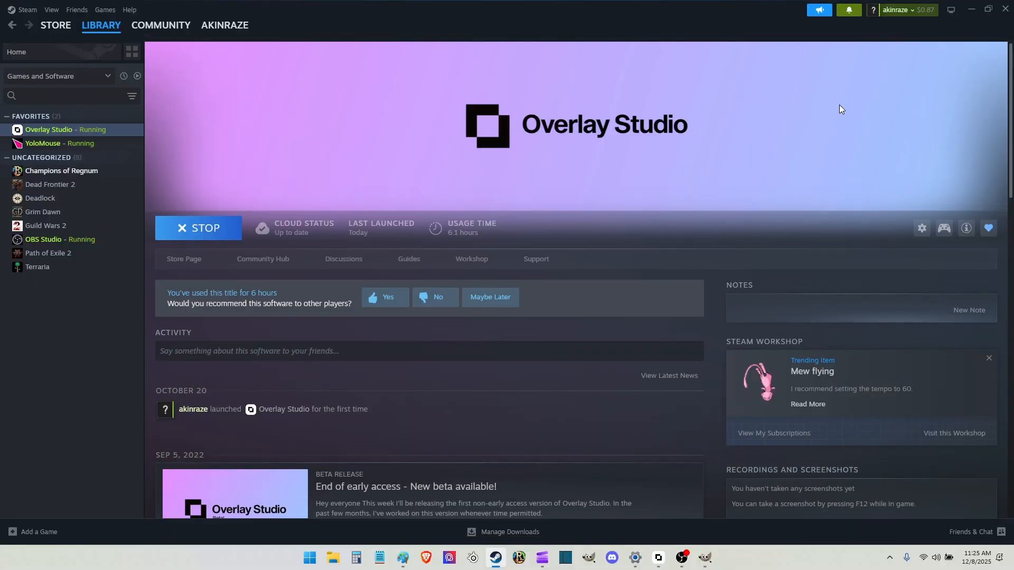
click(971, 9)
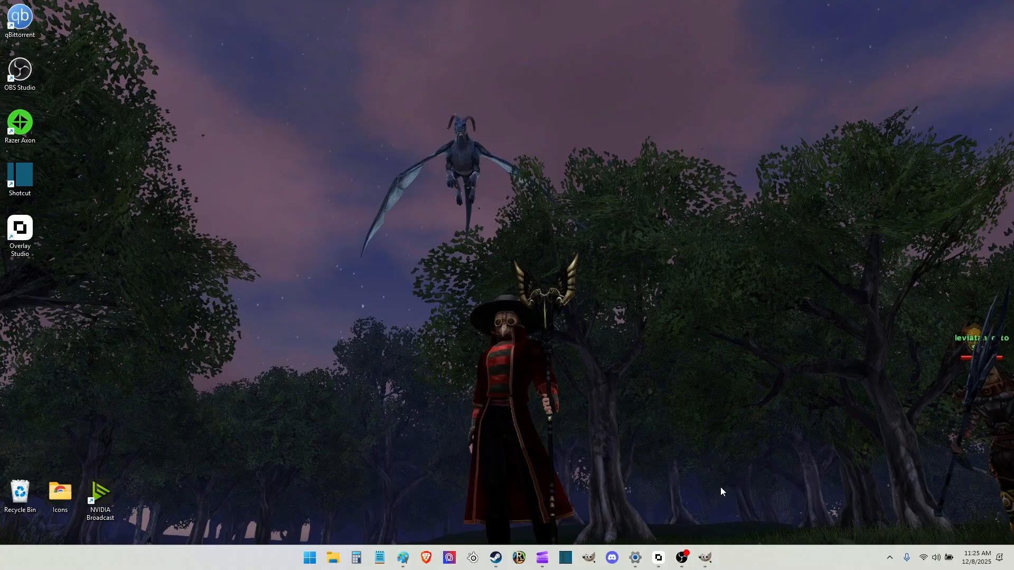
Switch to Windows Settings, change the desktop background to the solid color Gold, and minimize Settings
click(635, 558)
click(787, 185)
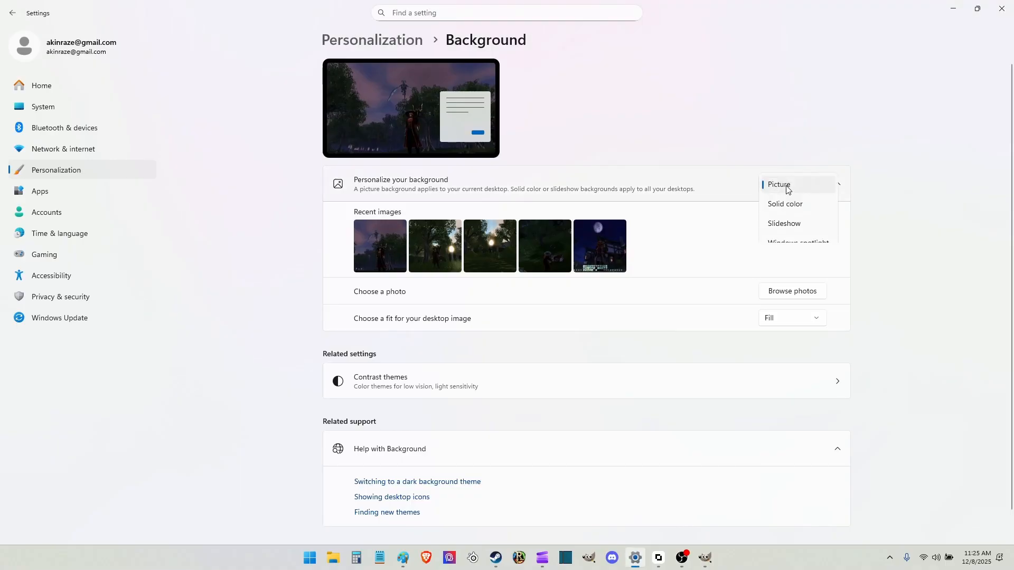
click(792, 205)
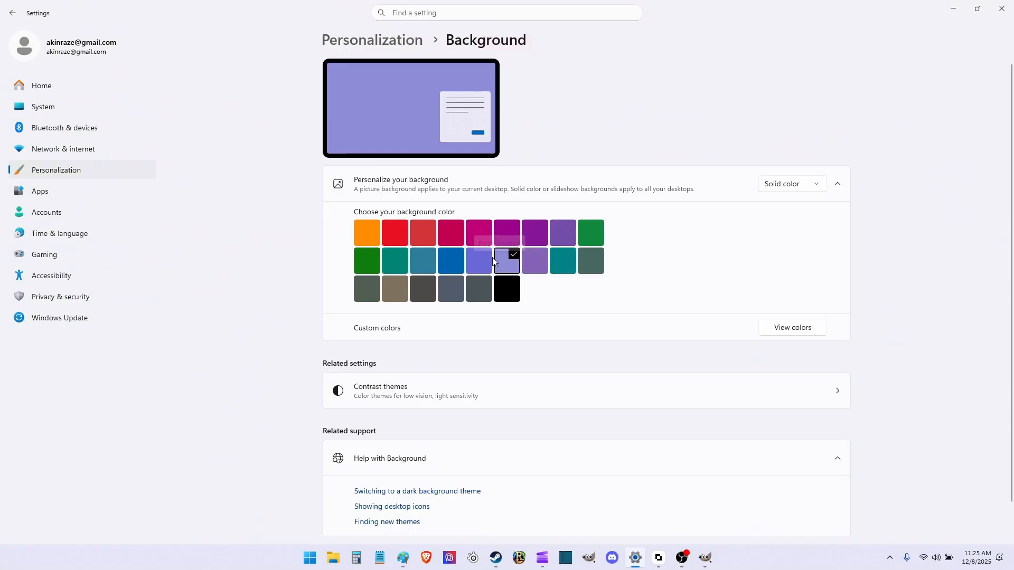
click(367, 231)
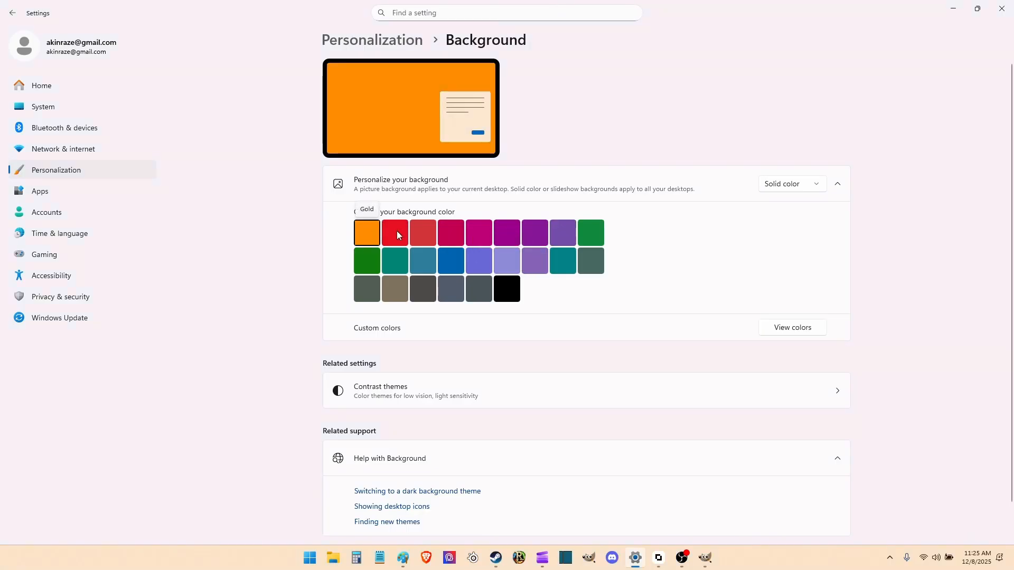
click(953, 11)
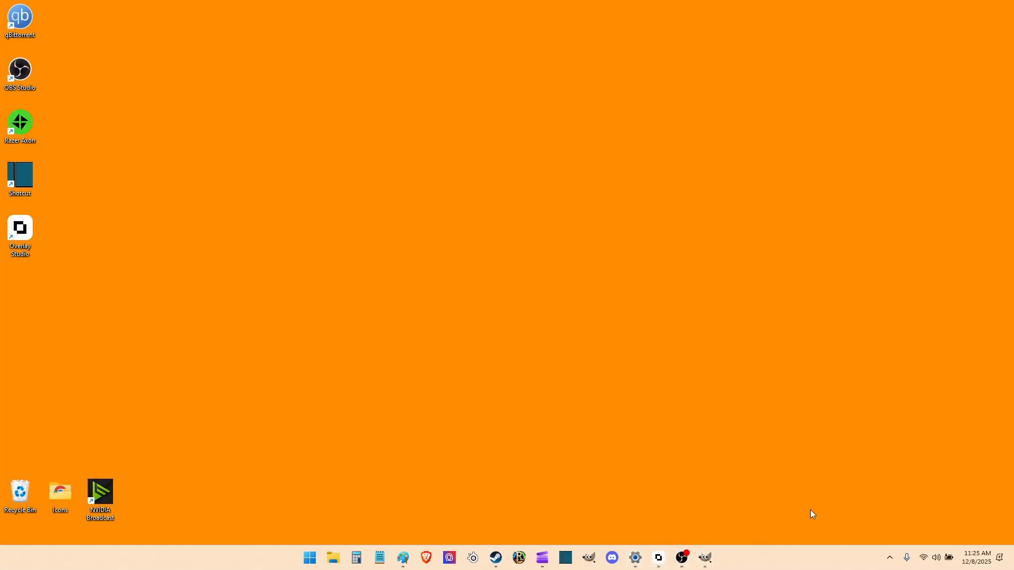
Show the overlays over the plain desktop and take a snip of the entire screen
key(ctrl+shift+o)
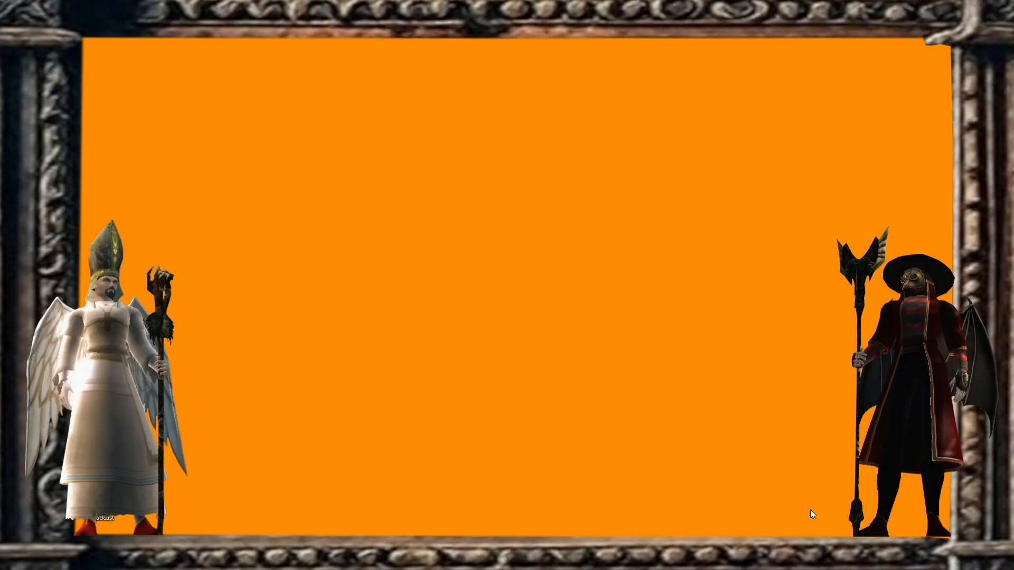
key(super+shift+s)
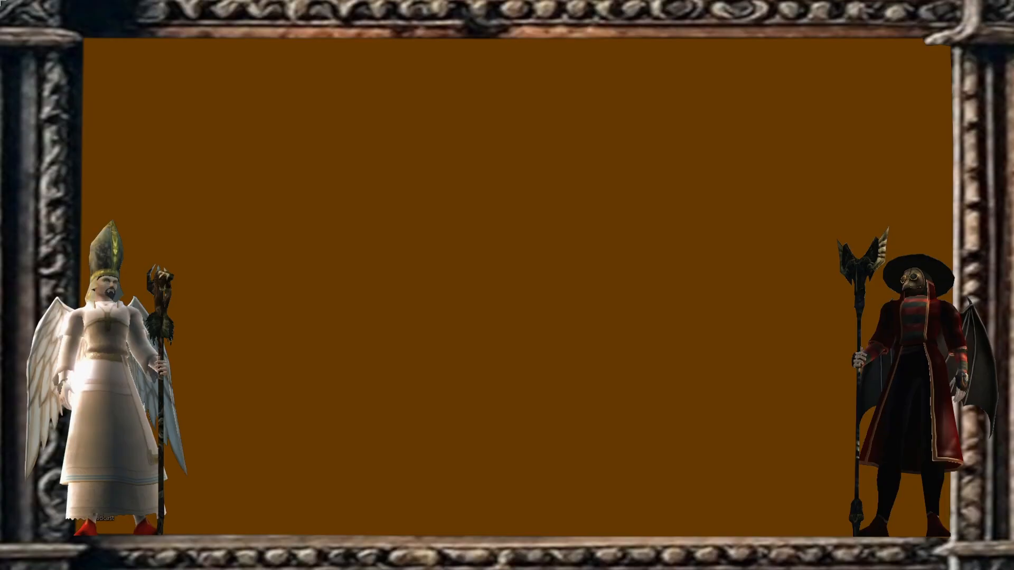
drag(0, 0, 1013, 569)
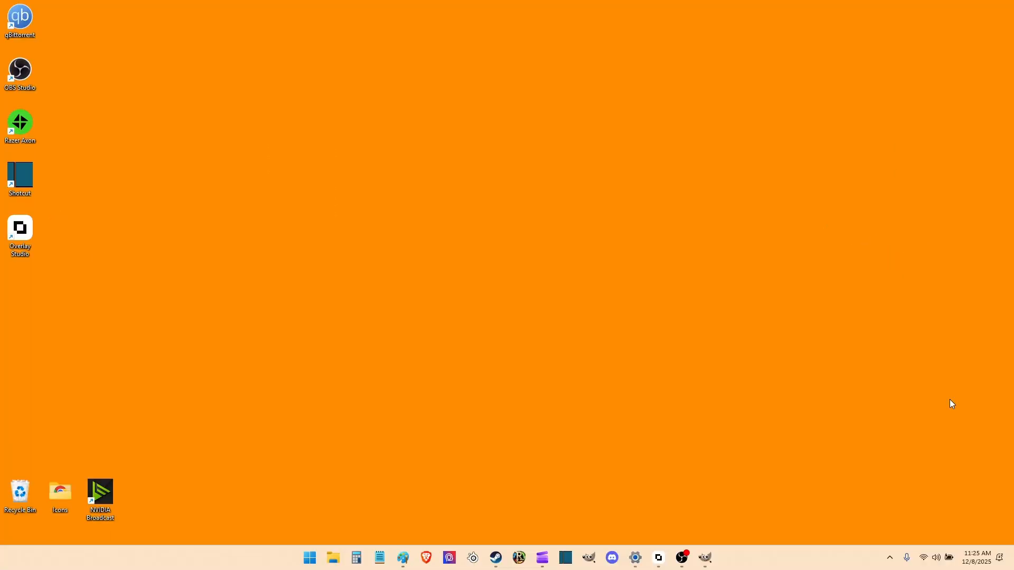
Switch to GIMP and paste the screen snip as a new image
click(706, 558)
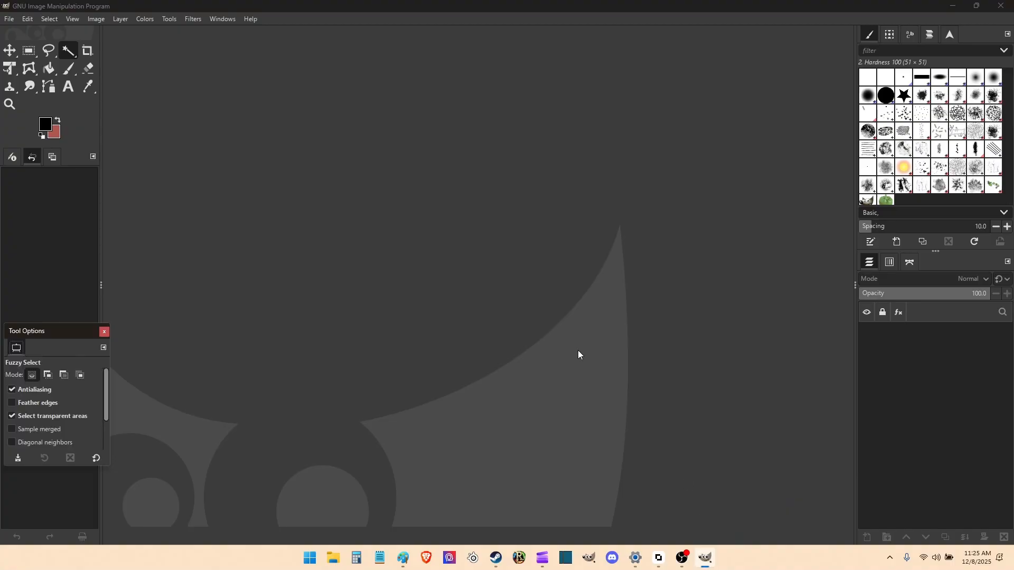
click(26, 20)
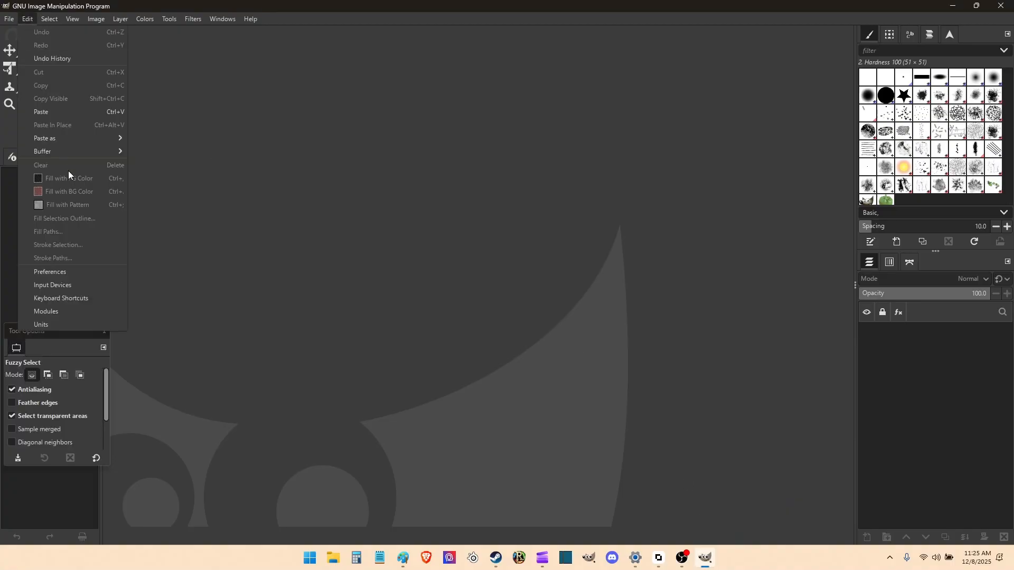
mouse_move(69, 138)
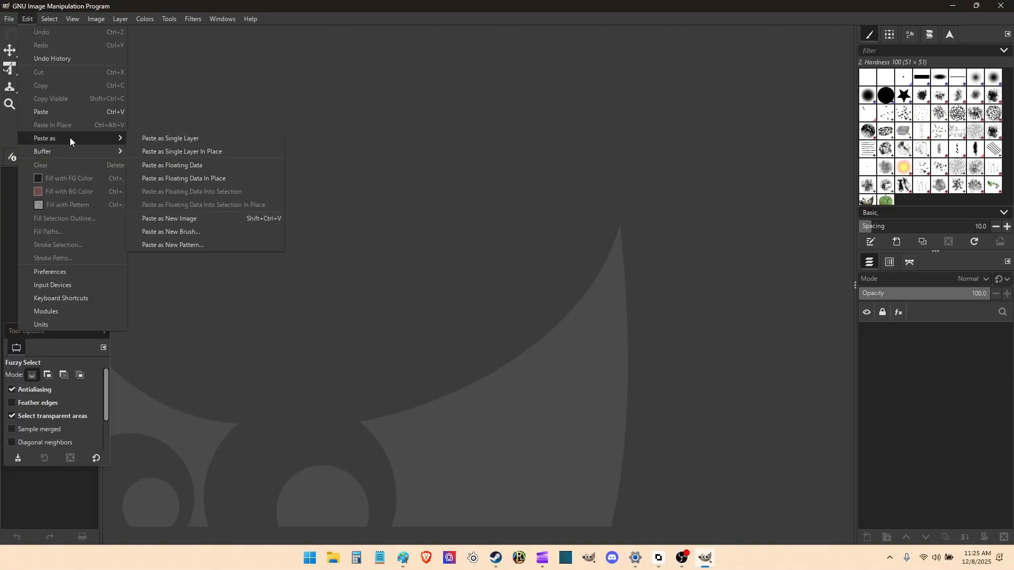
click(204, 216)
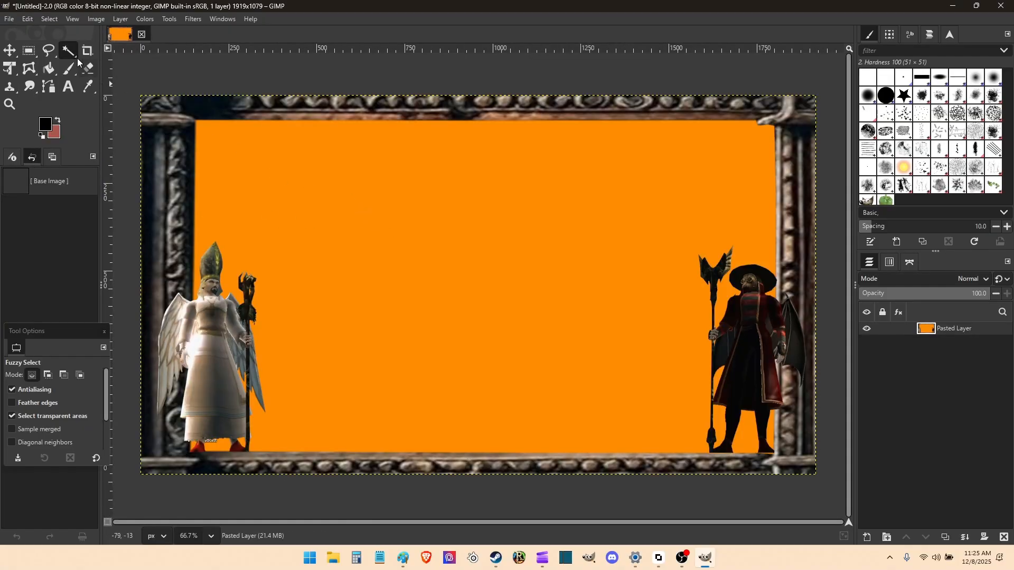
Fuzzy-select the large orange area inside the frame, adjusting the threshold so the selection follows the frame and both characters
drag(320, 208, 582, 232)
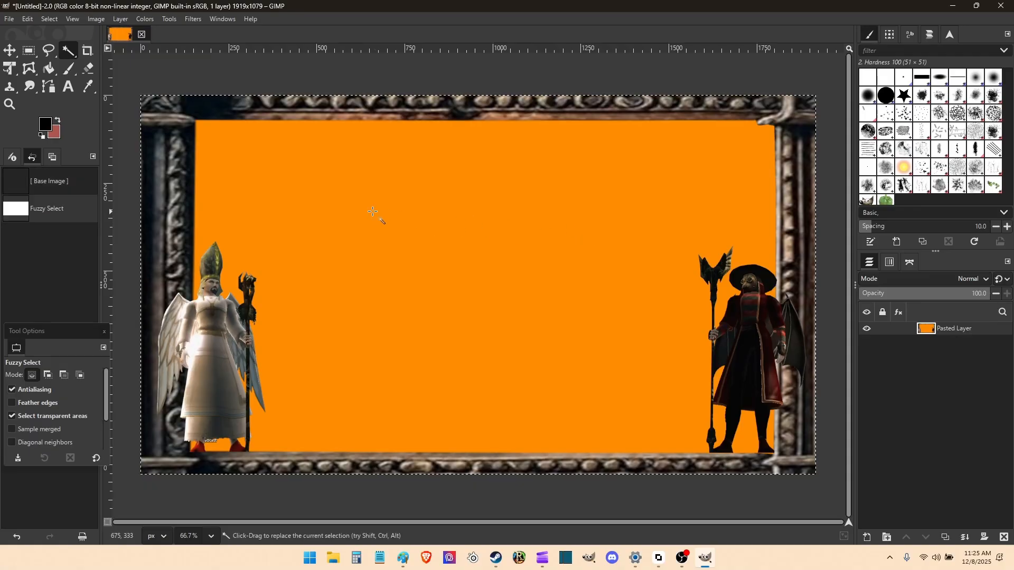
drag(373, 211, 561, 312)
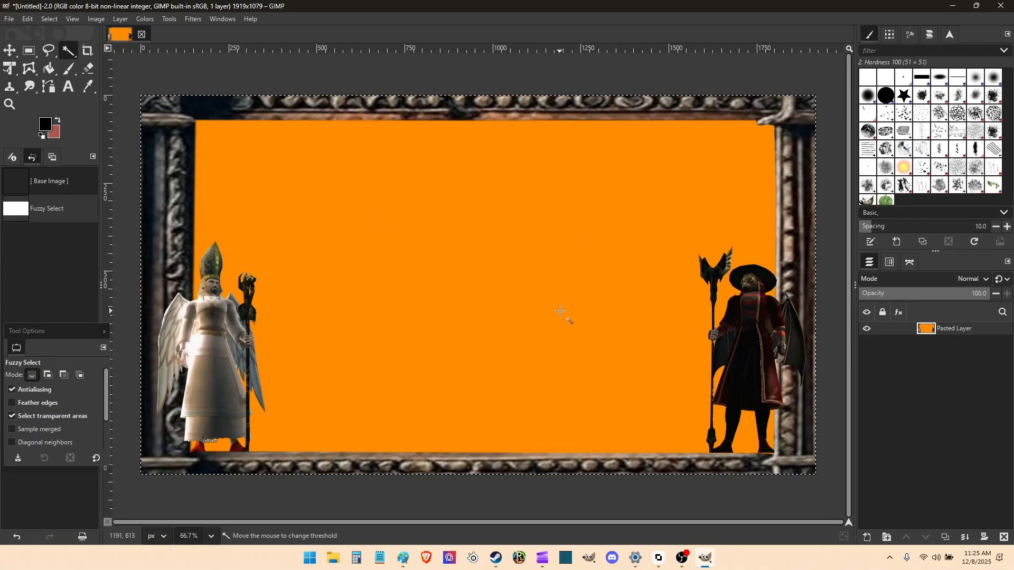
drag(513, 288, 407, 233)
Add the orange gaps around the white-robed character's red shoes to the selection with Fuzzy Select
scroll(205, 452, up, 3)
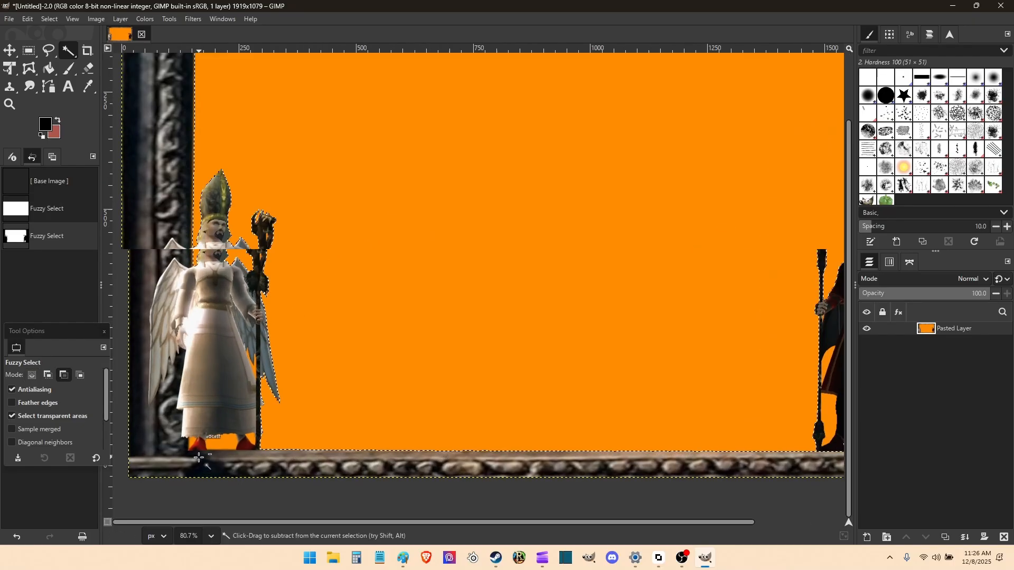
scroll(206, 453, up, 3)
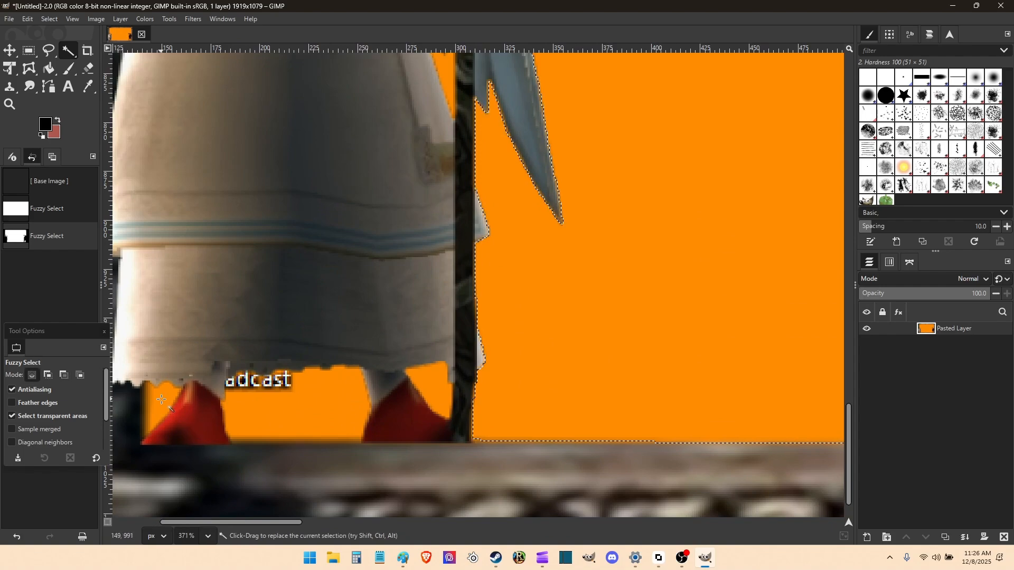
drag(161, 400, 203, 401)
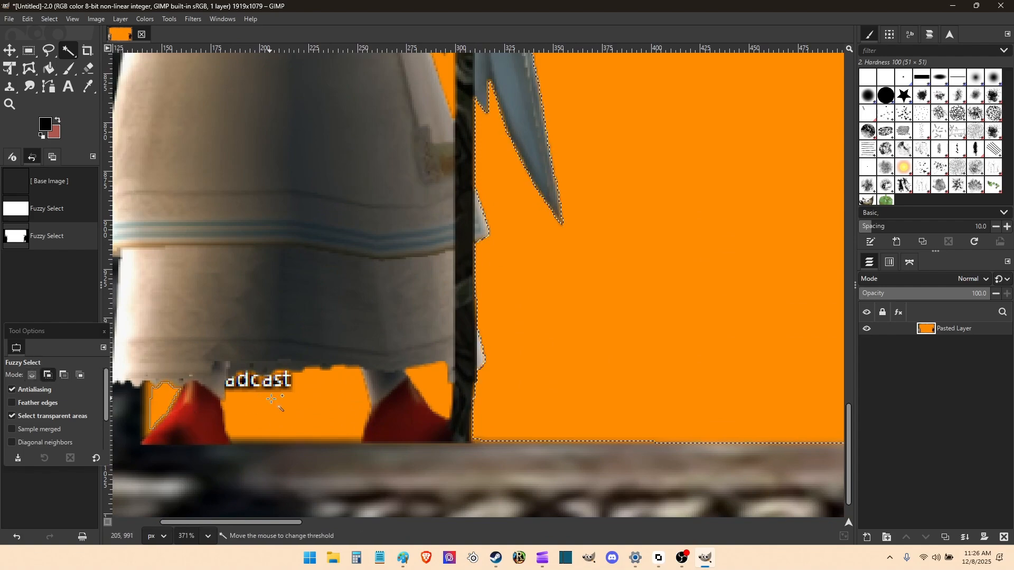
drag(271, 400, 306, 396)
click(351, 407)
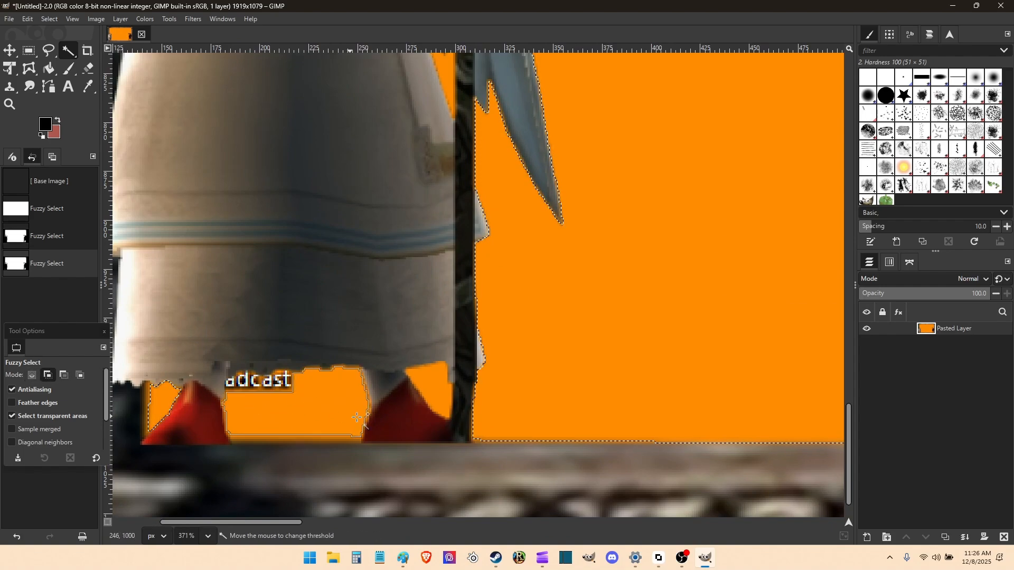
click(442, 422)
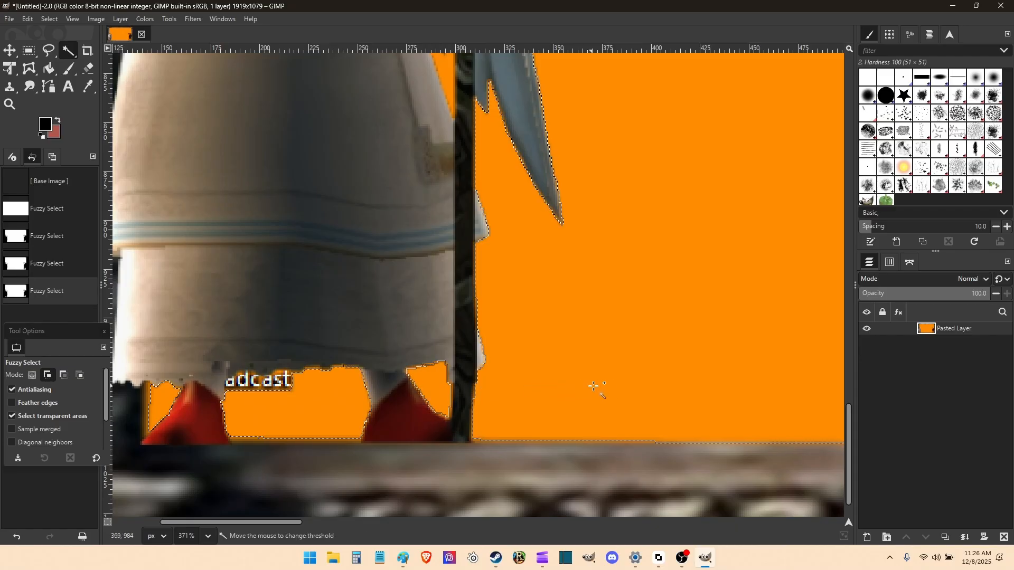
drag(593, 386, 633, 382)
Add the orange gap between the white robe, the wing feathers and the staff to the selection
scroll(458, 323, up, 5)
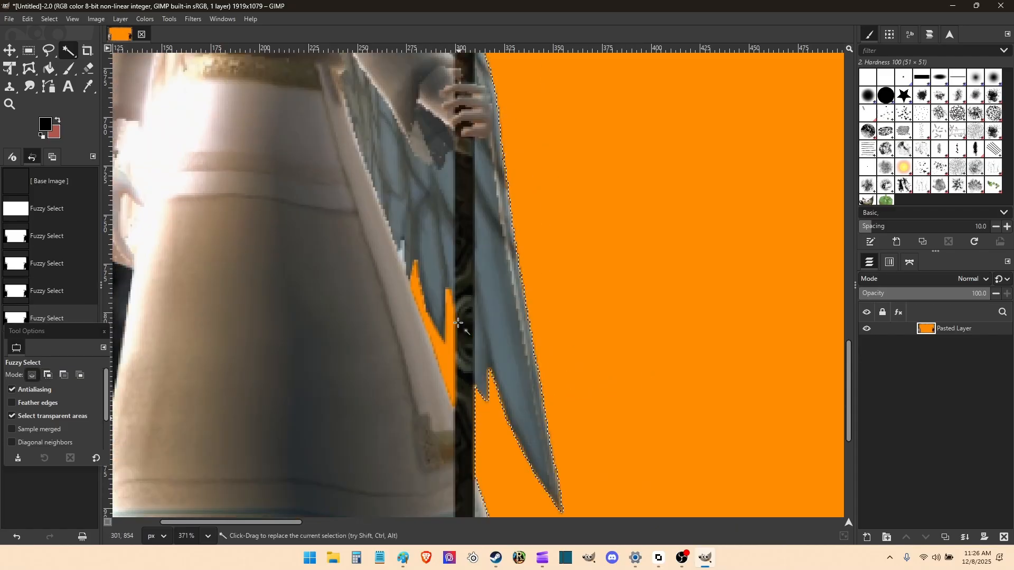
drag(446, 346, 486, 359)
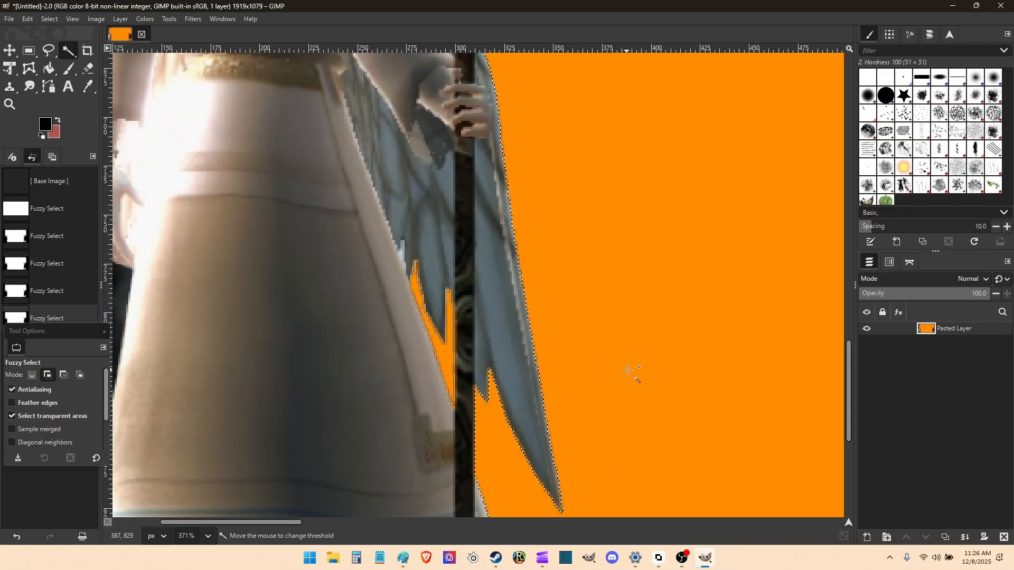
mouse_move(629, 371)
mouse_down()
mouse_move(643, 373)
mouse_move(634, 371)
mouse_up()
Add the small orange slot inside the head of the white-robed character's staff to the selection, including its leftover edge pixels
scroll(333, 340, up, 5)
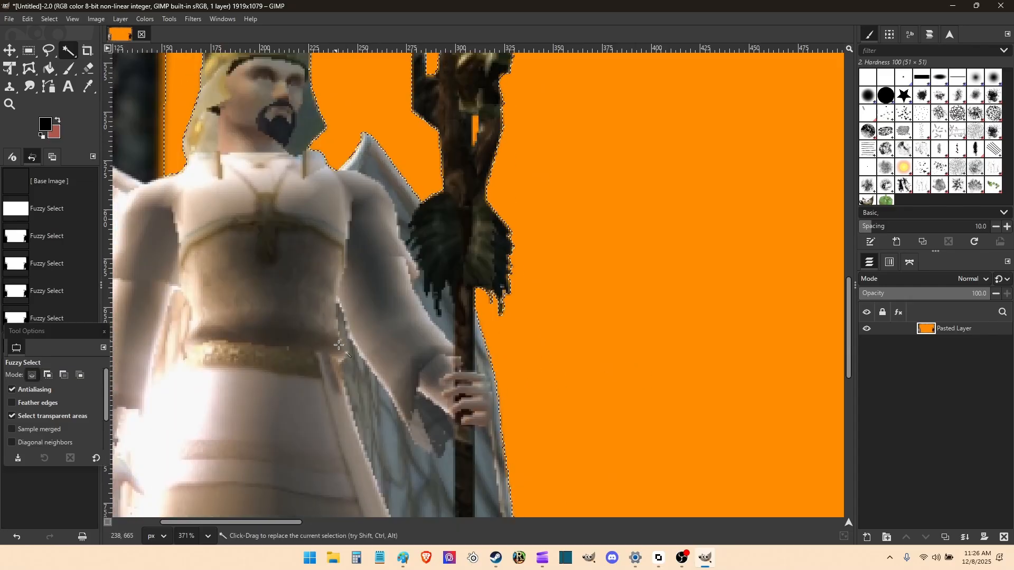
scroll(343, 343, up, 5)
scroll(491, 228, left, 3)
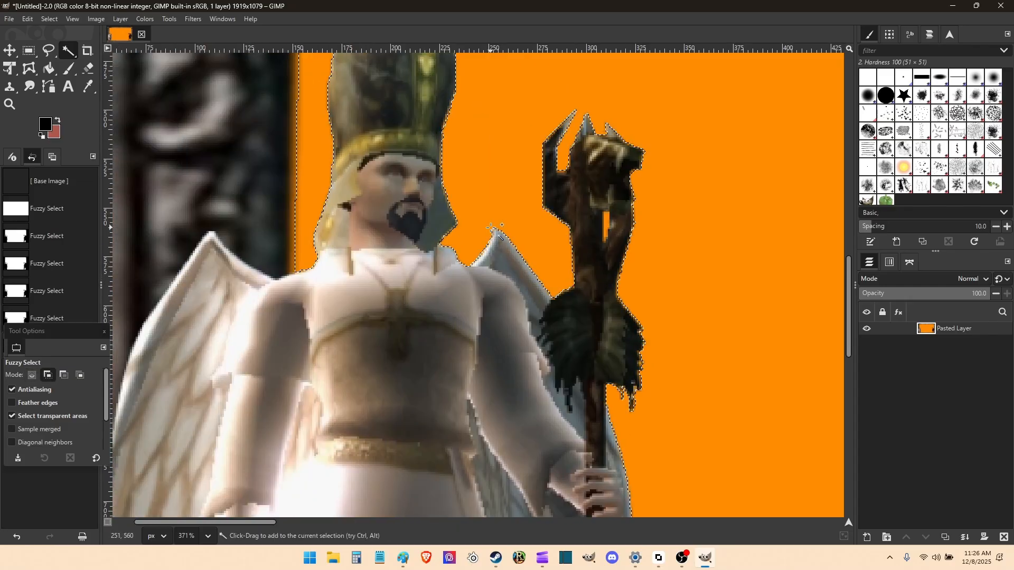
scroll(605, 222, up, 5)
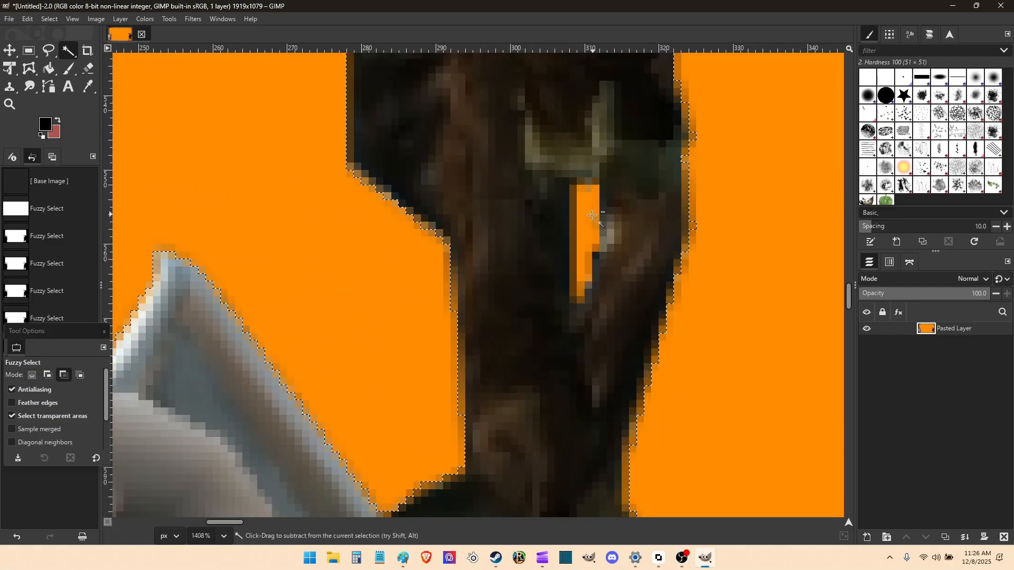
scroll(592, 215, up, 2)
drag(592, 215, 663, 240)
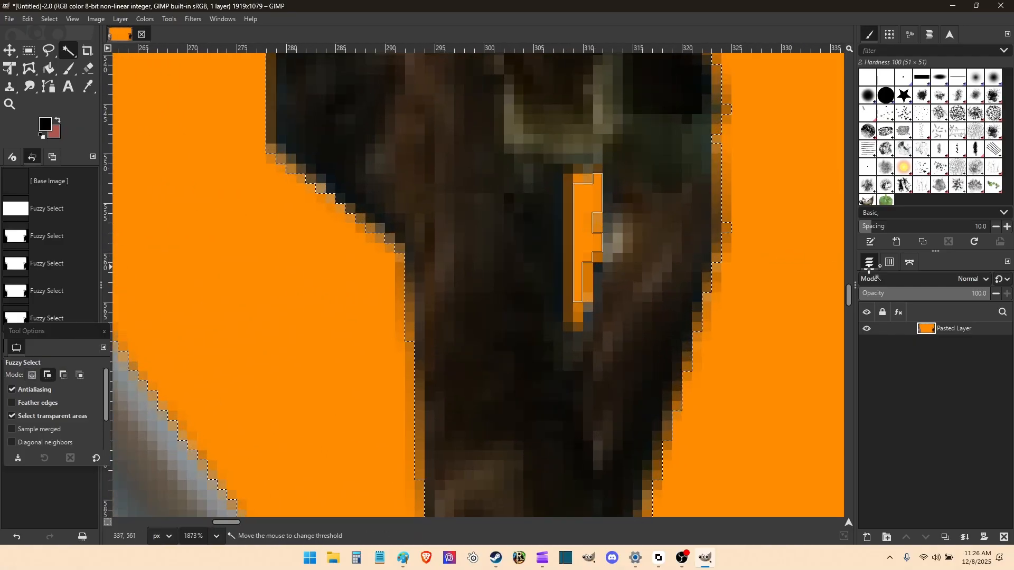
drag(869, 270, 605, 188)
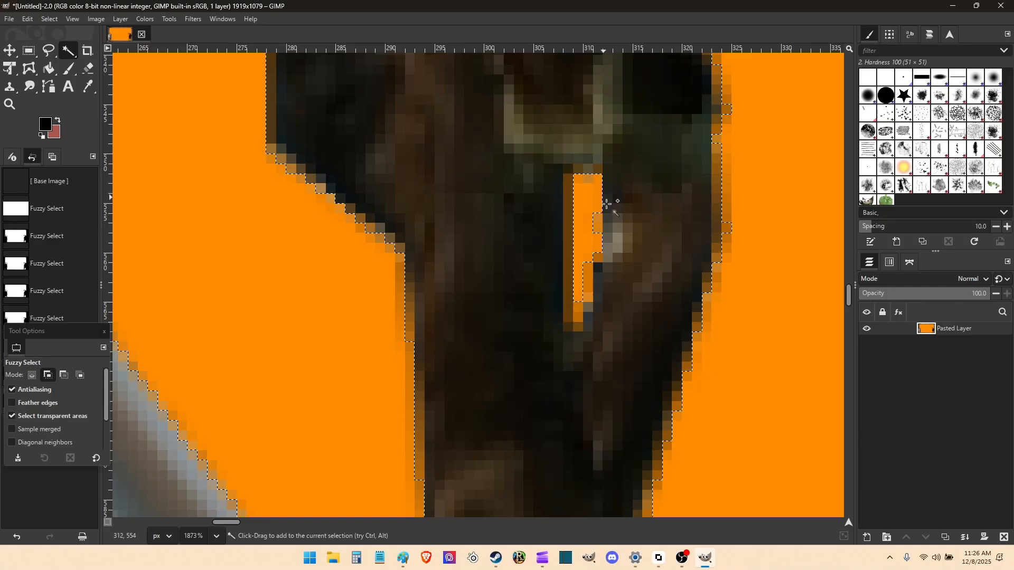
click(599, 257)
click(599, 219)
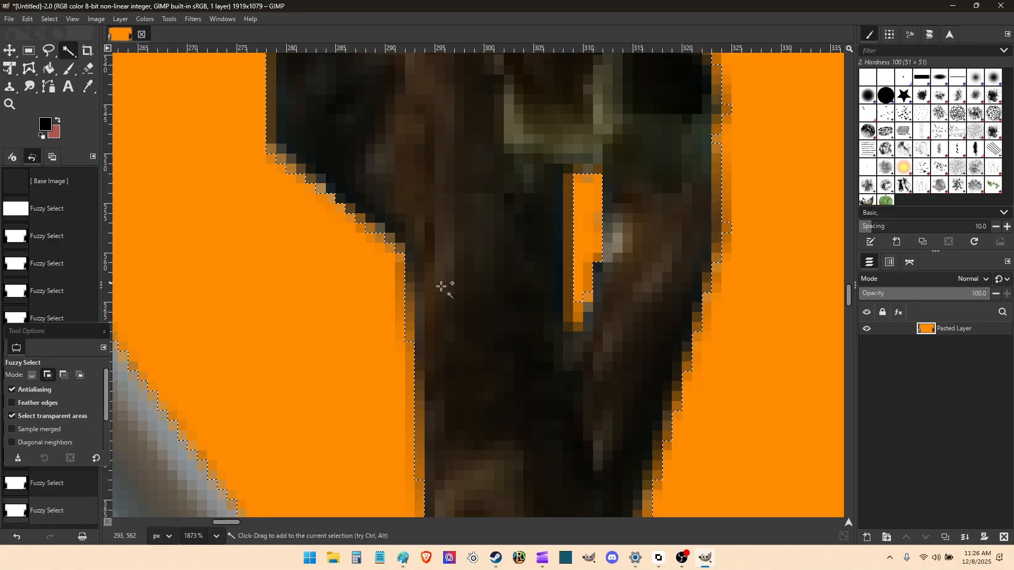
Add the orange gaps beside the hatted character's staff to the selection, both below the coat and between wing and coat
scroll(328, 253, down, 5)
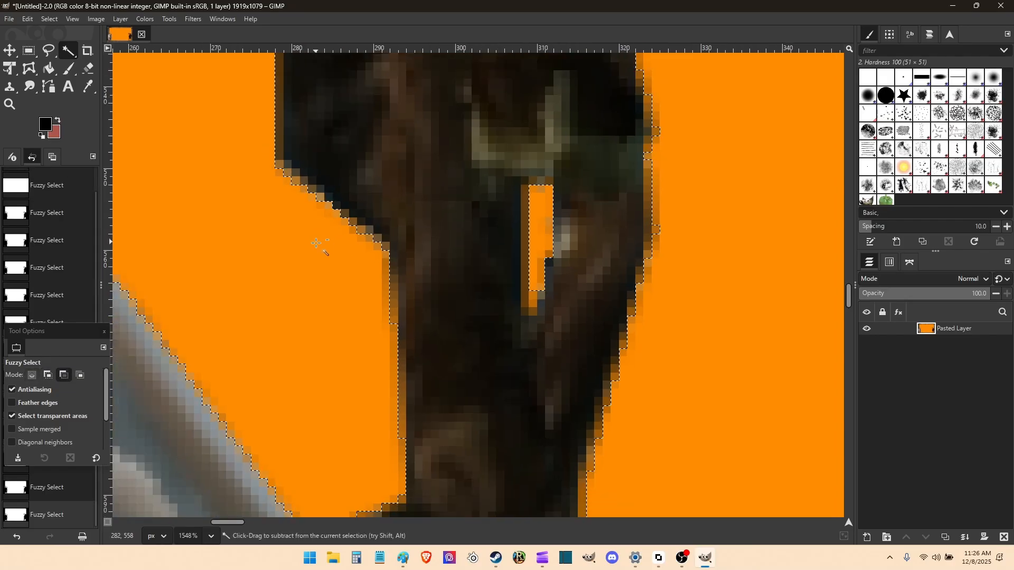
scroll(295, 287, down, 3)
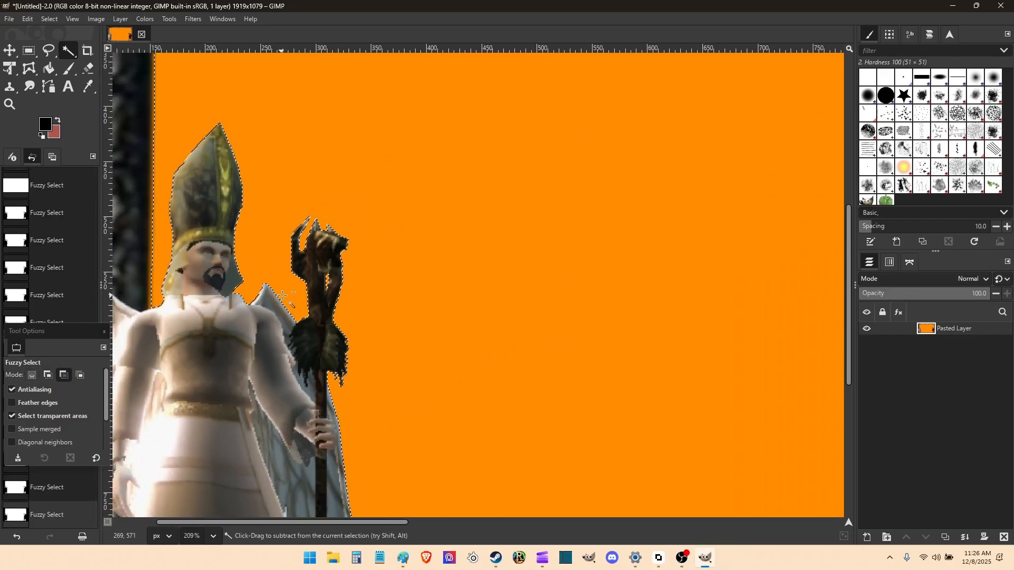
scroll(267, 277, down, 4)
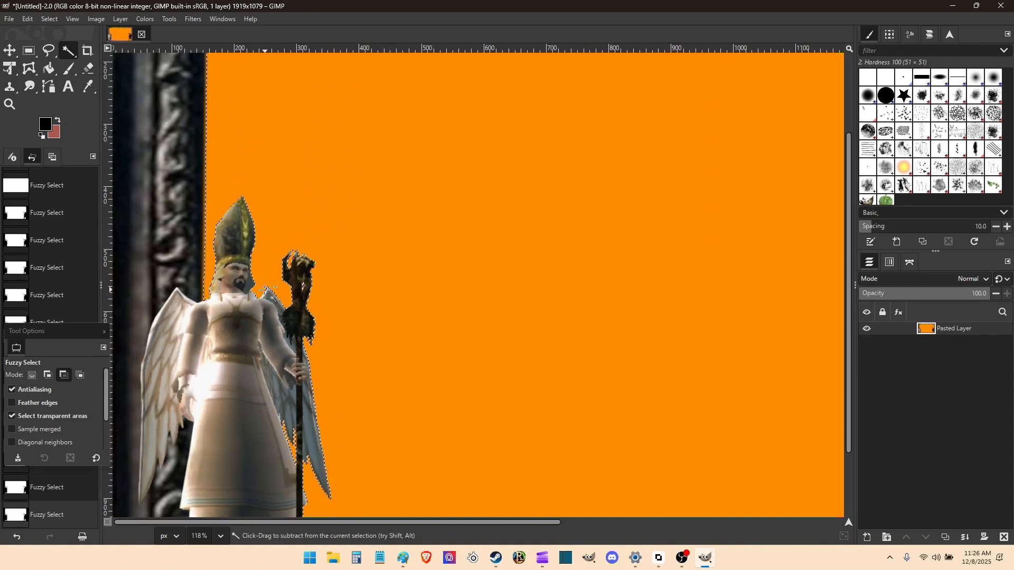
scroll(806, 426, up, 4)
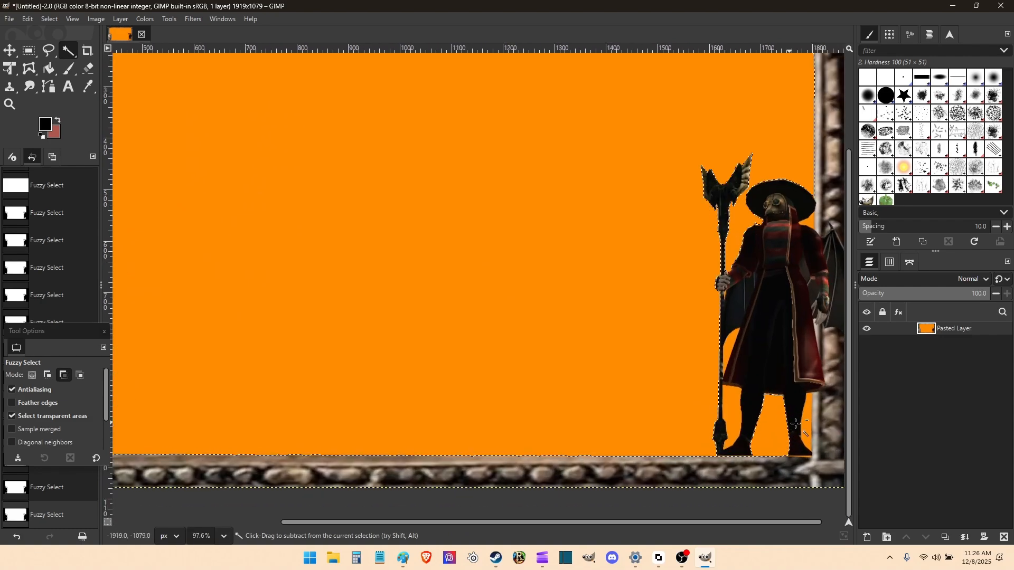
scroll(806, 426, up, 5)
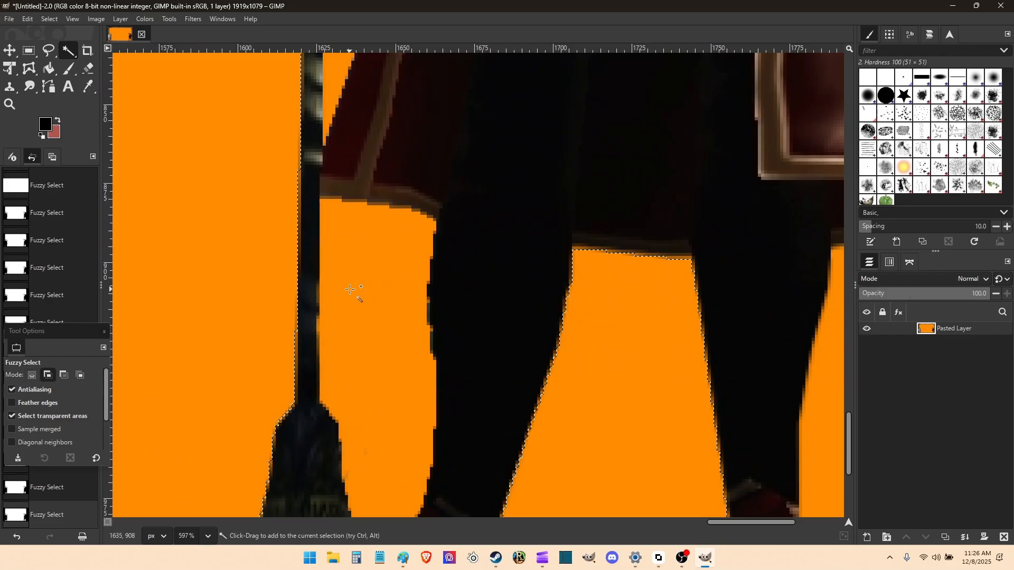
drag(359, 290, 472, 317)
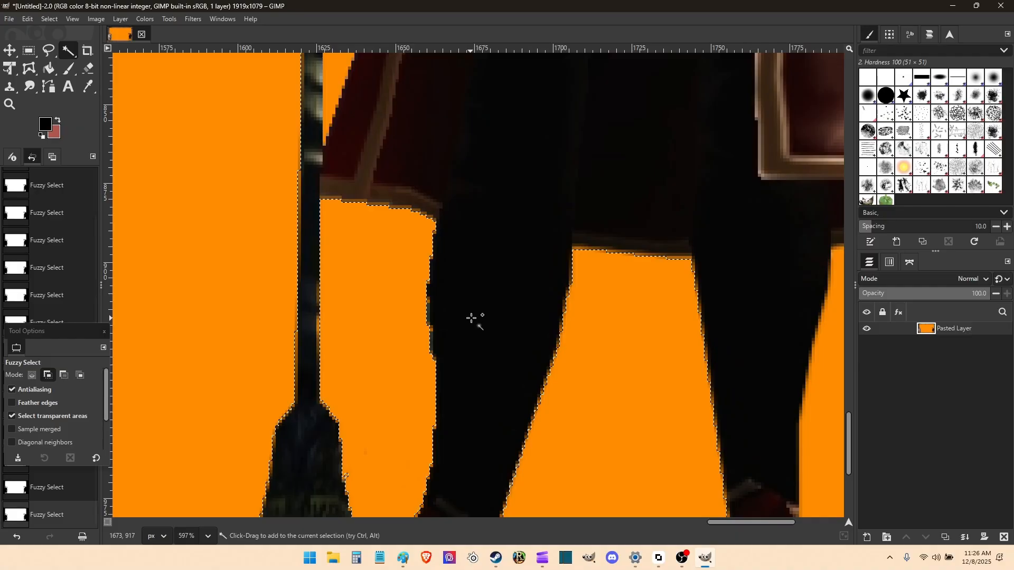
scroll(405, 219, up, 10)
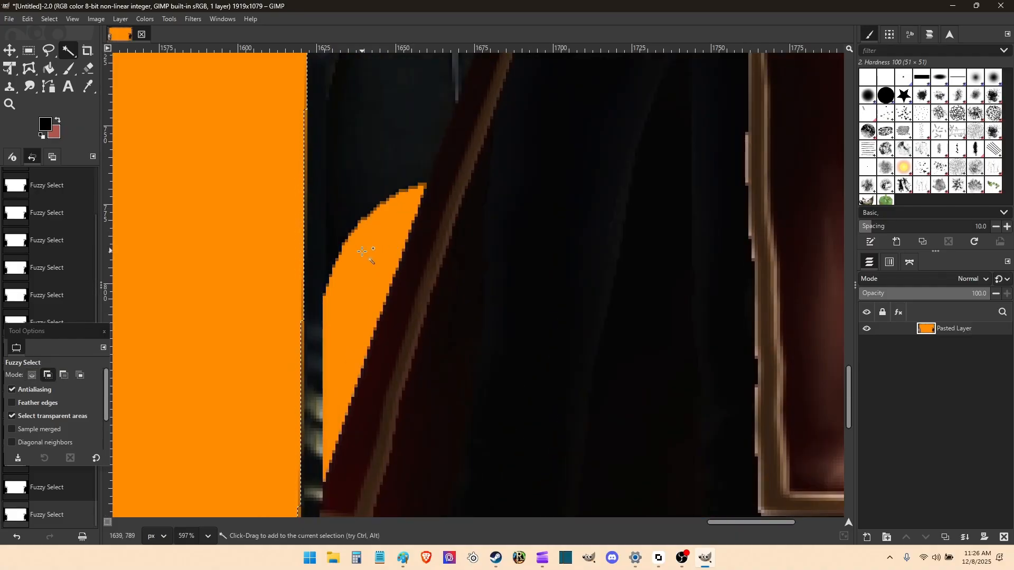
drag(373, 255, 508, 281)
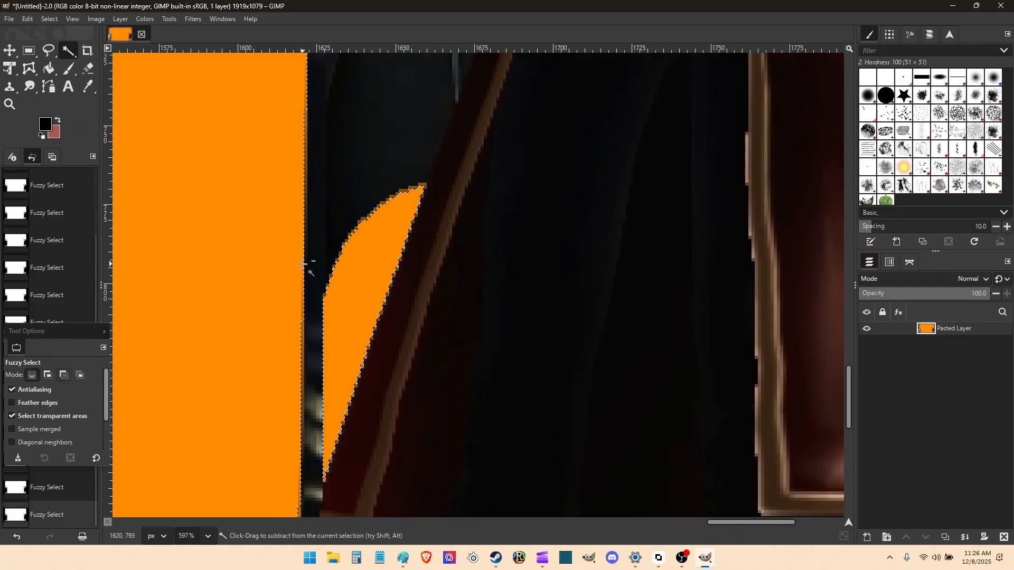
Add the orange gap between the hatted character's hat brim, shoulder and the frame to the selection
scroll(303, 276, down, 9)
scroll(484, 442, down, 3)
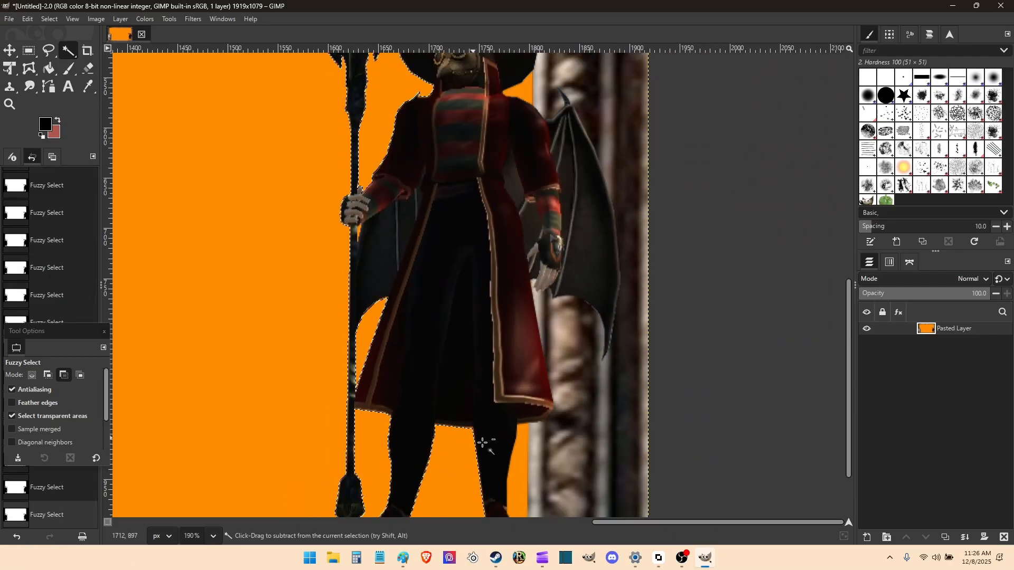
scroll(536, 104, up, 16)
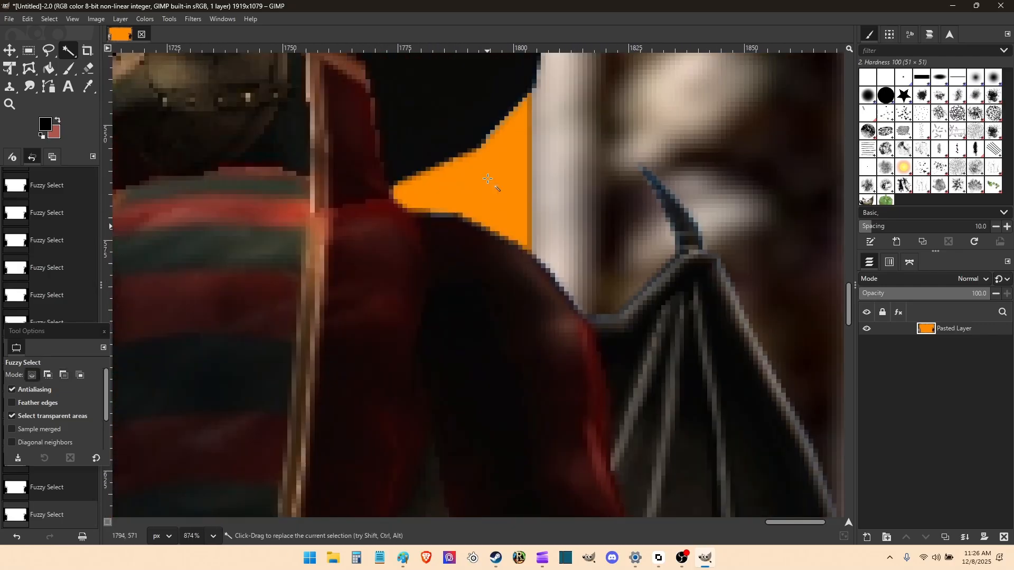
scroll(487, 178, up, 1)
drag(488, 227, 579, 274)
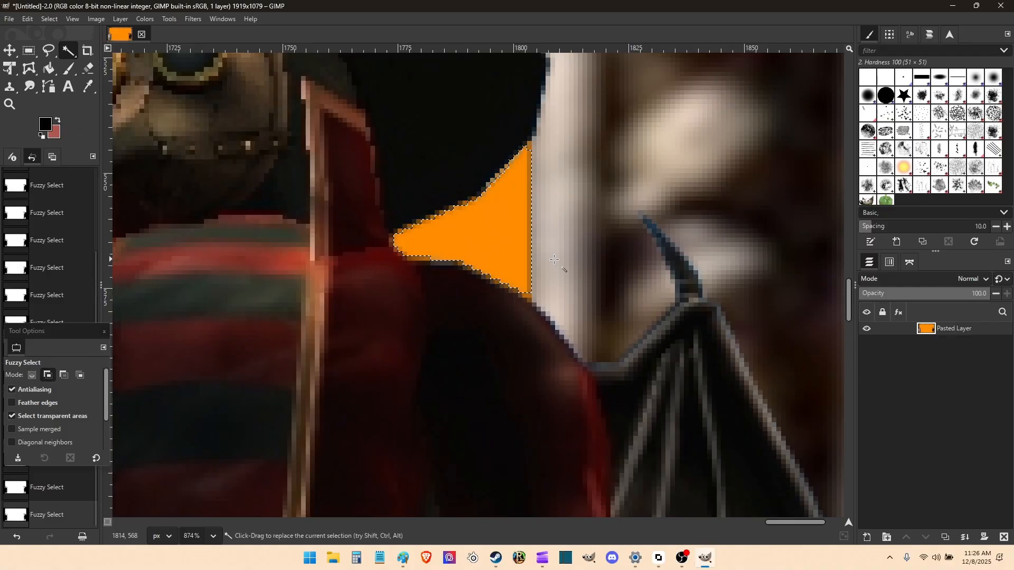
Add the narrow orange strip between the hatted character's outer leg and the frame to the selection
scroll(288, 146, down, 4)
scroll(285, 136, down, 5)
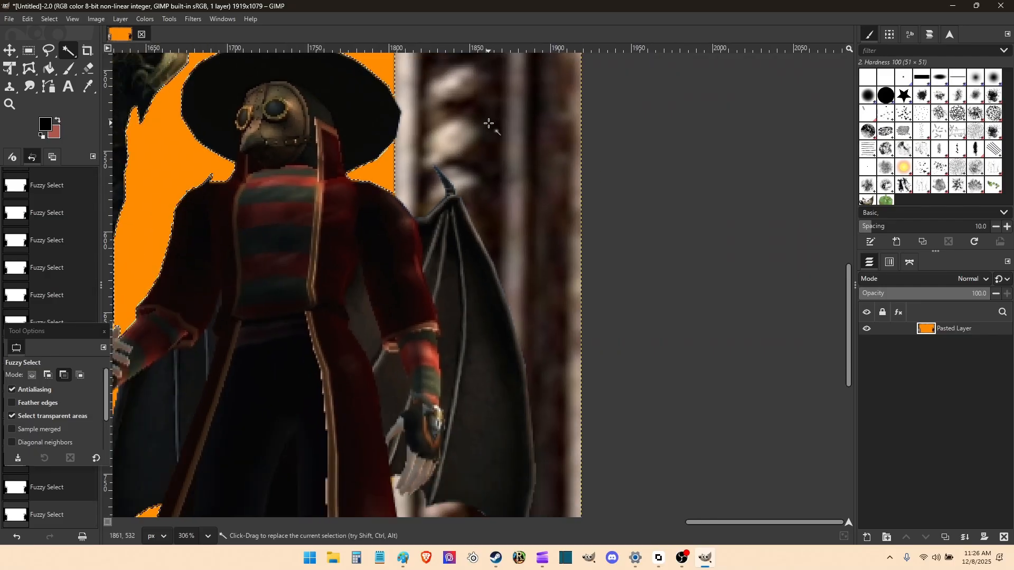
scroll(515, 384, up, 4)
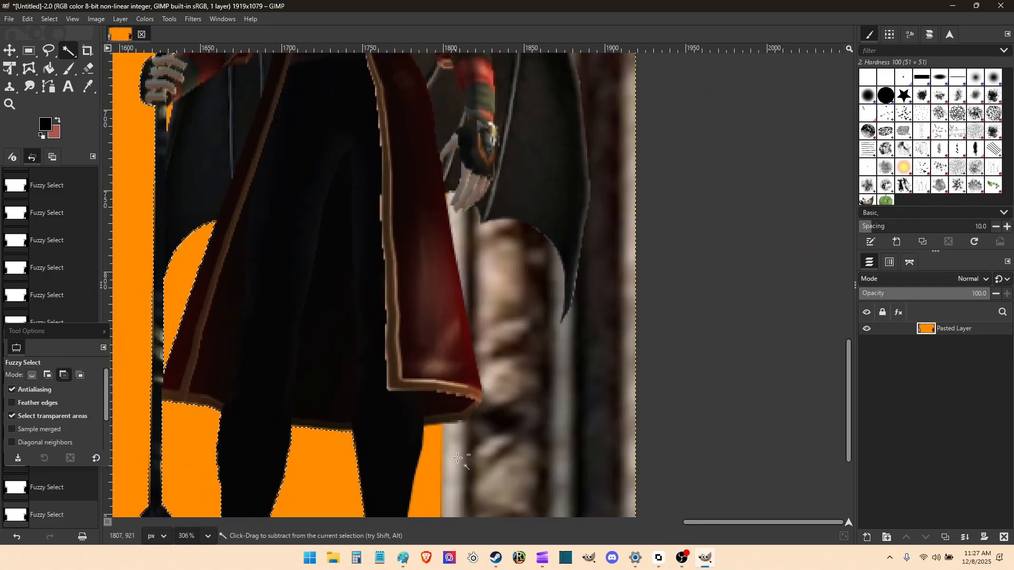
scroll(422, 308, up, 3)
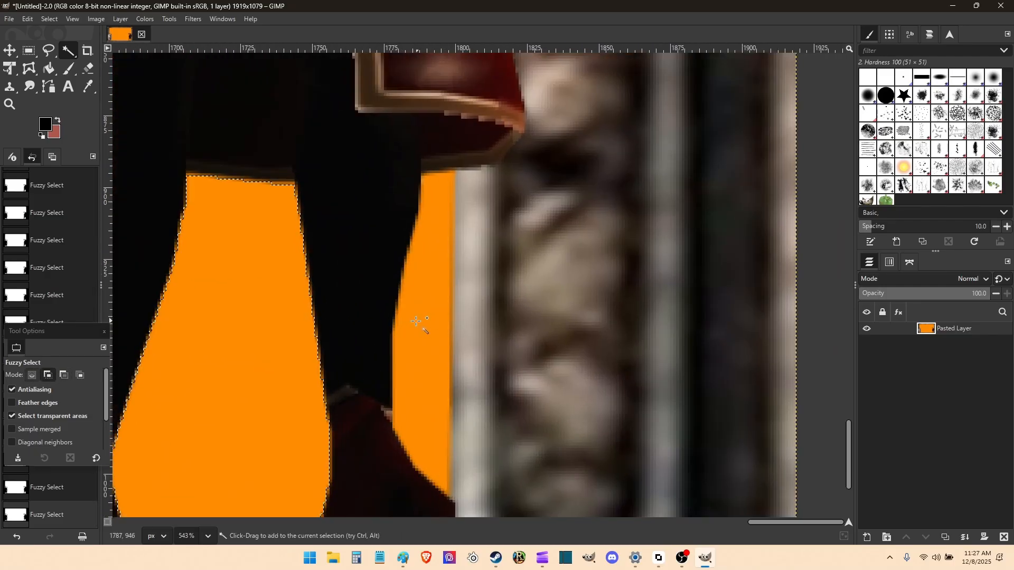
drag(419, 319, 618, 372)
drag(684, 382, 743, 394)
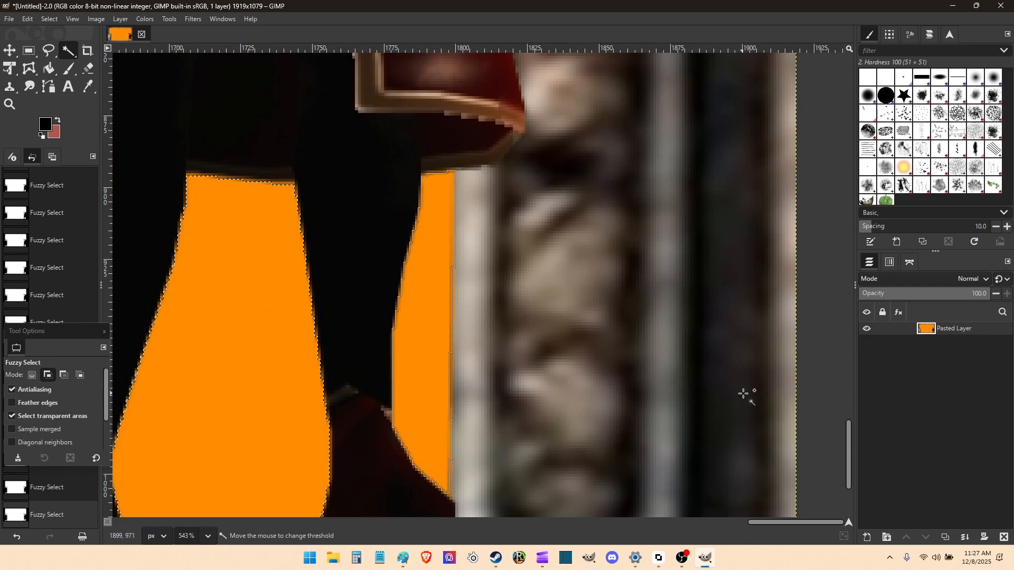
drag(905, 408, 906, 406)
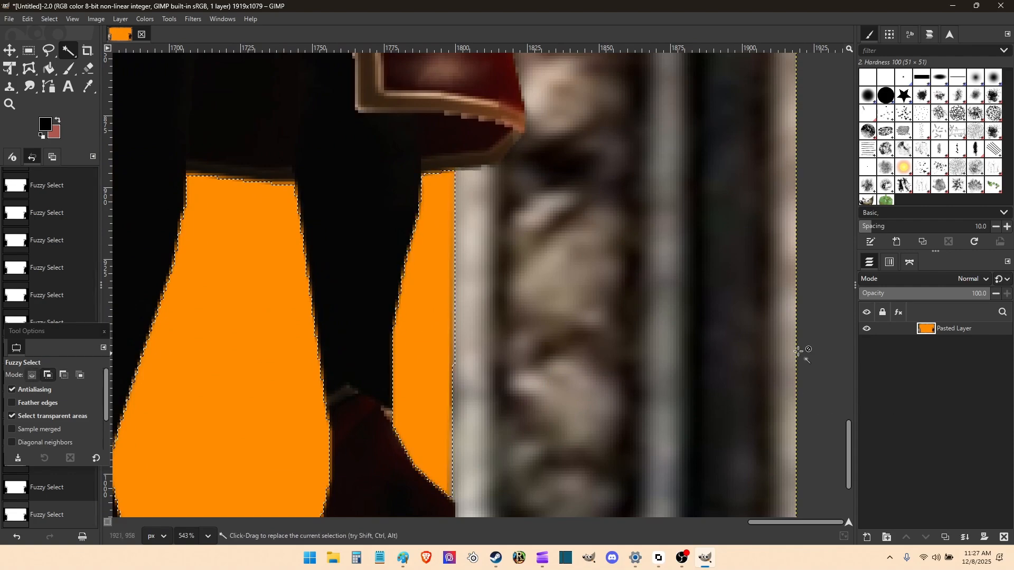
Add the thin orange strip beneath the hatted character's outer boot to the selection, including its leftover edge pixels
scroll(610, 205, down, 4)
scroll(400, 332, up, 2)
scroll(401, 334, up, 2)
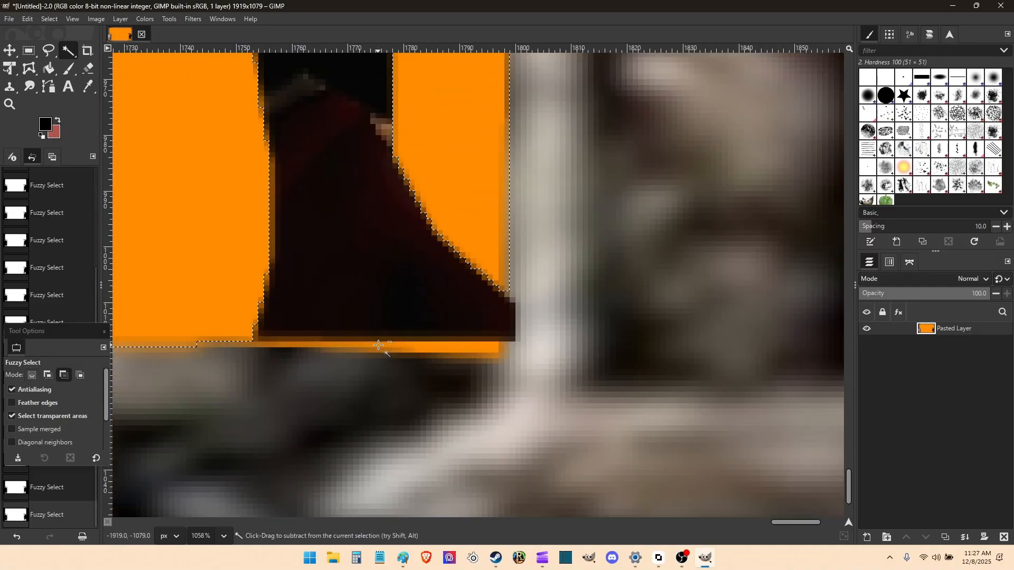
drag(382, 343, 460, 350)
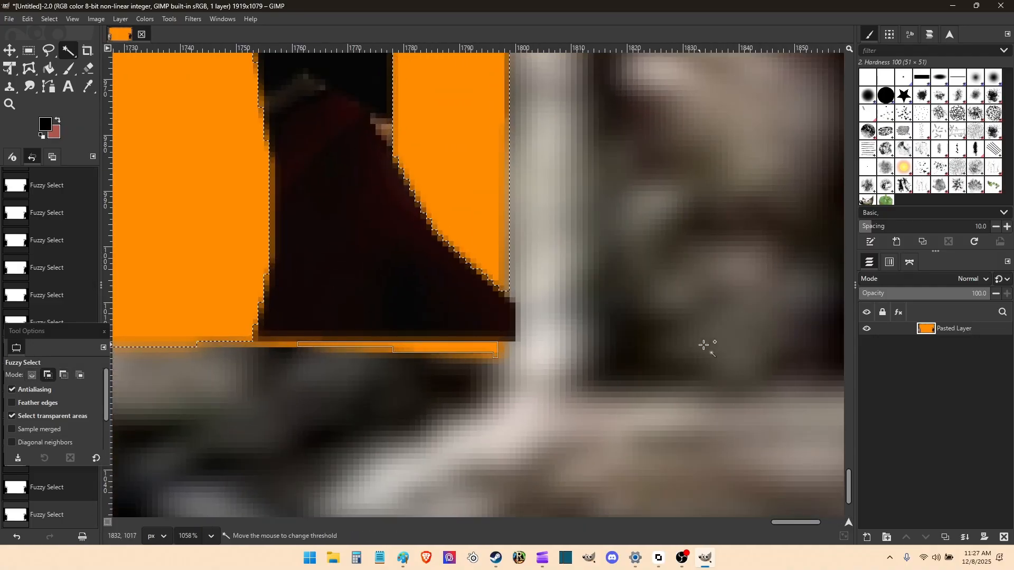
drag(795, 341, 764, 340)
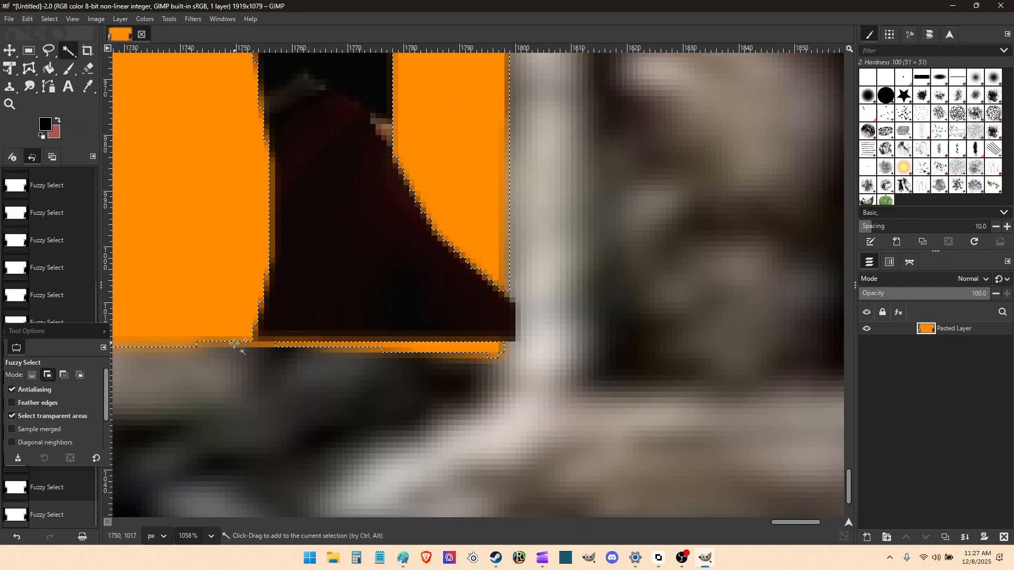
drag(234, 344, 306, 343)
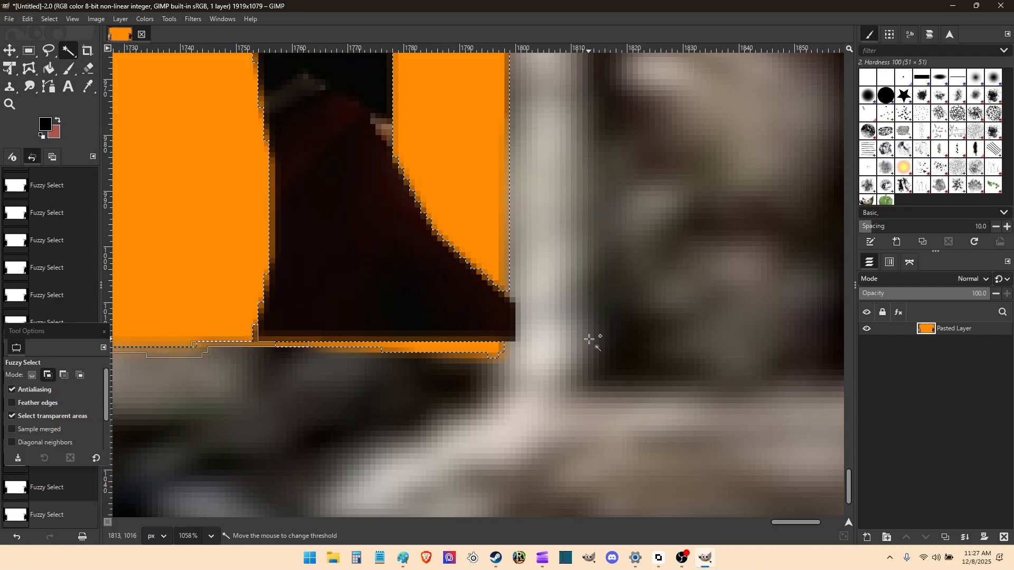
drag(575, 339, 548, 316)
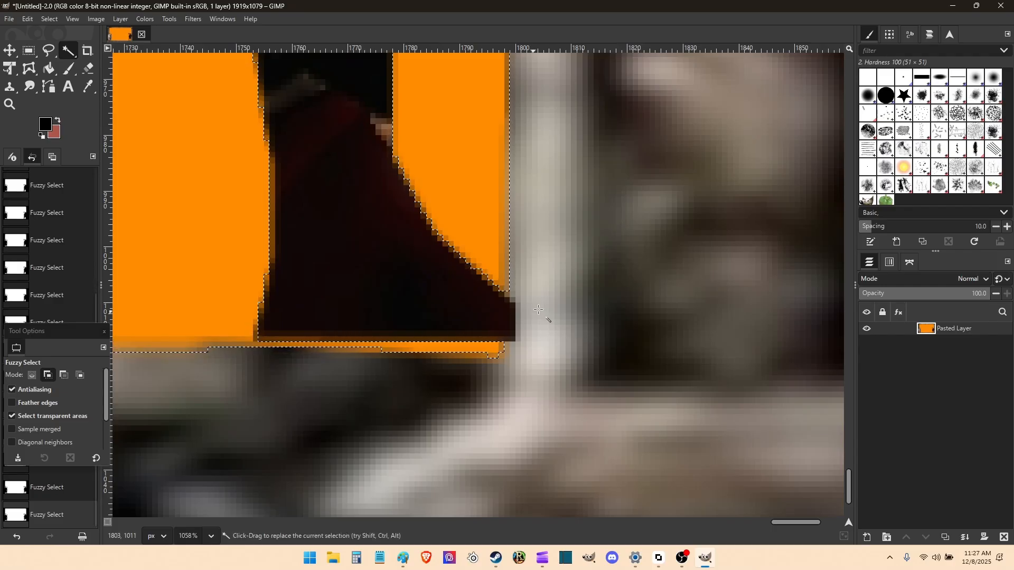
Add the small orange sliver between staff and wing below the hatted character's hand to the selection, including its darker edge pixels
ctrl+scroll(765, 367, down, 5)
ctrl+scroll(693, 443, down, 3)
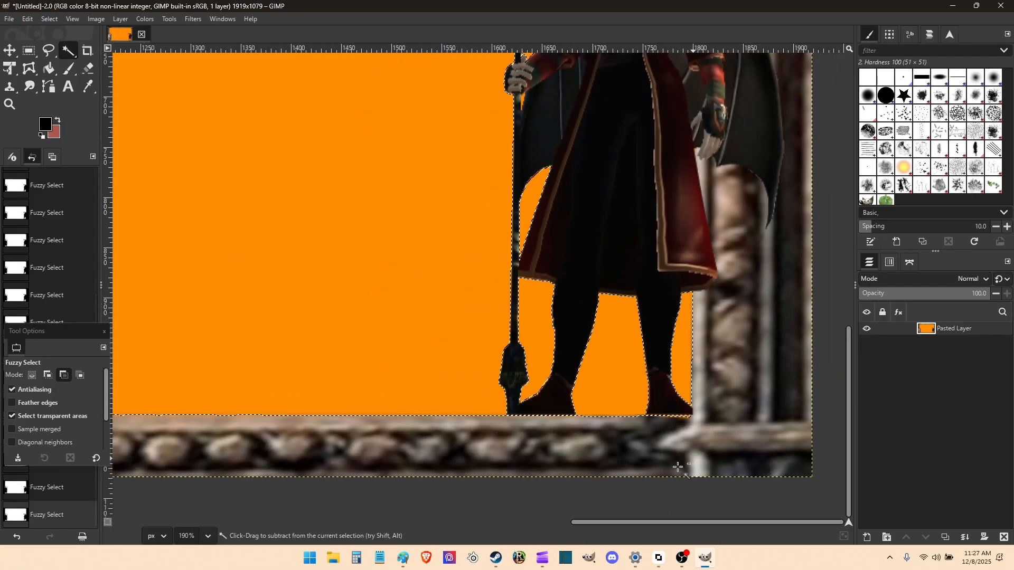
ctrl+scroll(285, 466, down, 1)
ctrl+scroll(465, 217, up, 5)
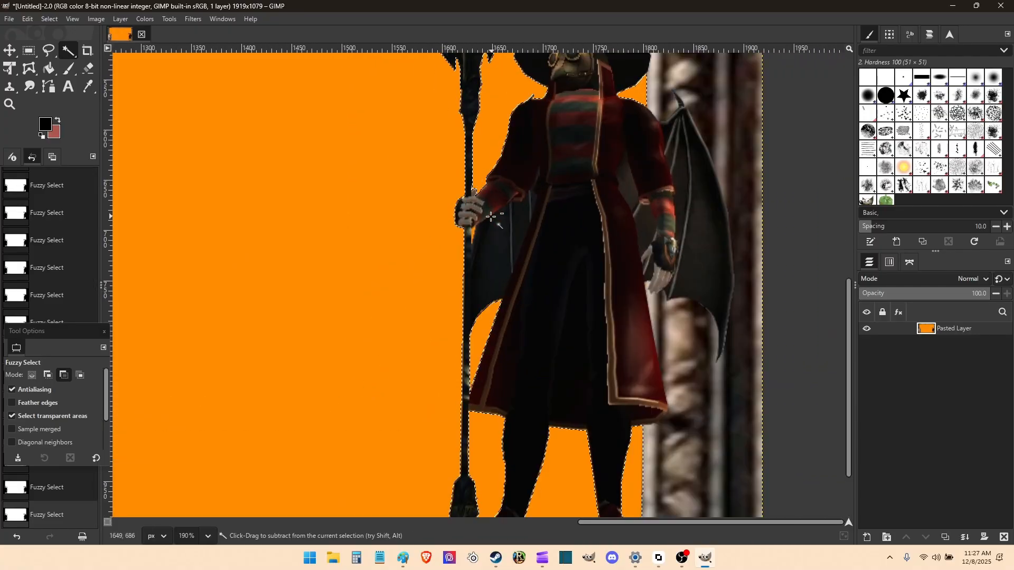
ctrl+scroll(463, 219, up, 4)
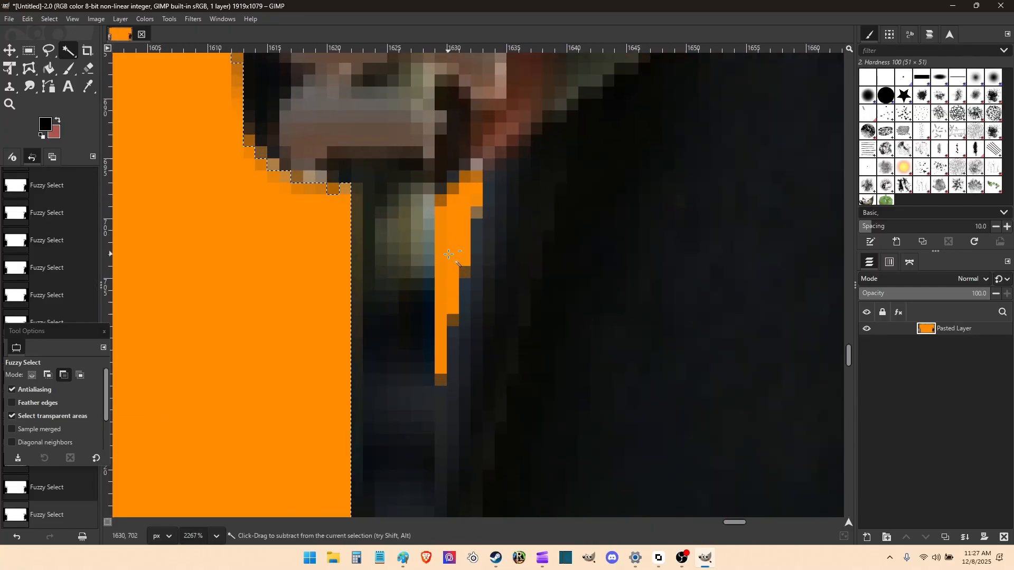
drag(527, 274, 527, 273)
drag(696, 306, 696, 306)
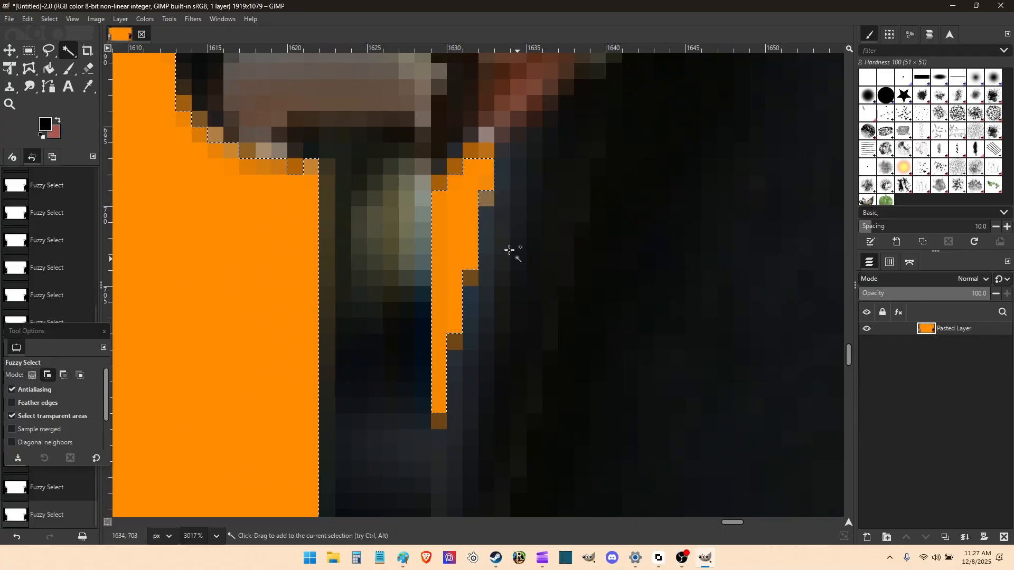
click(486, 152)
click(472, 152)
click(458, 166)
click(439, 424)
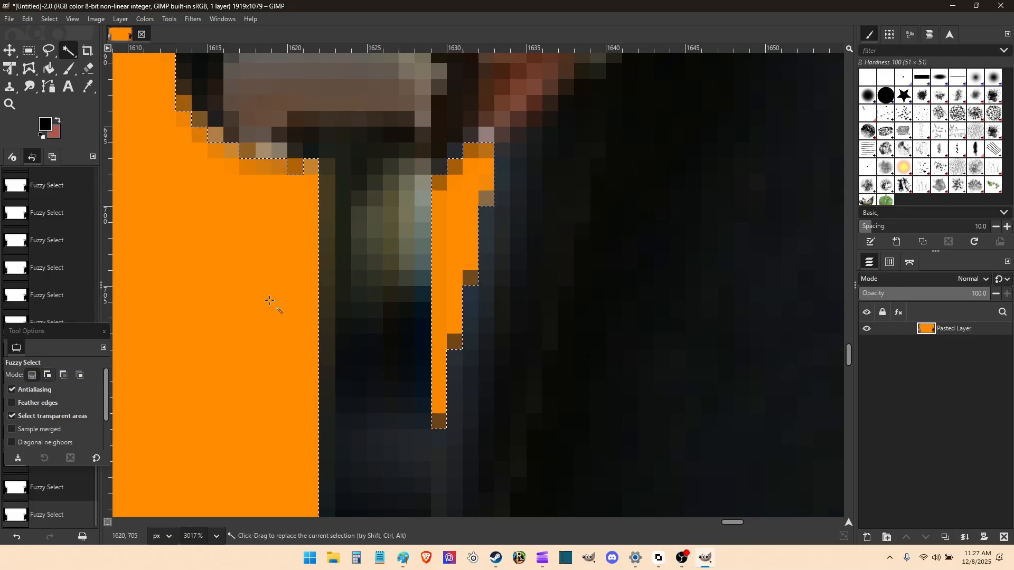
Inspect the selection outline around both characters and the frame for orange areas that are still unselected
scroll(242, 374, down, 4)
scroll(243, 436, down, 5)
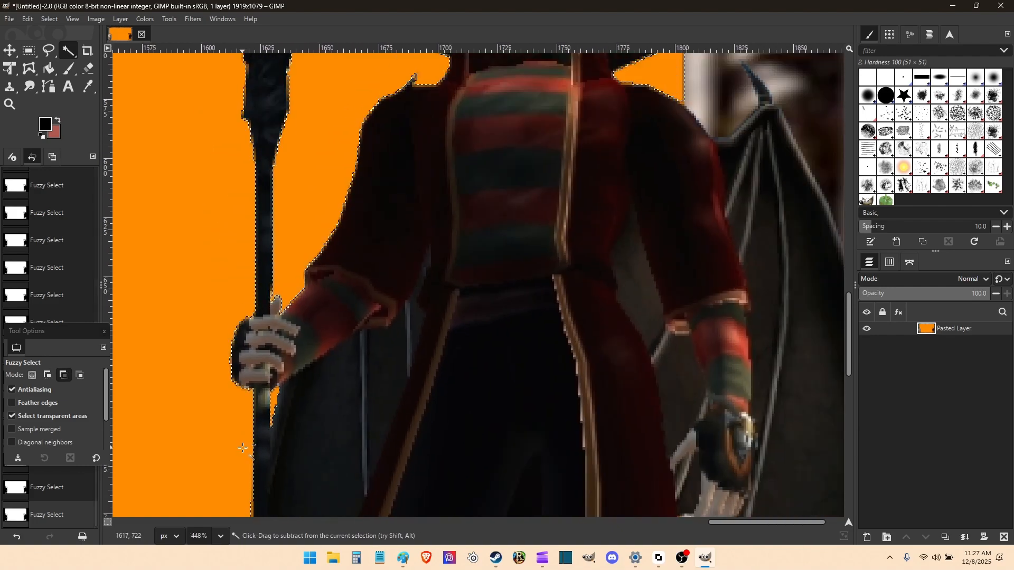
scroll(640, 434, down, 4)
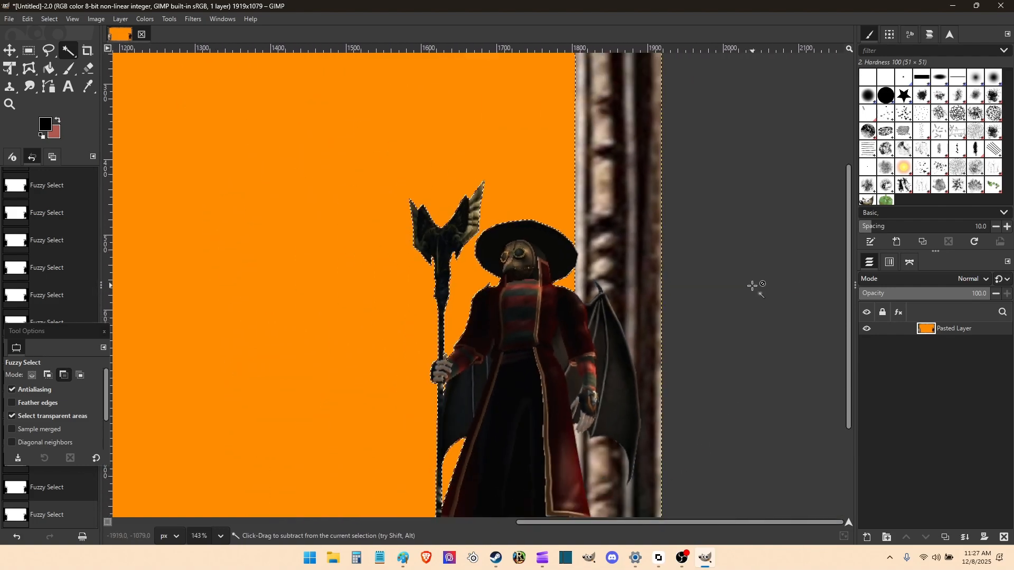
scroll(746, 317, down, 1)
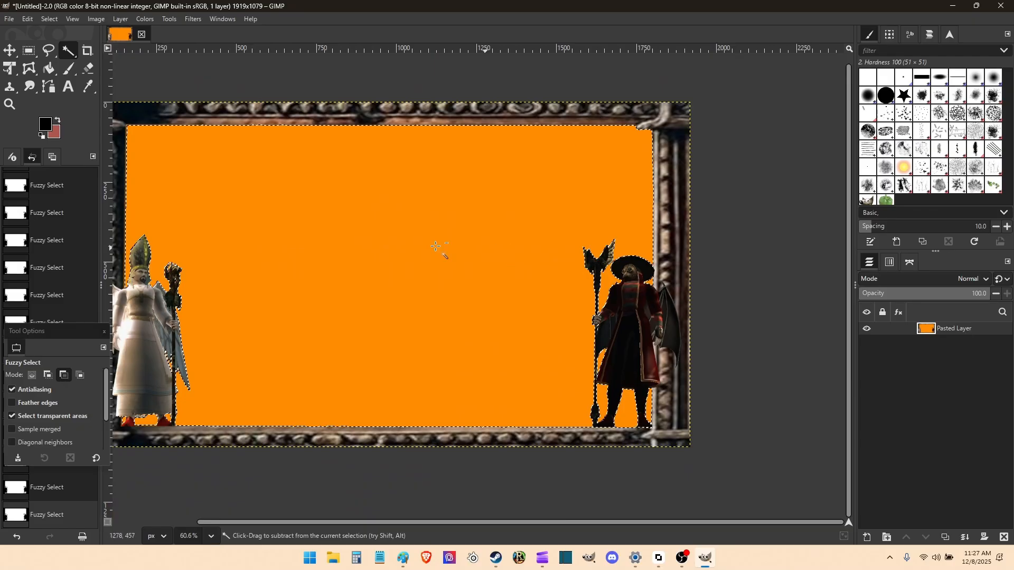
scroll(333, 351, up, 3)
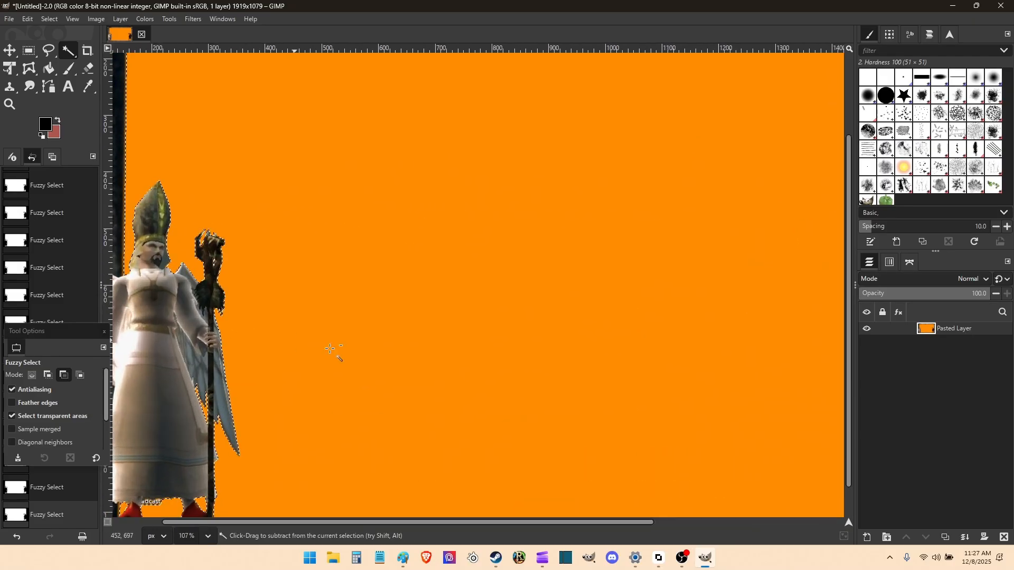
scroll(719, 385, down, 2)
scroll(406, 339, up, 12)
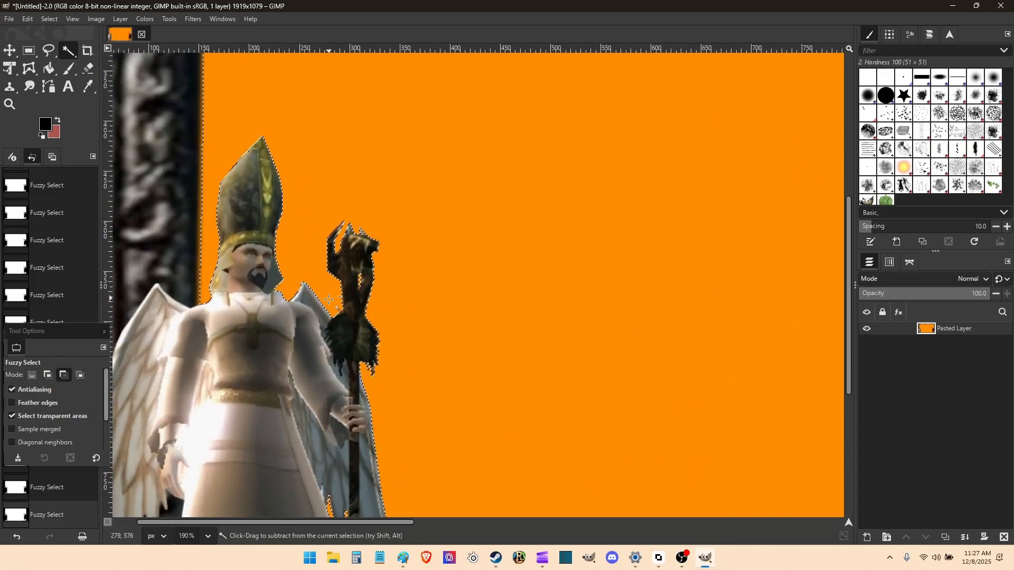
scroll(737, 202, down, 3)
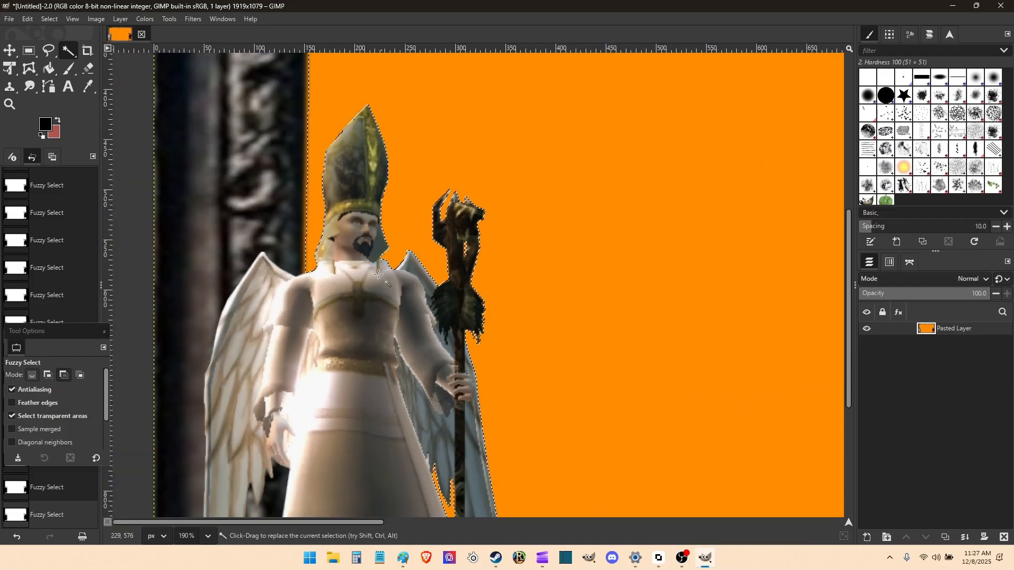
scroll(331, 371, down, 4)
scroll(414, 346, down, 3)
scroll(414, 346, up, 4)
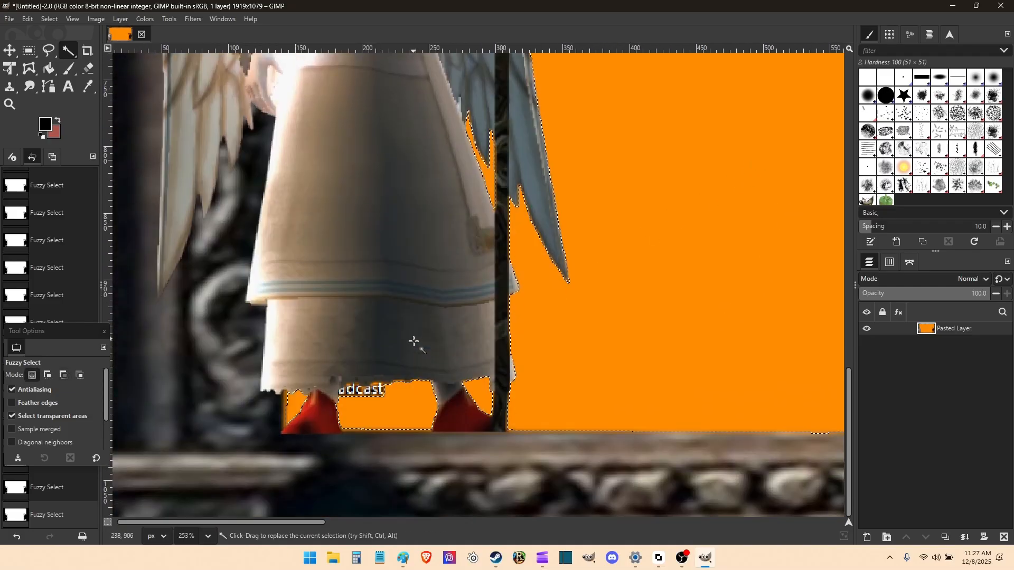
Add the orange edge strip between the frame and the white-robed character's red shoe to the selection and delete the selected background
scroll(407, 404, up, 7)
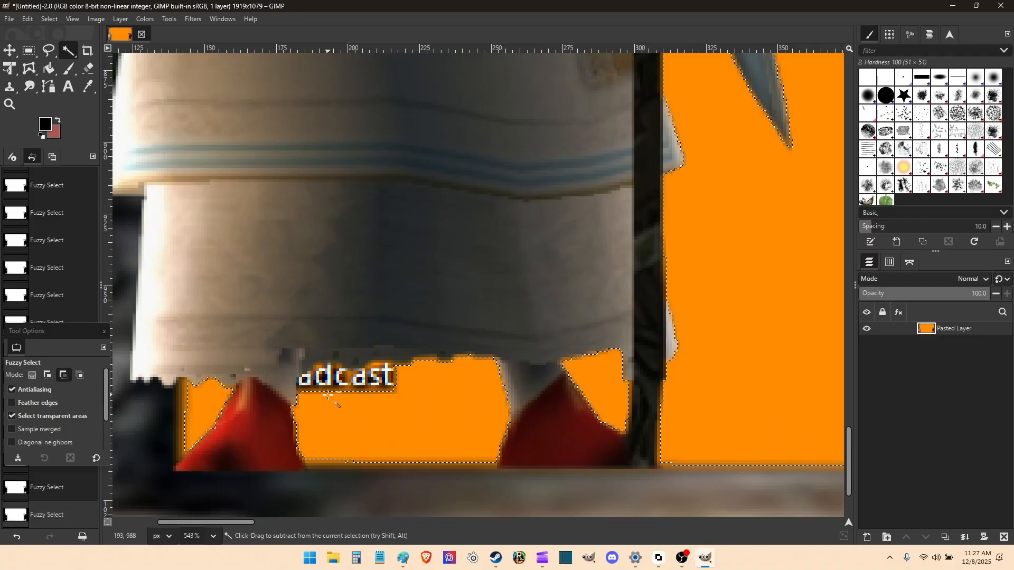
scroll(162, 445, up, 6)
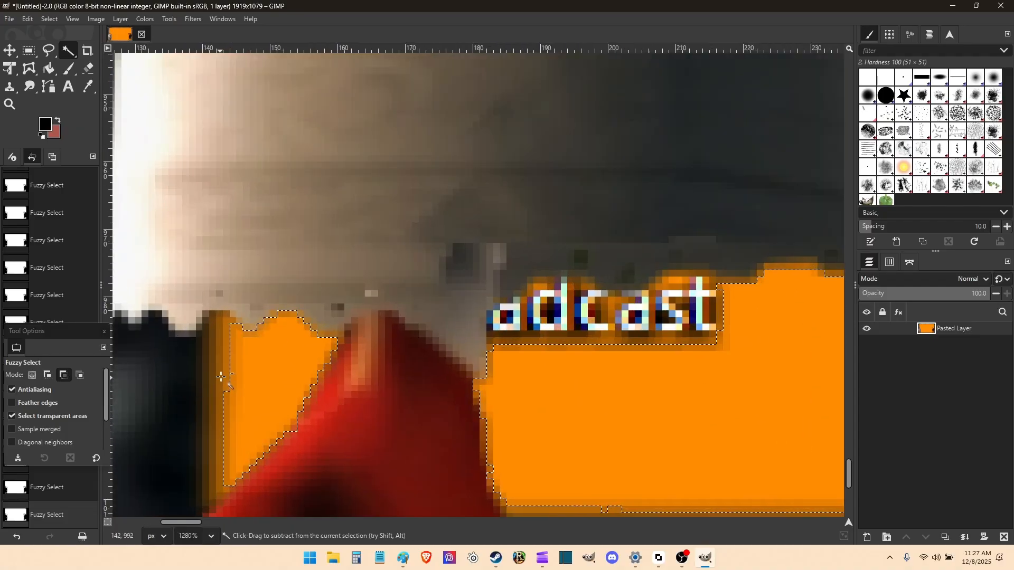
drag(221, 376, 271, 377)
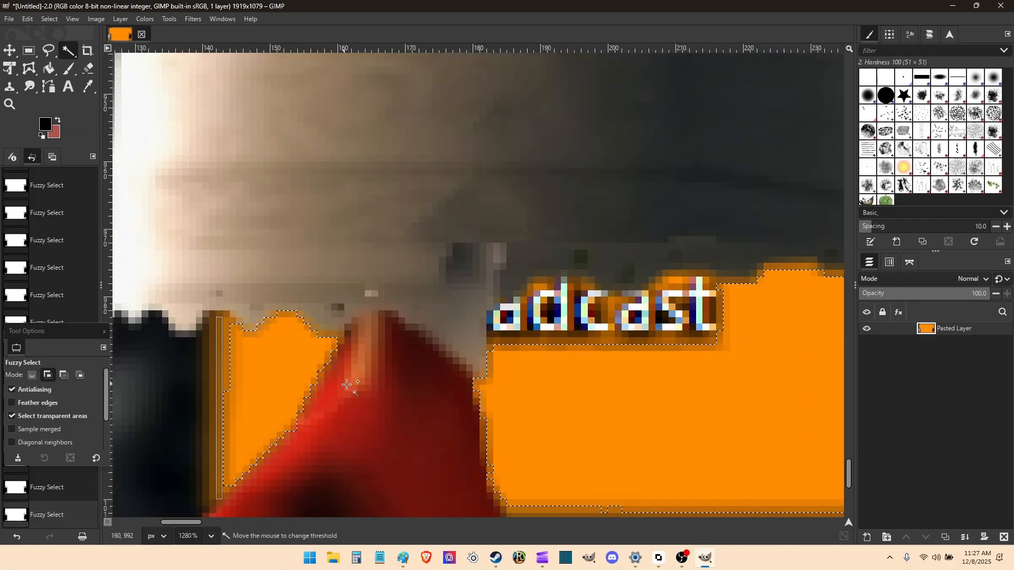
drag(418, 386, 328, 373)
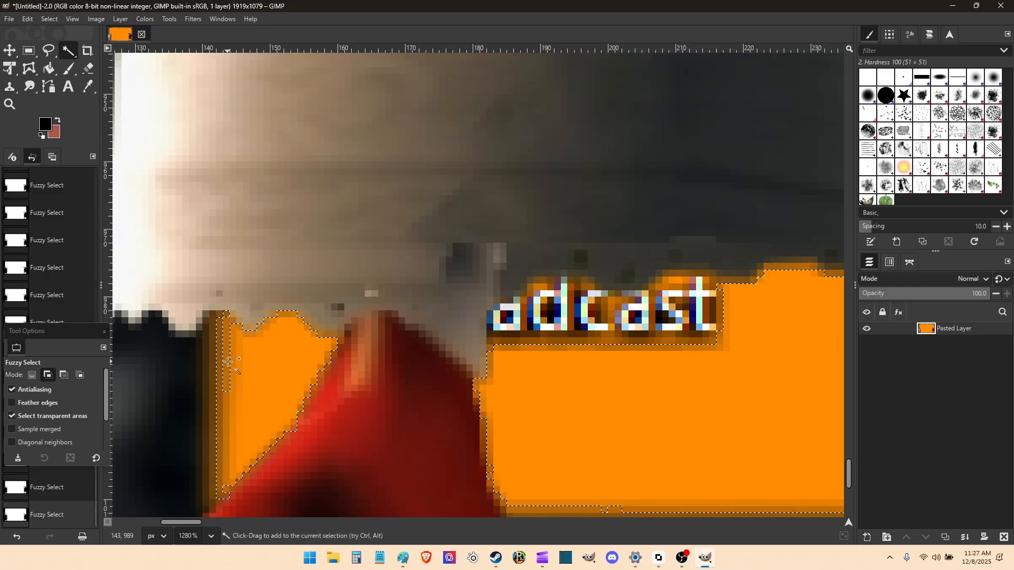
drag(228, 361, 344, 362)
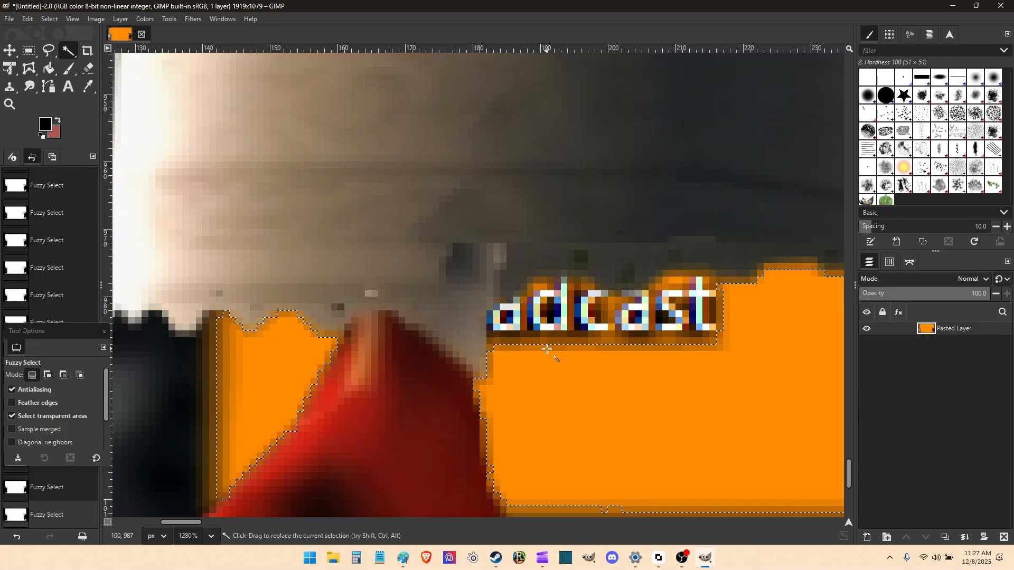
key(Delete)
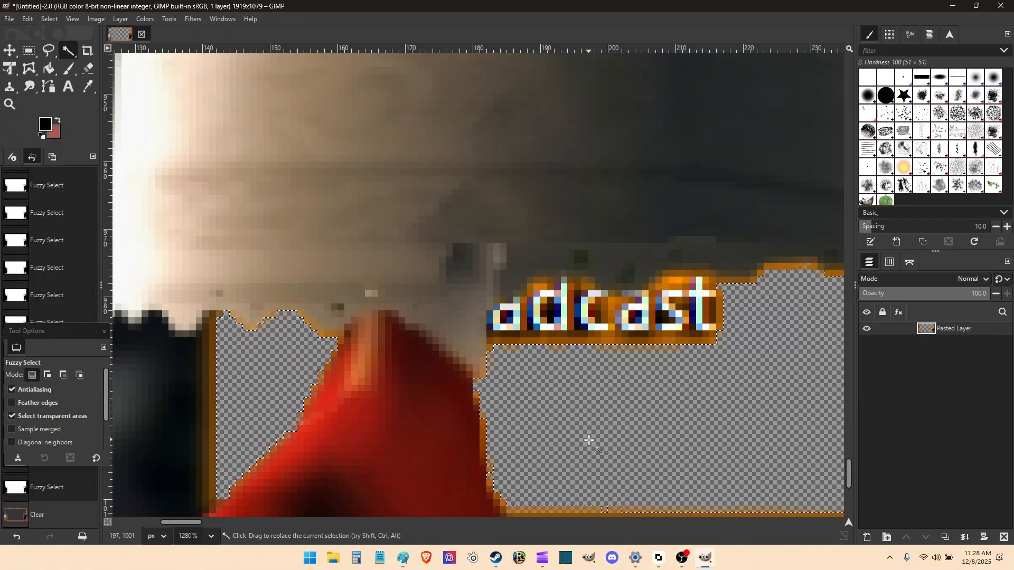
Select the leftover orange line along the floor between the red shoes together with the transparent gap, and delete it
key(ctrl)
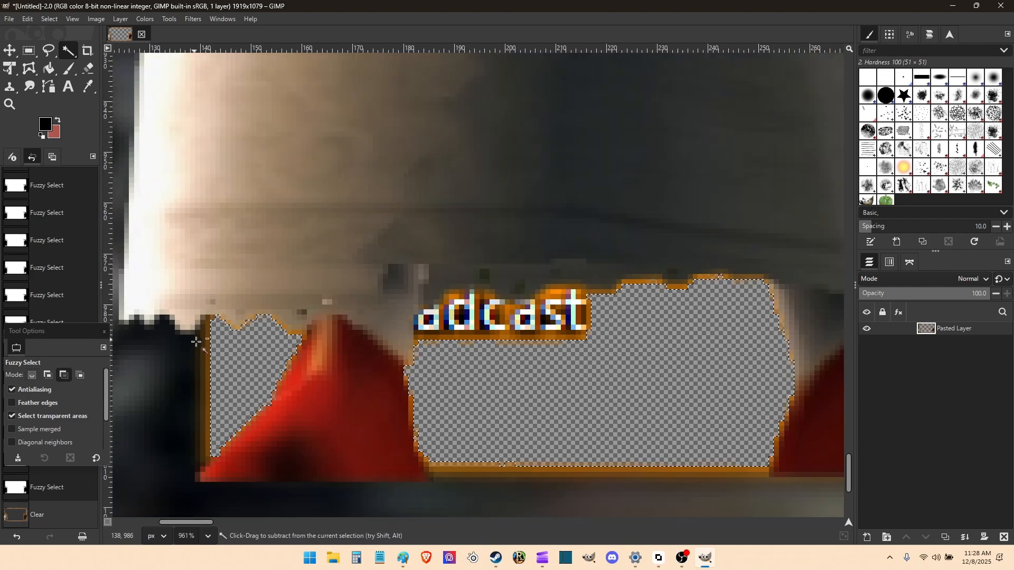
click(454, 466)
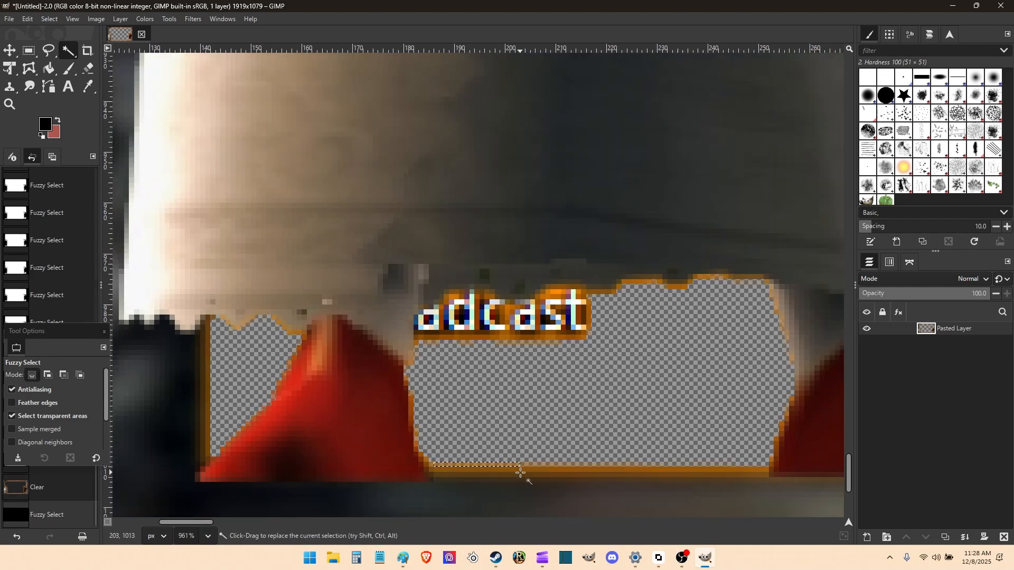
shift+click(740, 460)
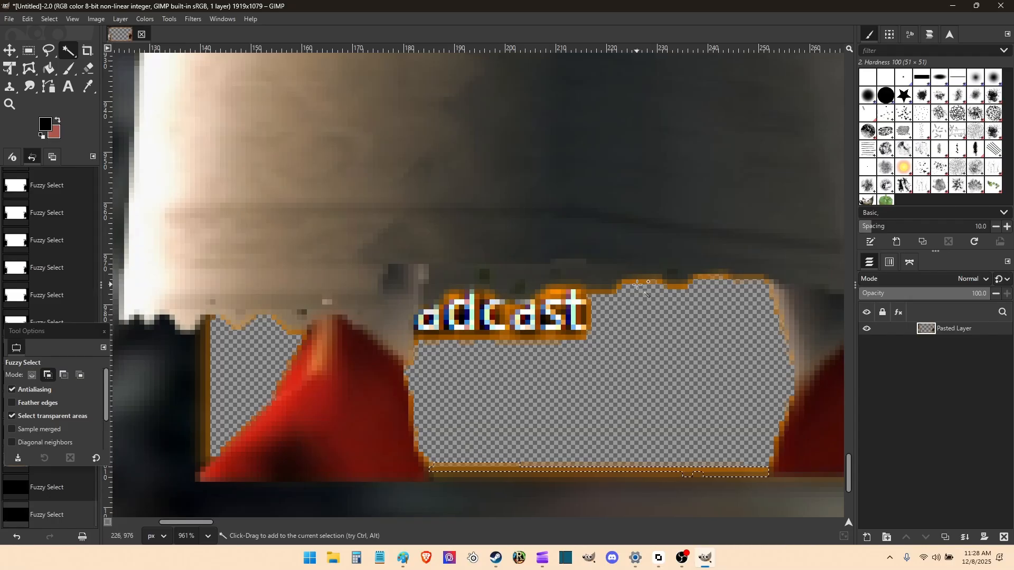
drag(637, 285, 678, 297)
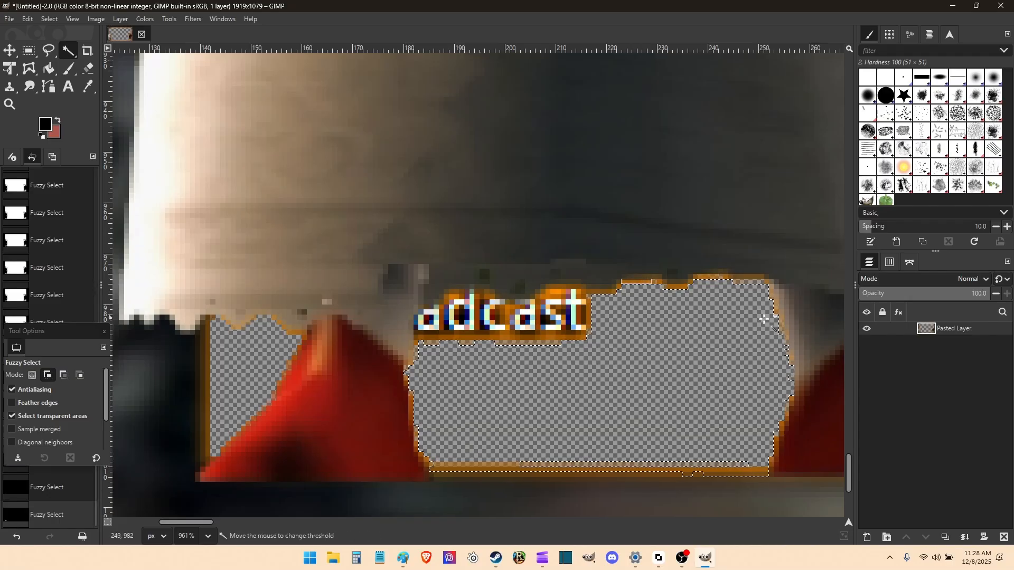
drag(798, 323, 797, 323)
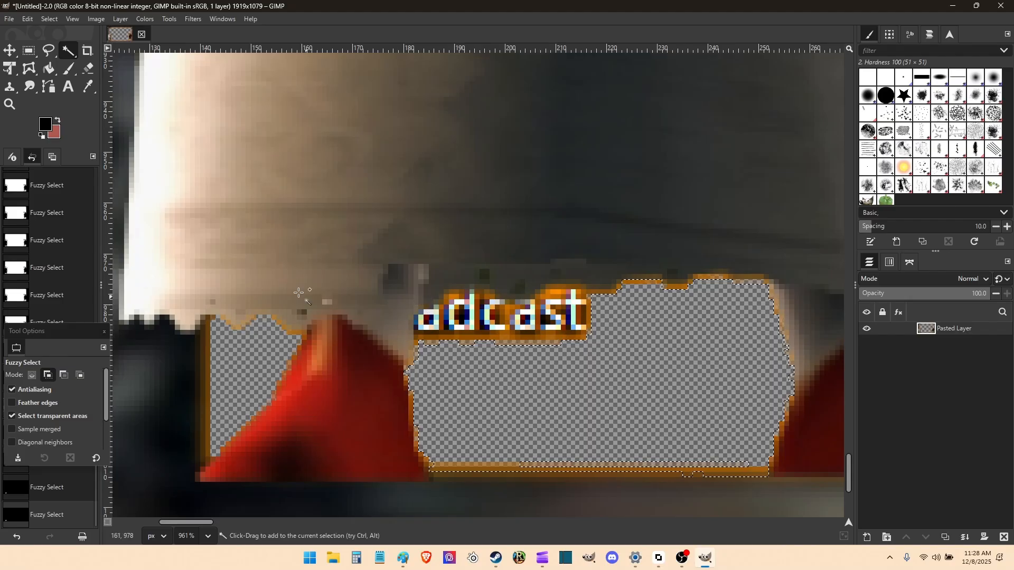
key(Delete)
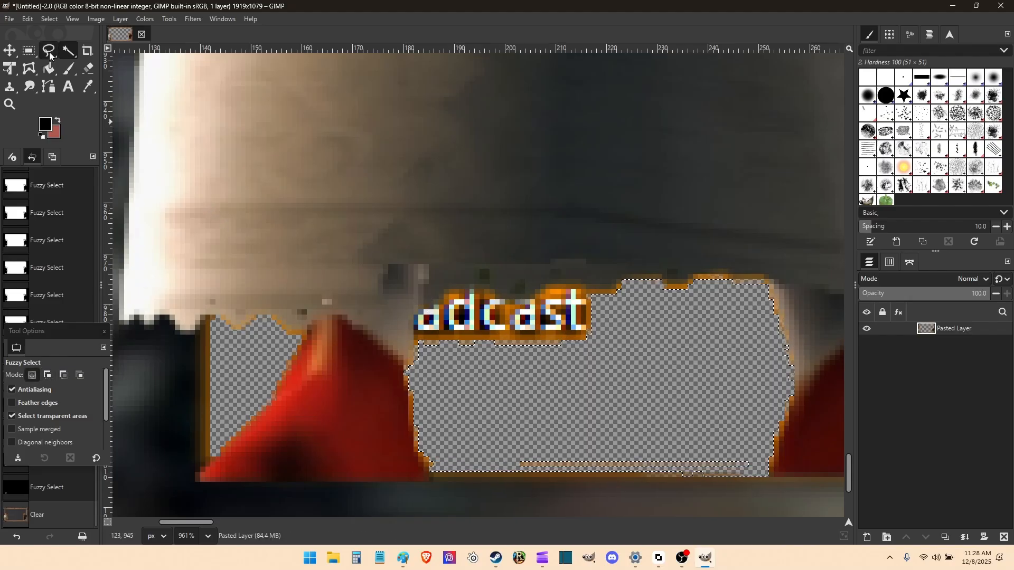
Clear the selection around the transparent gap between the red shoes with Fuzzy Select, close to the leftover "adcast" text
click(50, 51)
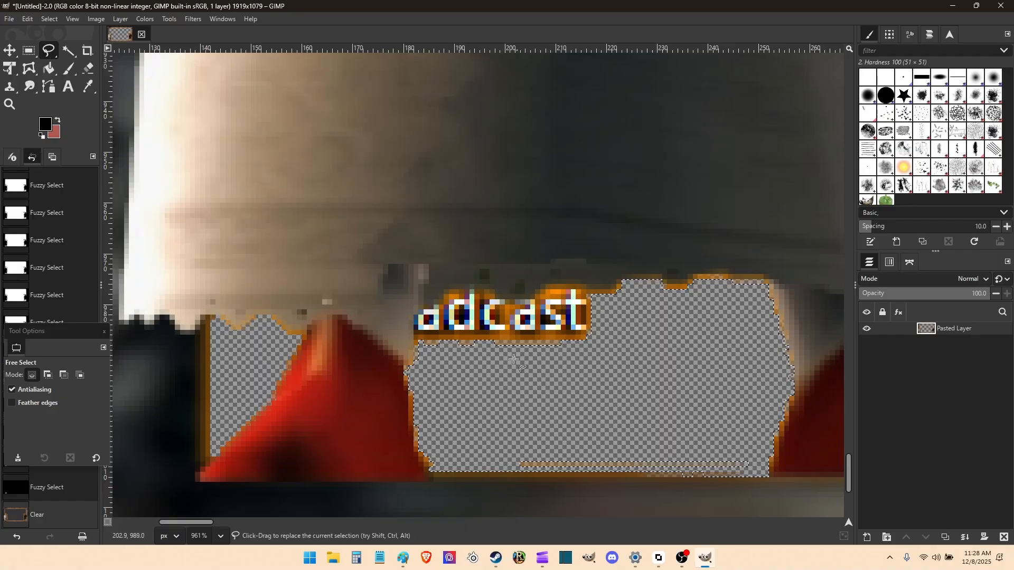
scroll(513, 360, up, 3)
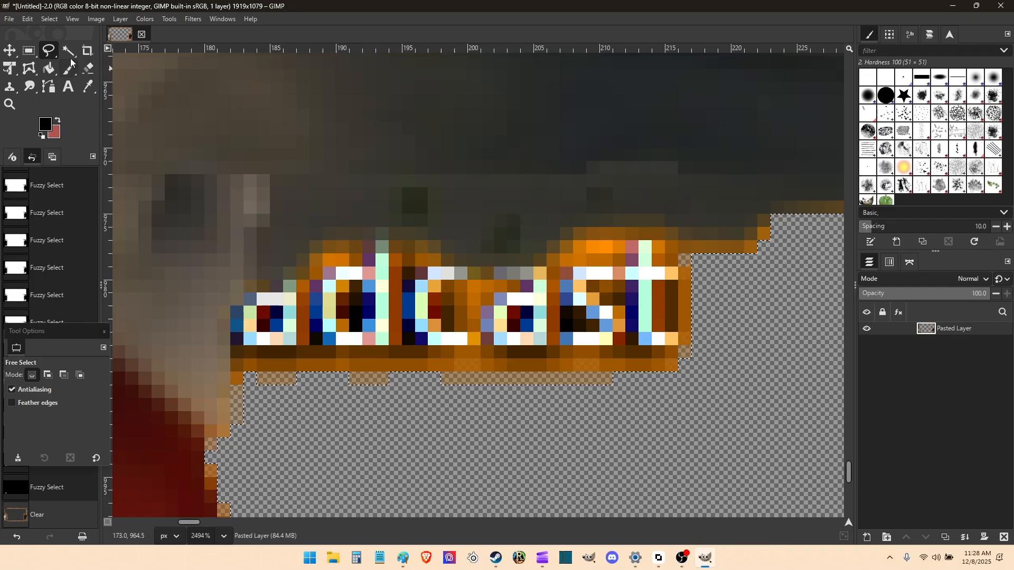
key(u)
ctrl+click(752, 346)
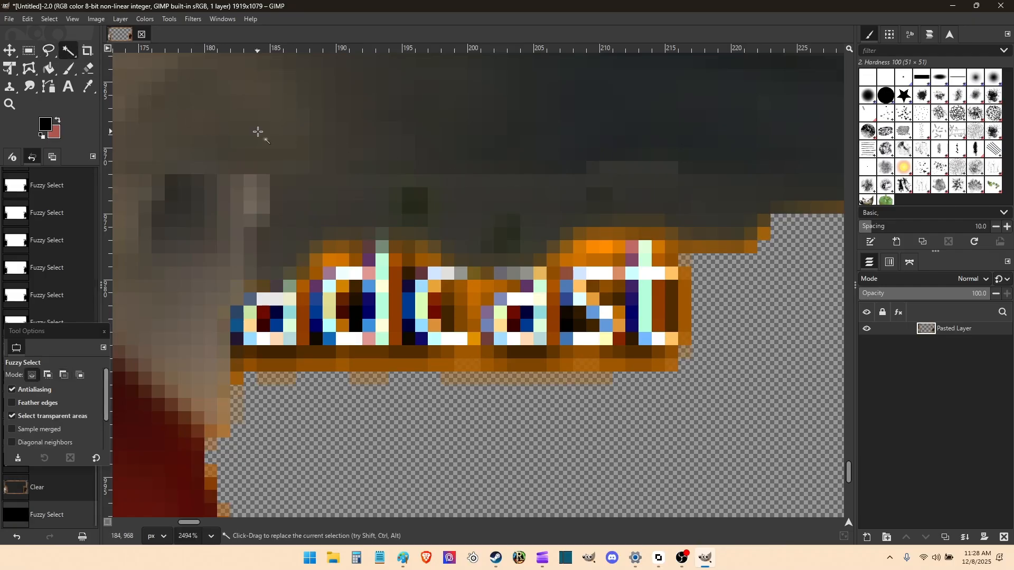
Trace a closed Free Select outline along the pixel edges around the leftover "adcast" text and its orange fringe, and delete the contents
key(f)
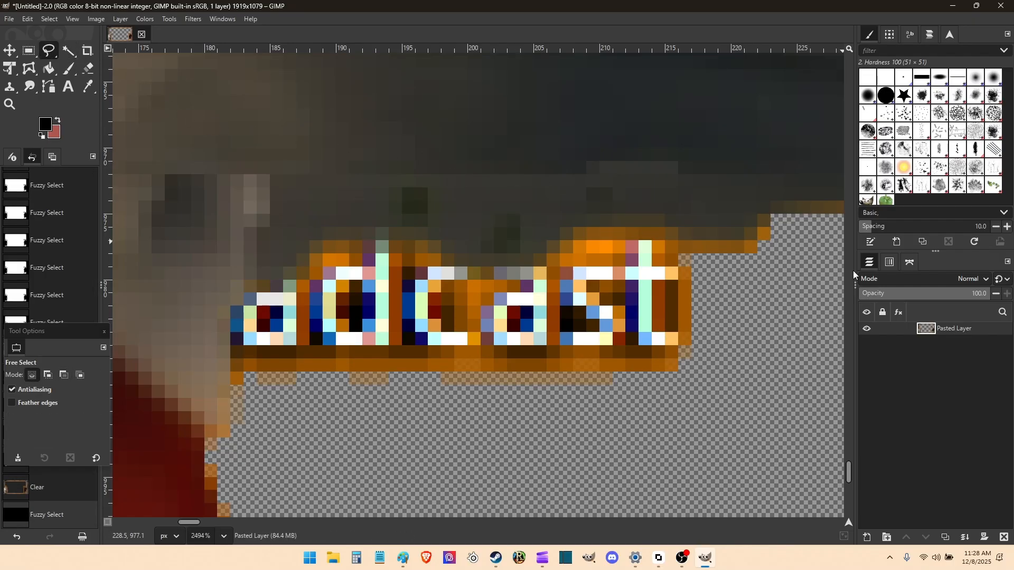
click(758, 225)
click(772, 226)
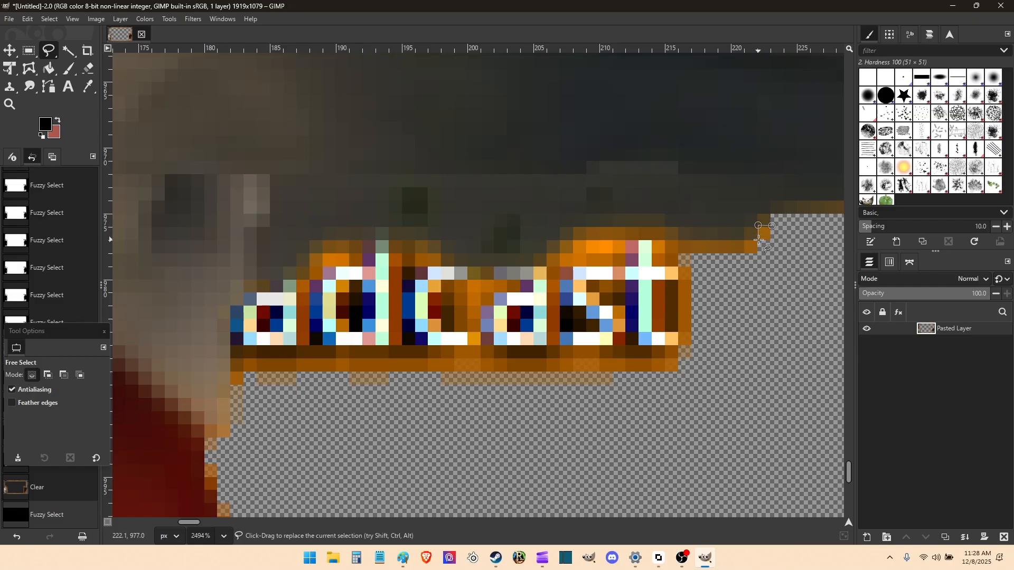
click(678, 227)
click(535, 268)
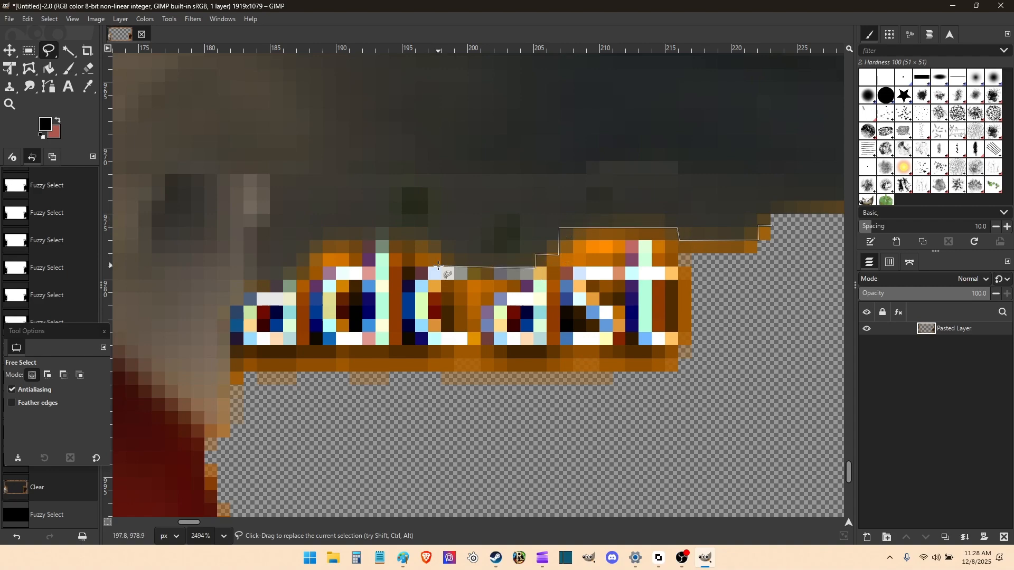
click(441, 241)
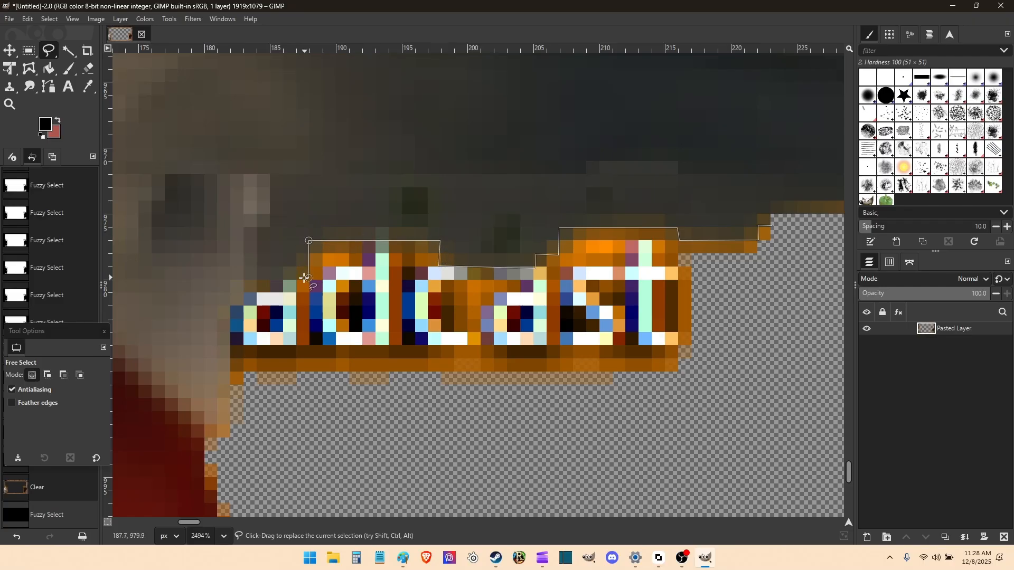
click(281, 279)
click(283, 292)
click(231, 290)
click(231, 389)
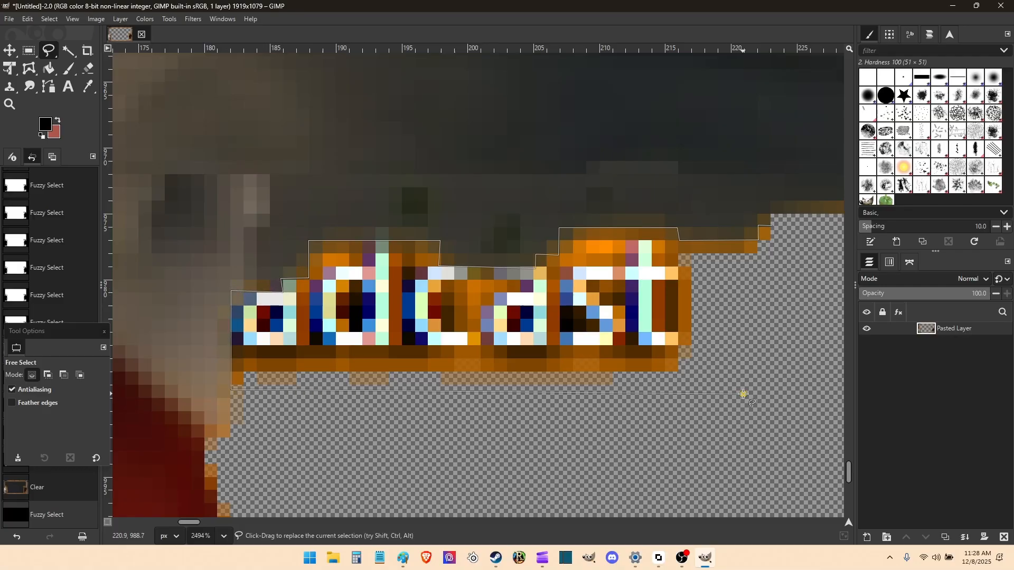
click(745, 393)
click(774, 226)
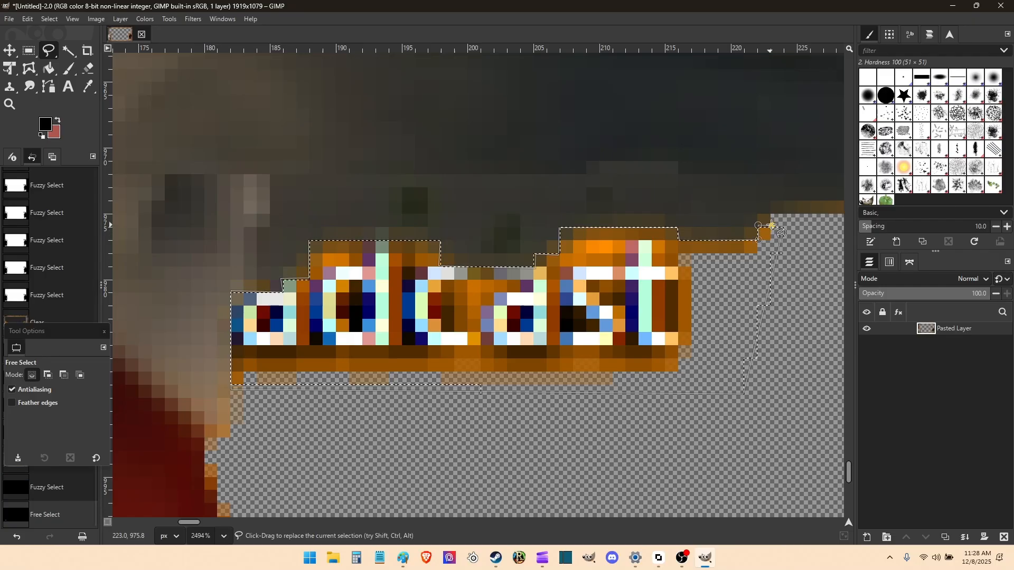
key(Return)
key(Delete)
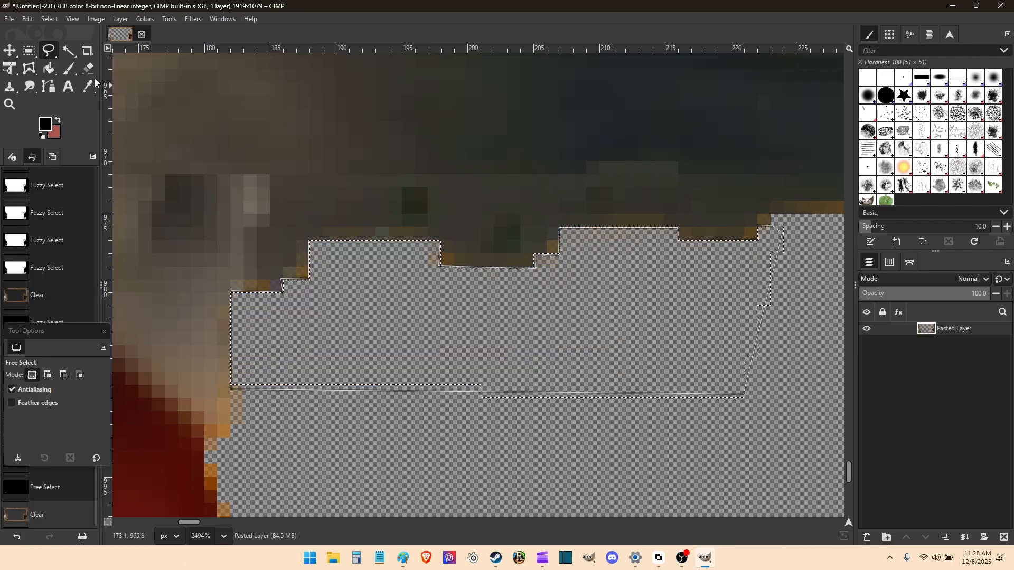
Clear the selection outline around the erased text area with Fuzzy Select so that nothing in the image stays selected
key(u)
click(399, 436)
scroll(391, 375, down, 8)
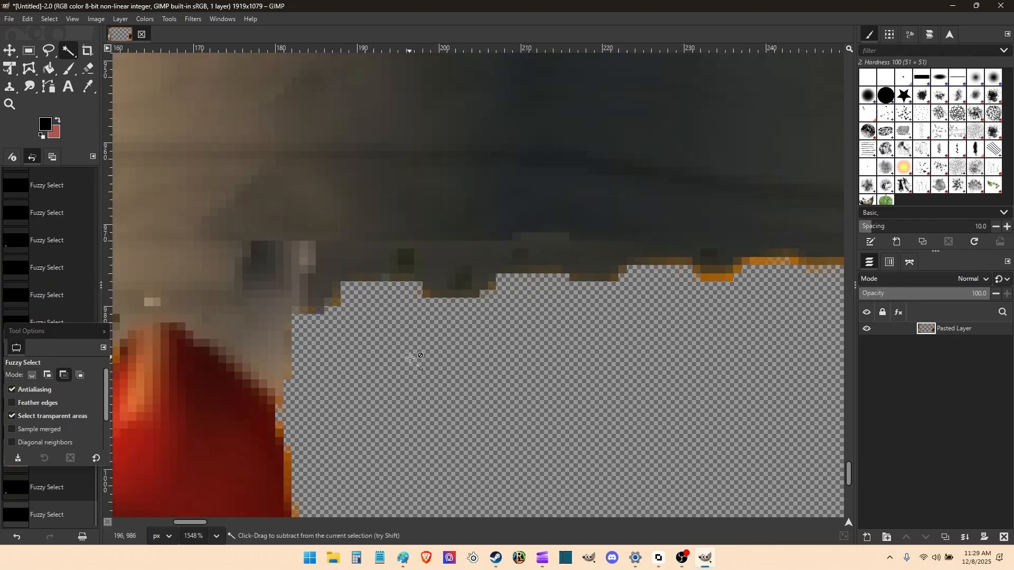
ctrl+scroll(279, 378, down, 5)
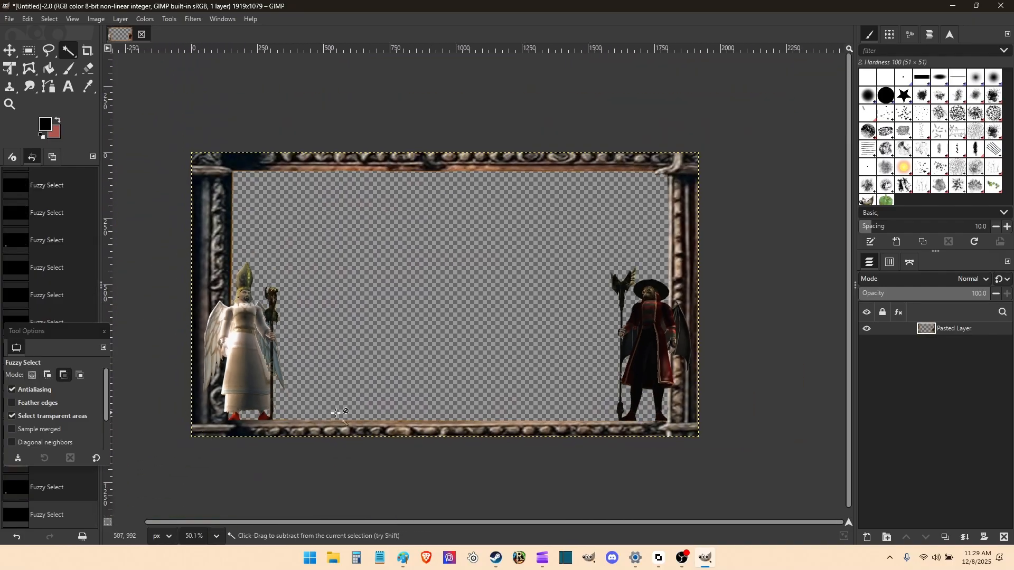
ctrl+scroll(351, 393, up, 2)
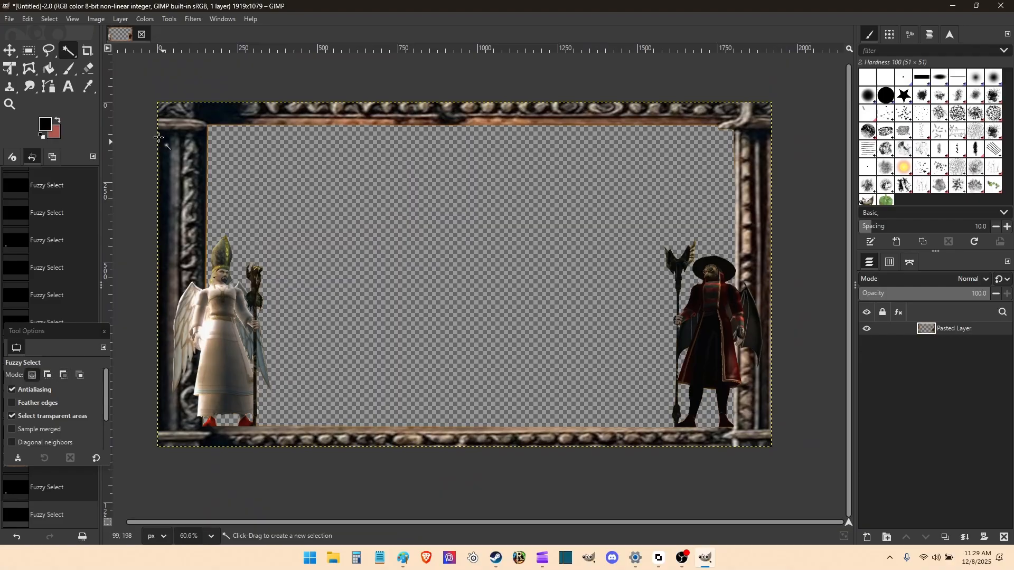
Start exporting the image under a new name and choose PNG image as the file type
click(8, 19)
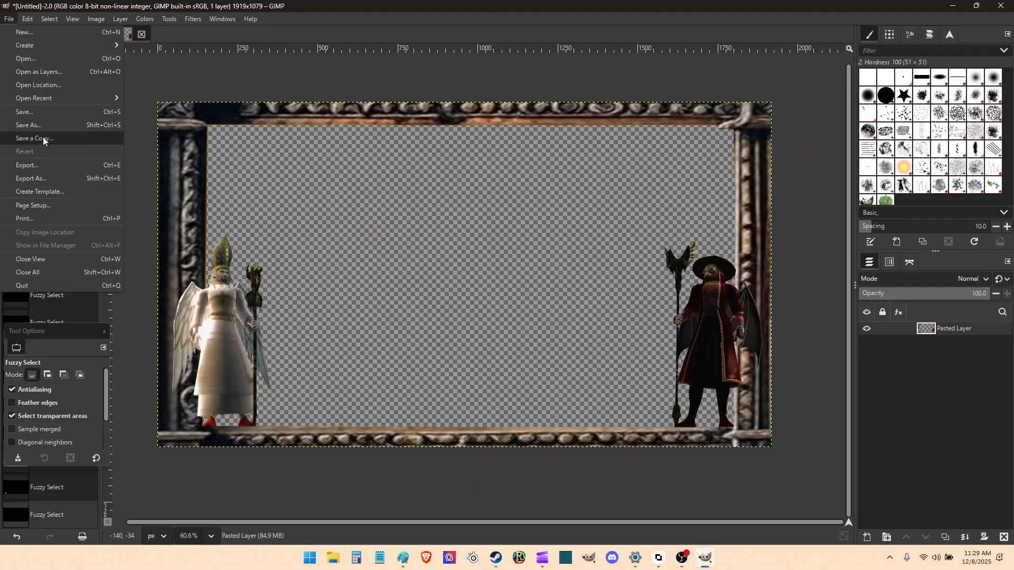
click(42, 181)
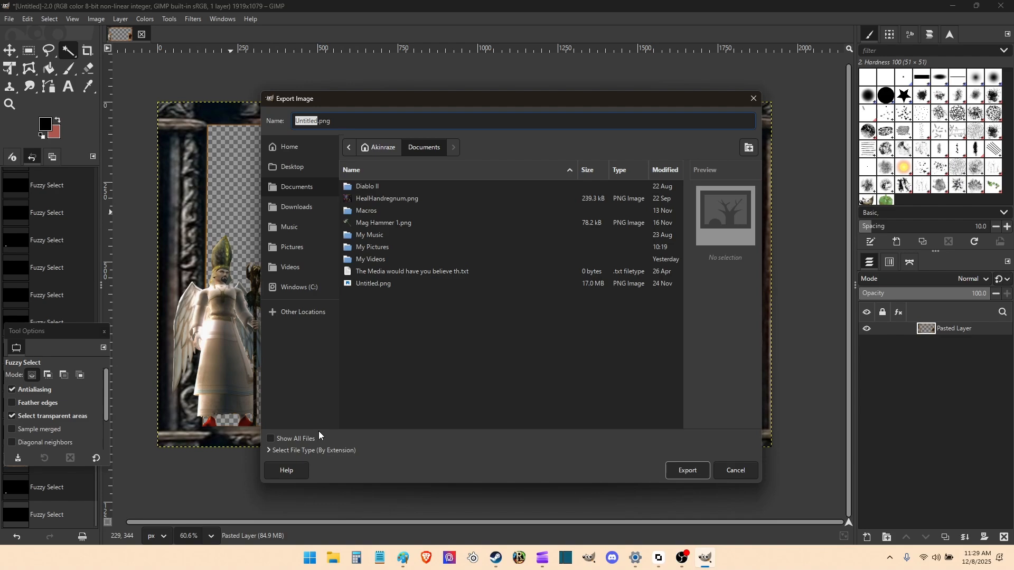
click(269, 448)
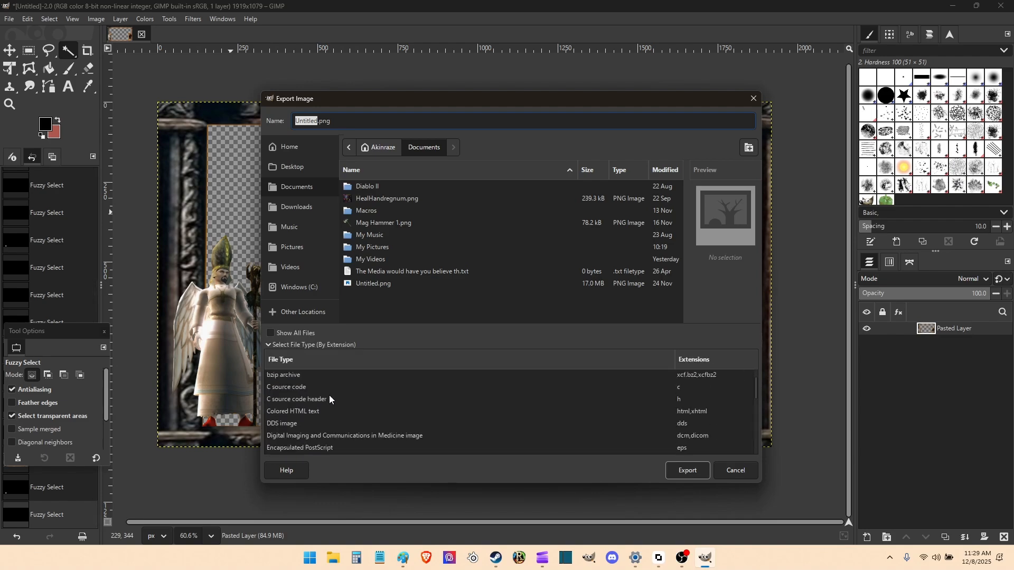
scroll(306, 411, down, 5)
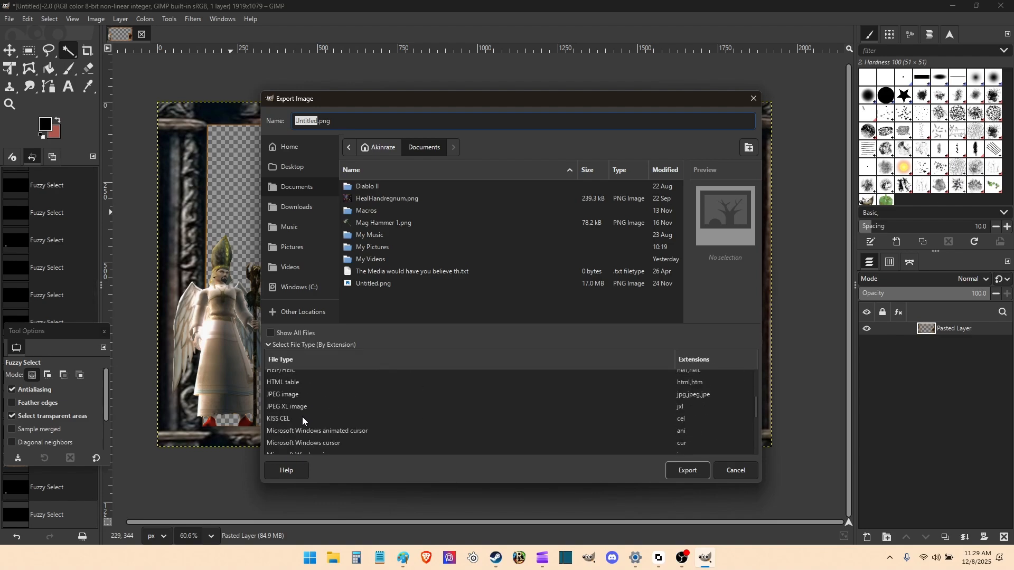
scroll(301, 419, down, 4)
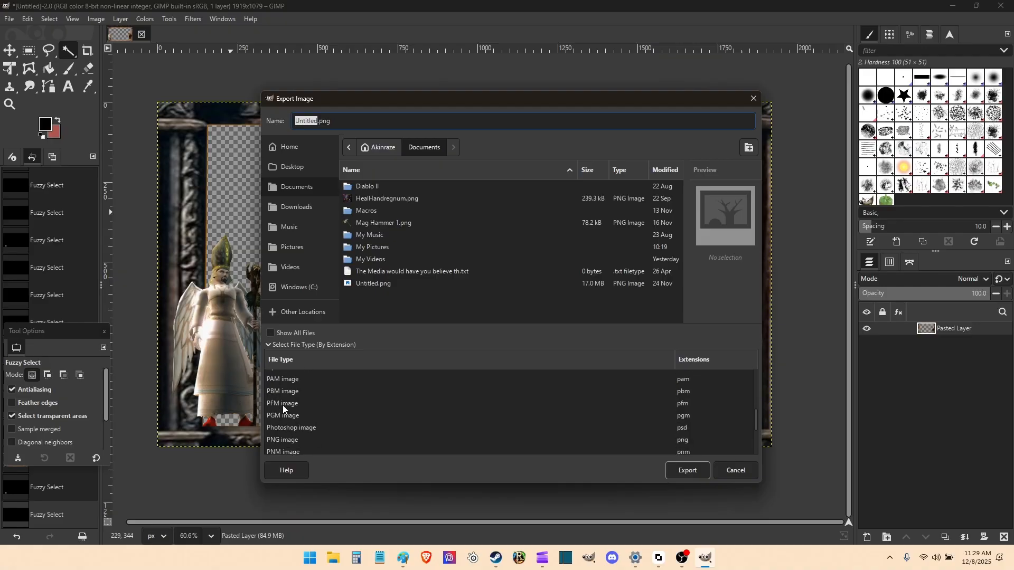
click(280, 441)
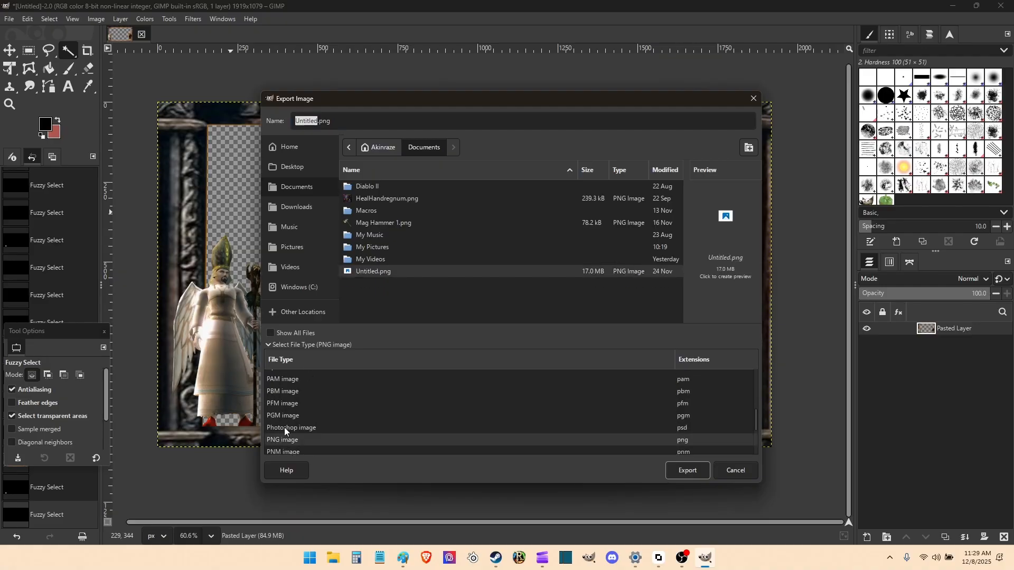
Name the export OVERLAY_Main.png and export it into the RegnumTree folder in Pictures
click(315, 121)
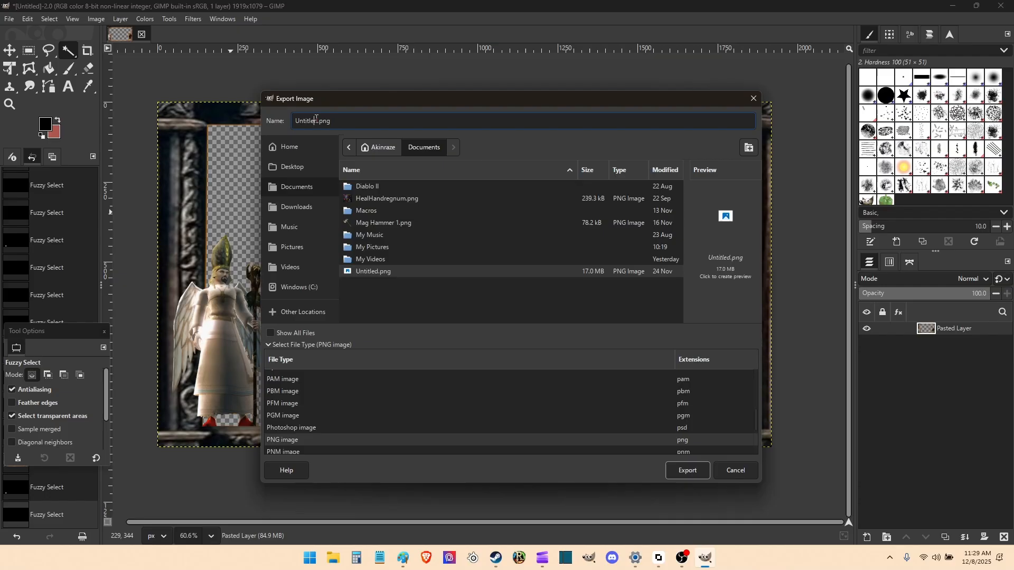
drag(316, 121, 248, 110)
text(OVERLAY_Main)
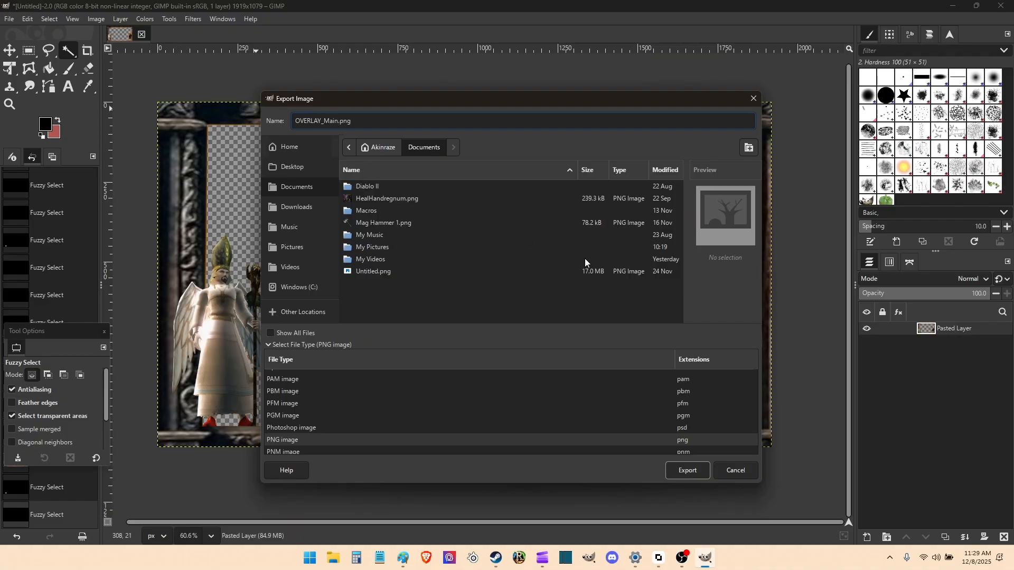
click(687, 471)
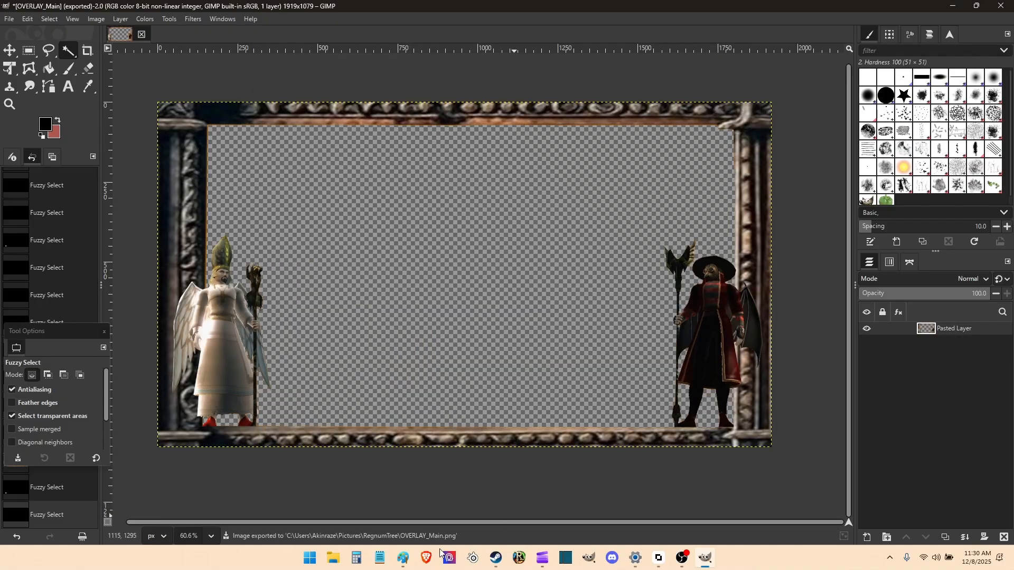
Open the exported OVERLAY_Main.png from the RegnumTree folder in Pictures, check the frame and characters, and close the viewer and folder window
click(333, 558)
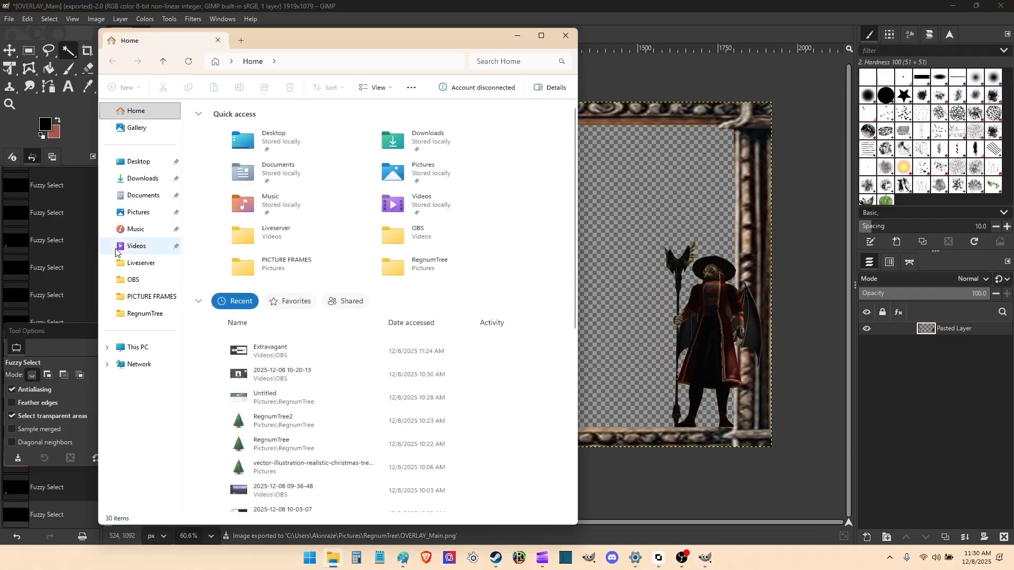
click(139, 212)
scroll(284, 406, down, 3)
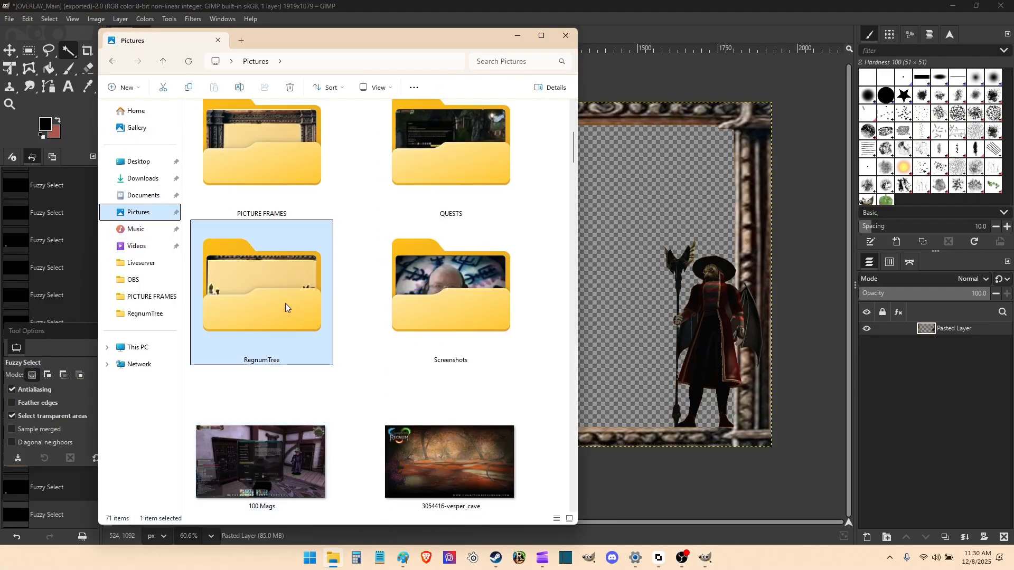
double_click(286, 303)
double_click(220, 148)
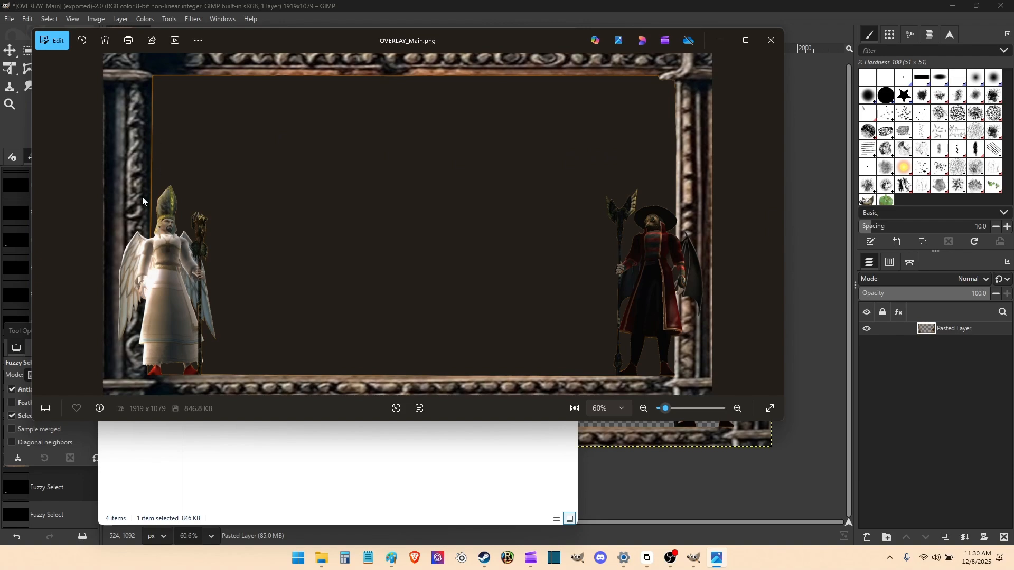
click(769, 41)
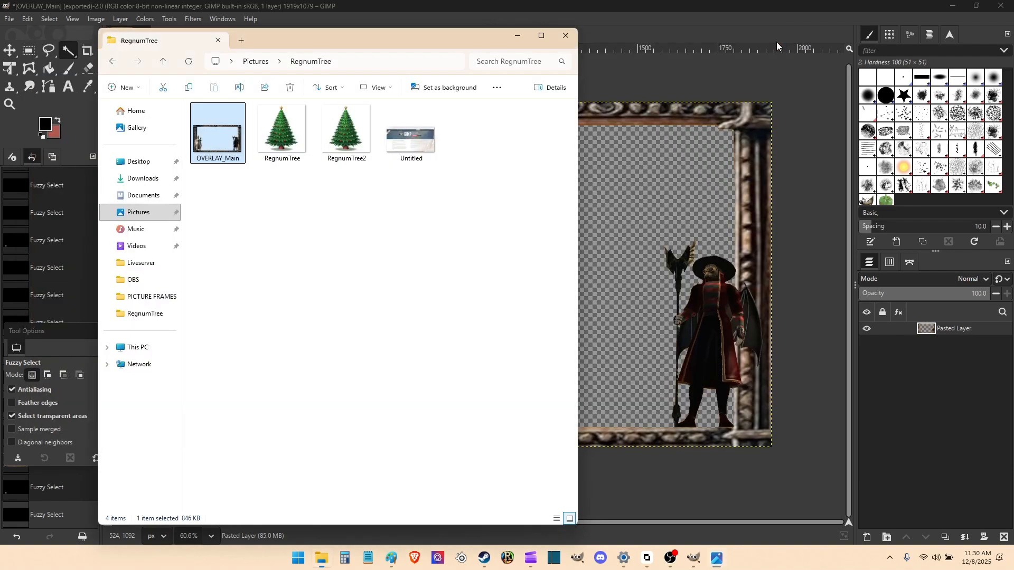
click(564, 34)
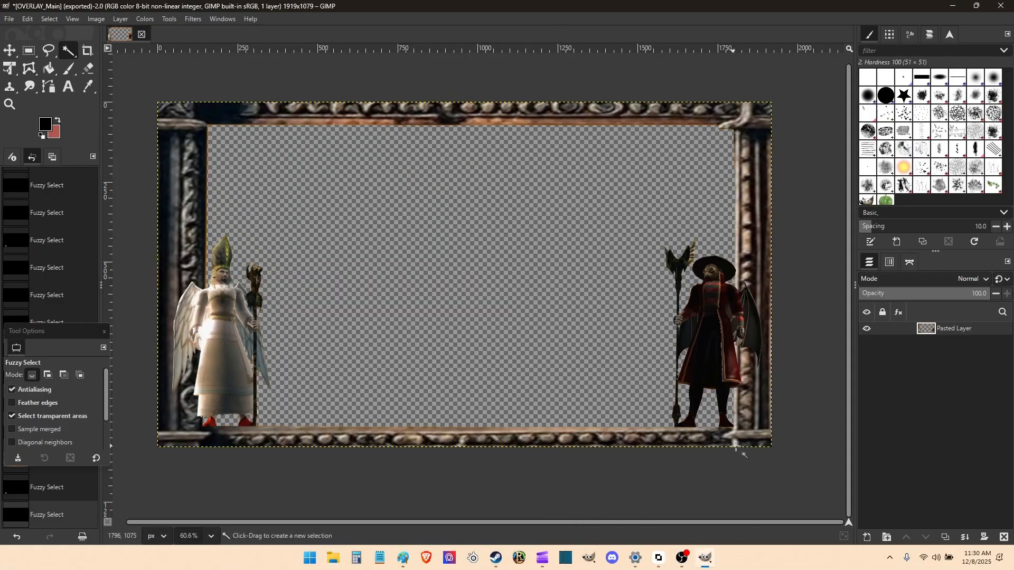
Switch to Clipchamp and place ADD_OVERLAY.mp4 on the track above the orange clip, starting at about 12:30
mouse_move(683, 558)
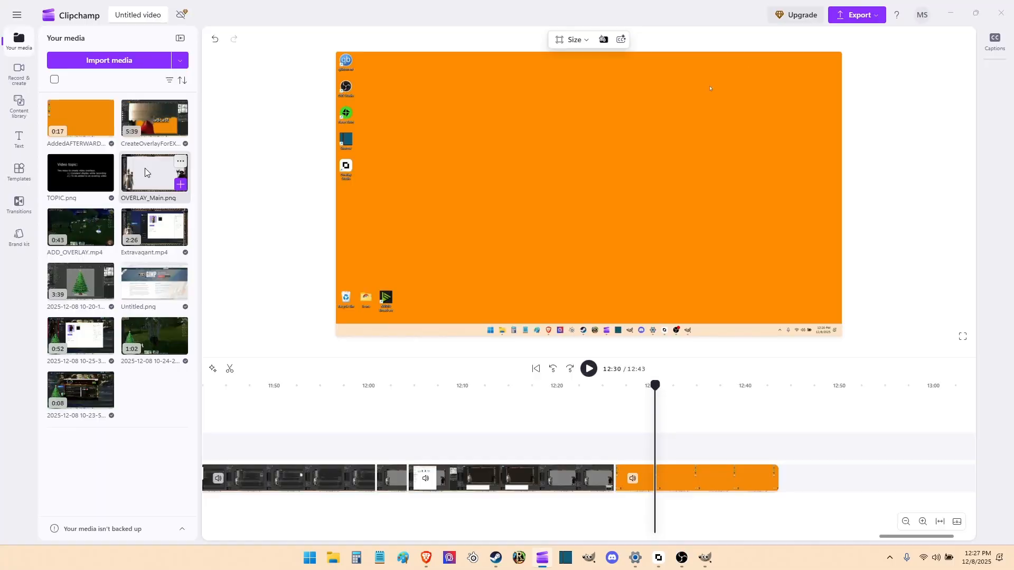
drag(80, 227, 686, 460)
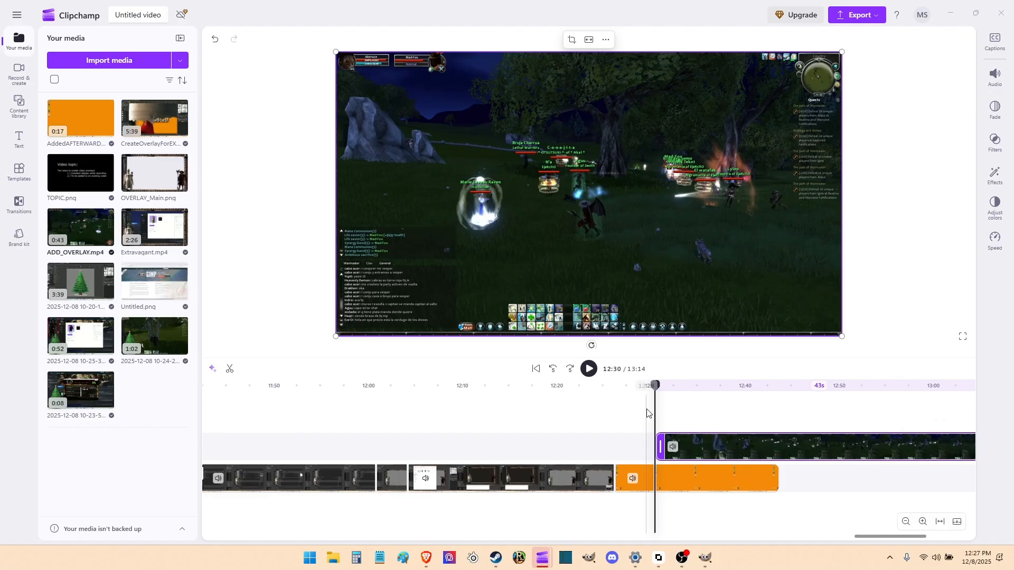
Place three short OVERLAY_Main.png clips with small gaps between them on a new track above the ADD_OVERLAY.mp4 clip
drag(129, 156, 682, 429)
key(ctrl+d)
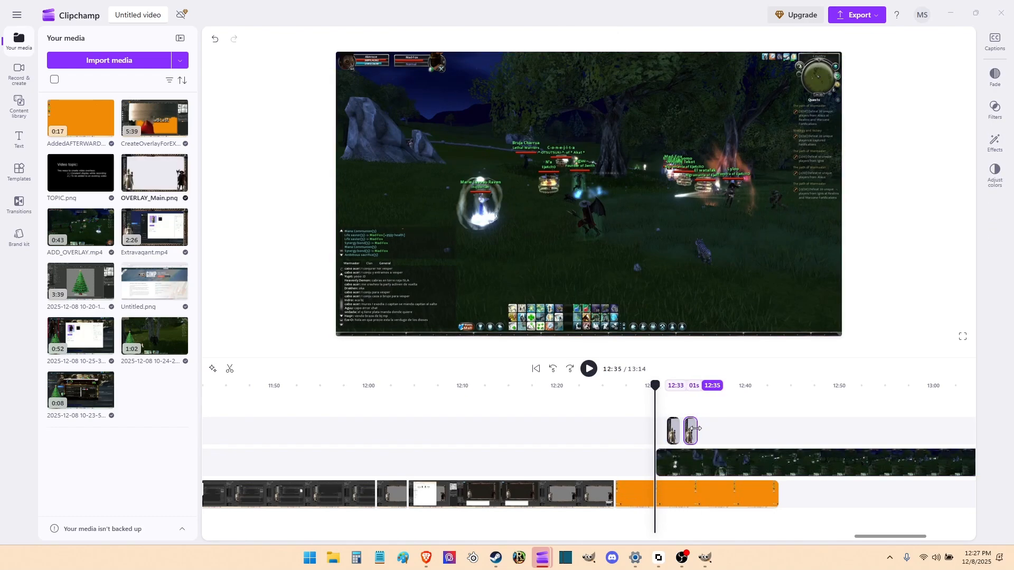
key(ctrl+d)
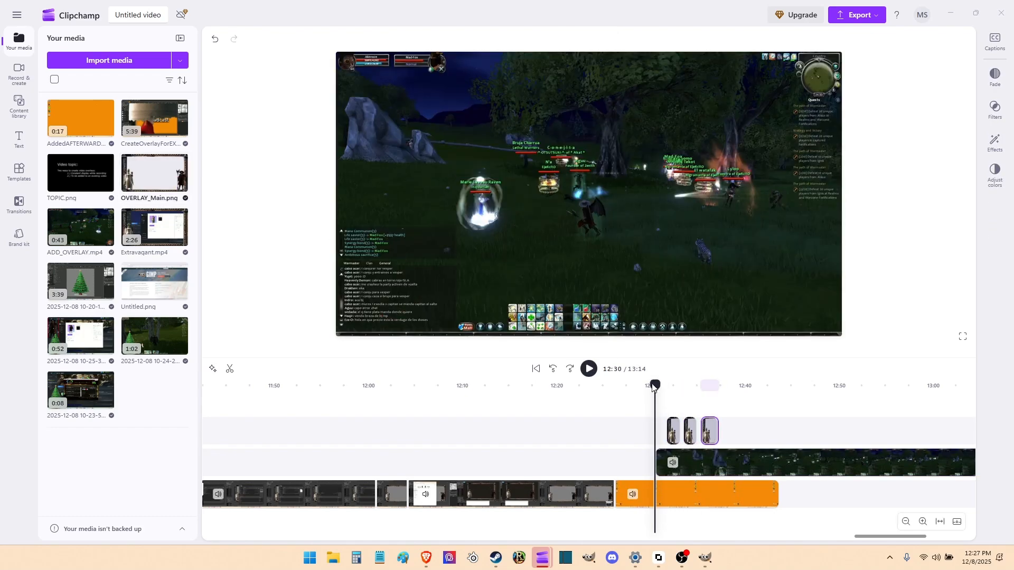
Play back the timeline from just before the start of ADD_OVERLAY.mp4 to preview the overlay clips over the gameplay
click(589, 368)
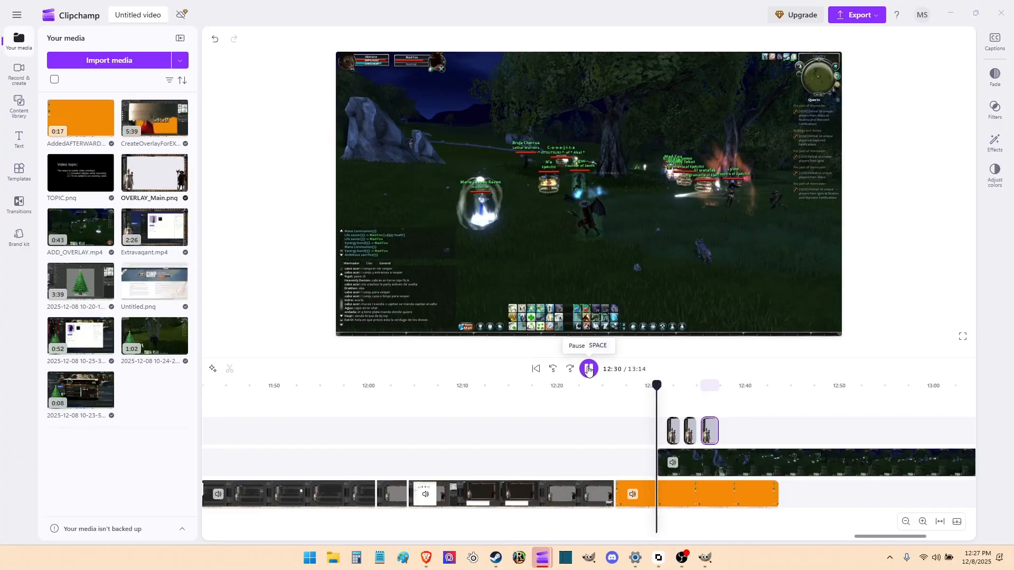
click(673, 466)
drag(664, 385, 644, 389)
click(589, 369)
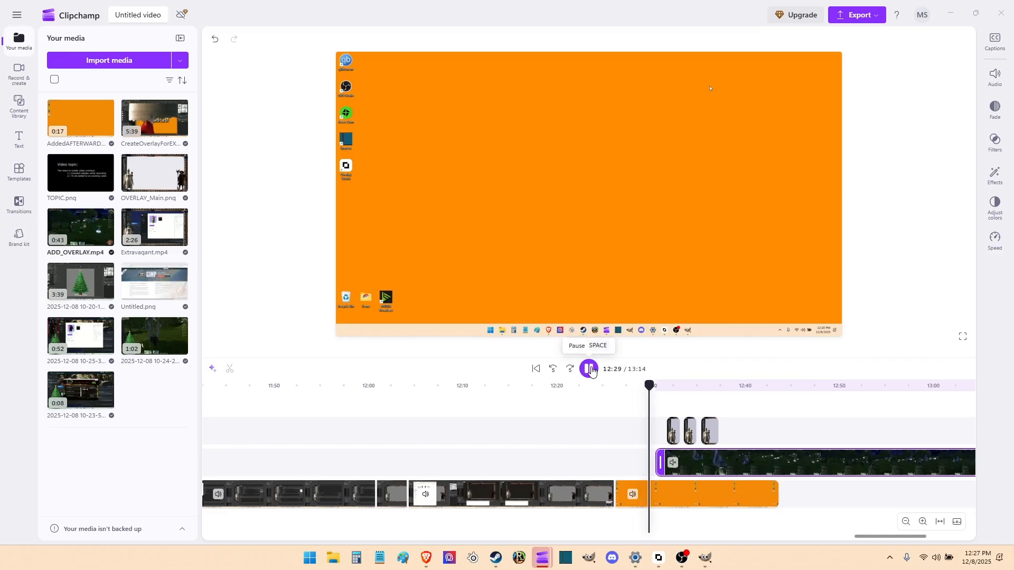